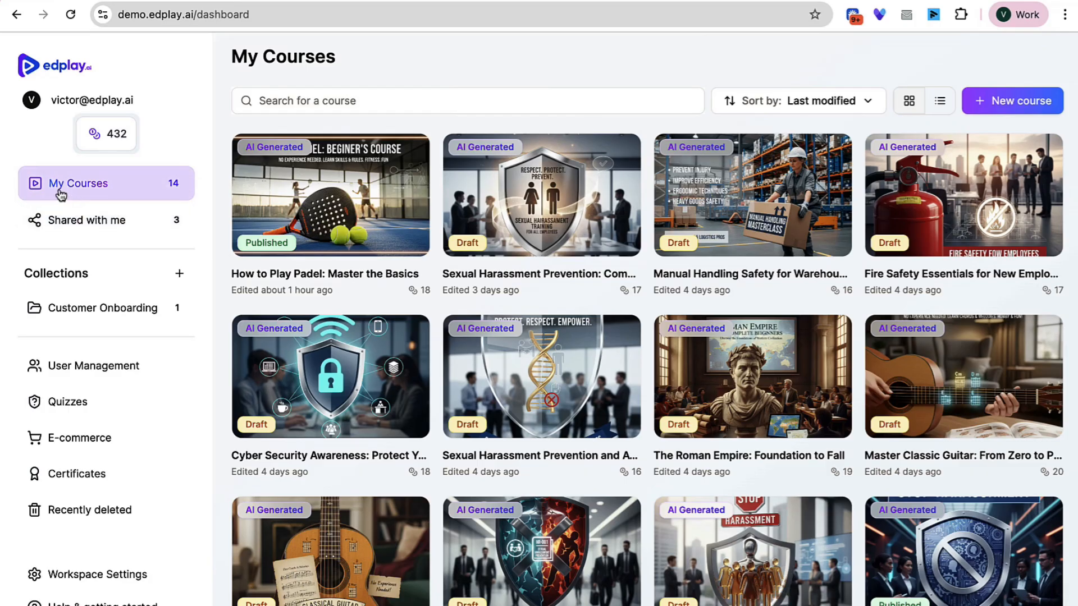
View the courses shared with the account and the Customer Onboarding collection, and return to the full list of own courses.
click(63, 224)
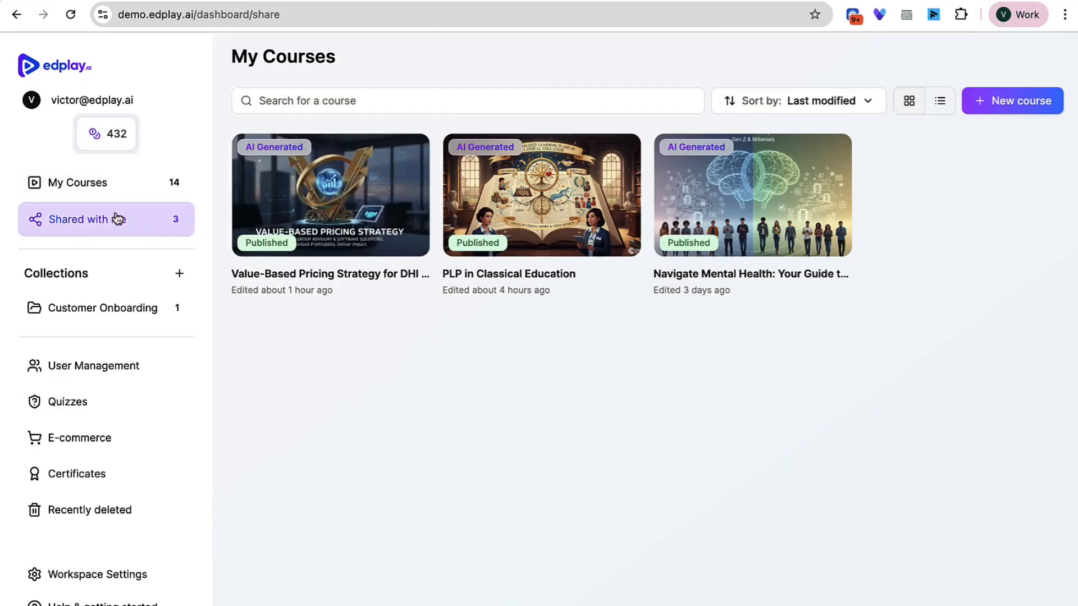
click(71, 198)
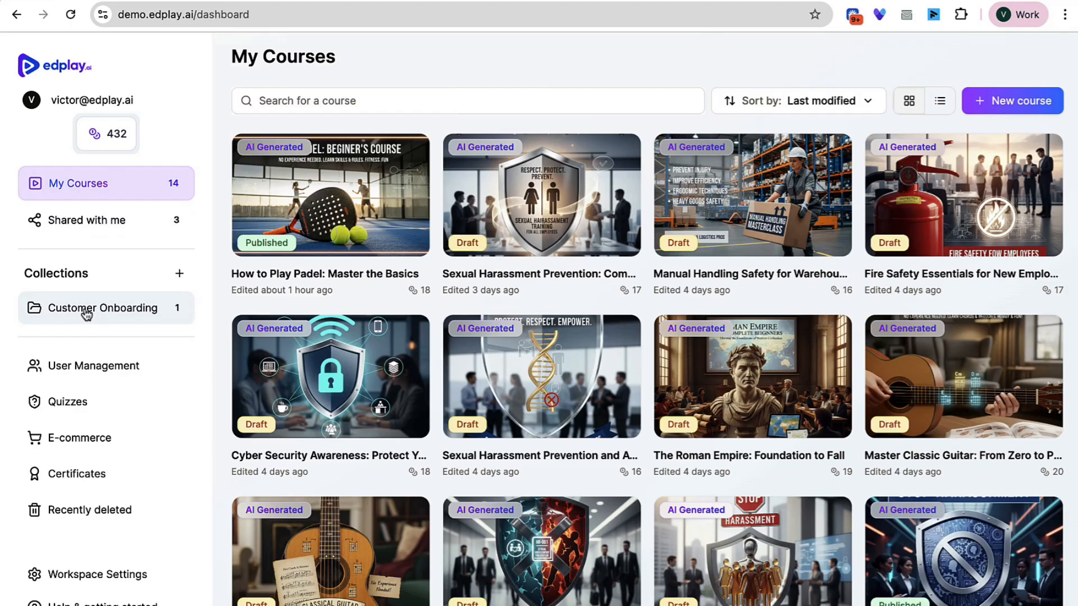
click(86, 312)
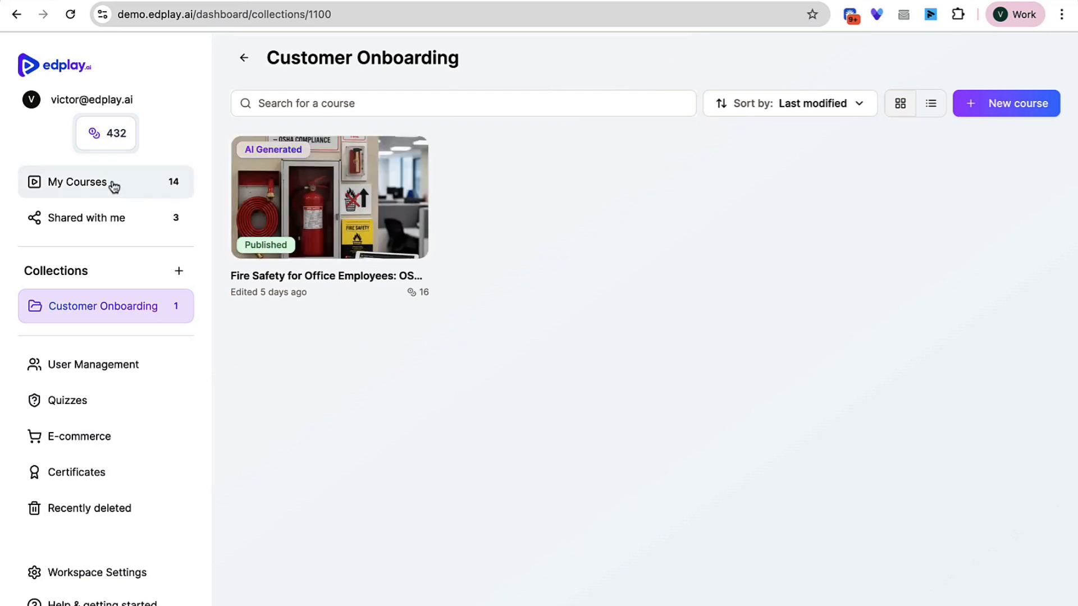
click(73, 190)
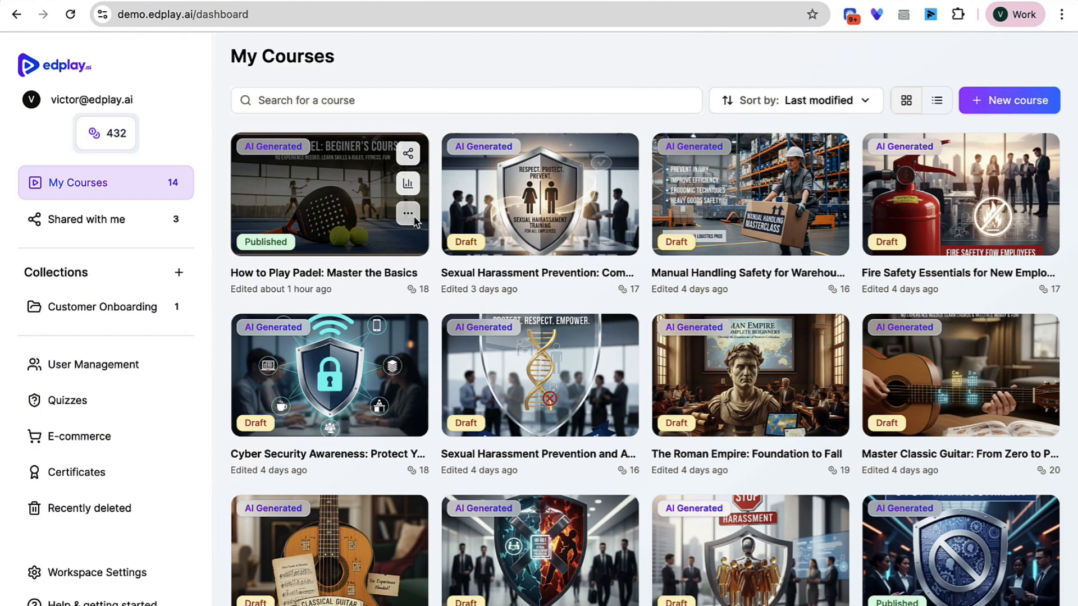
Open sharing for the How to Play Padel course and examine the email invitation field and its access permission options.
click(415, 220)
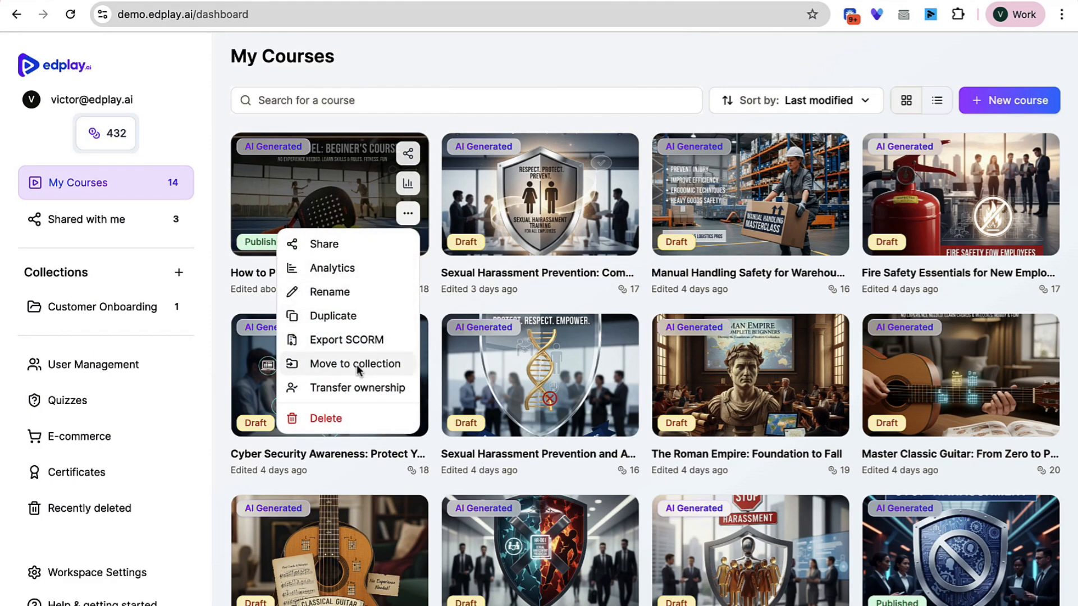
click(324, 244)
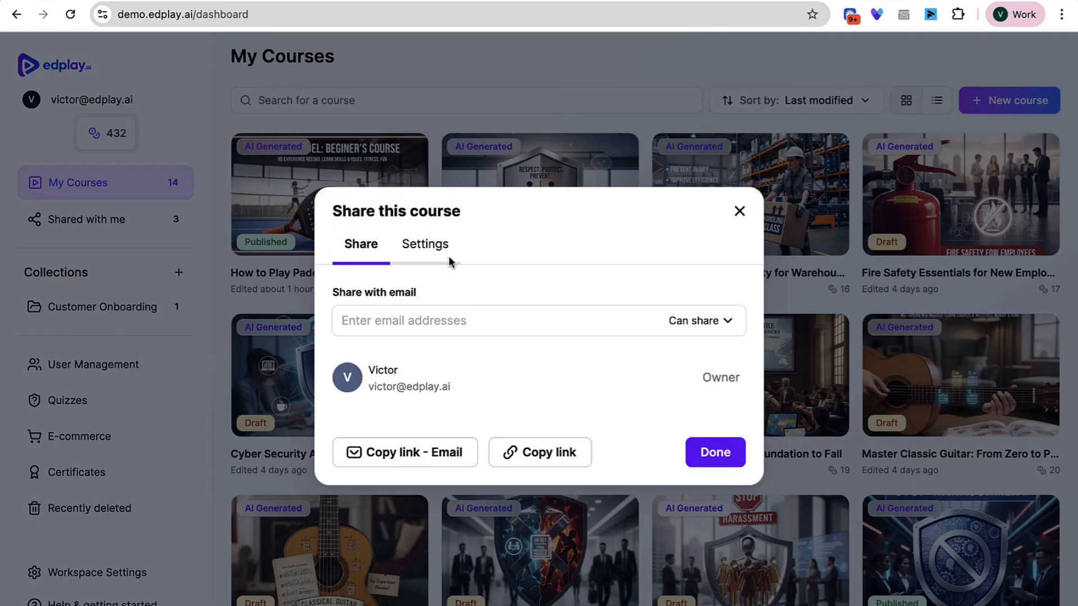
click(687, 320)
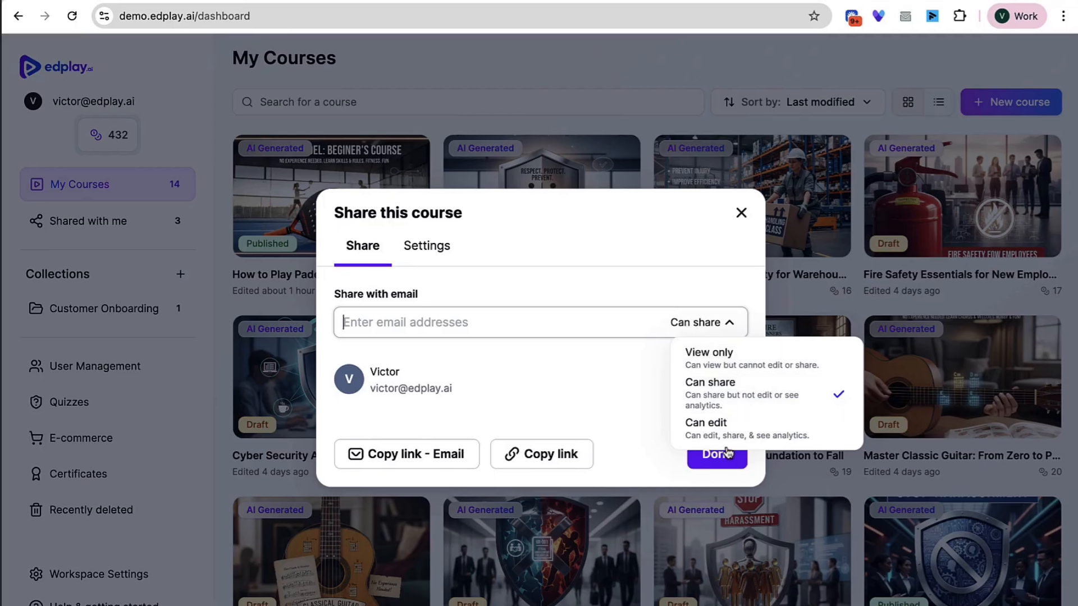
click(577, 256)
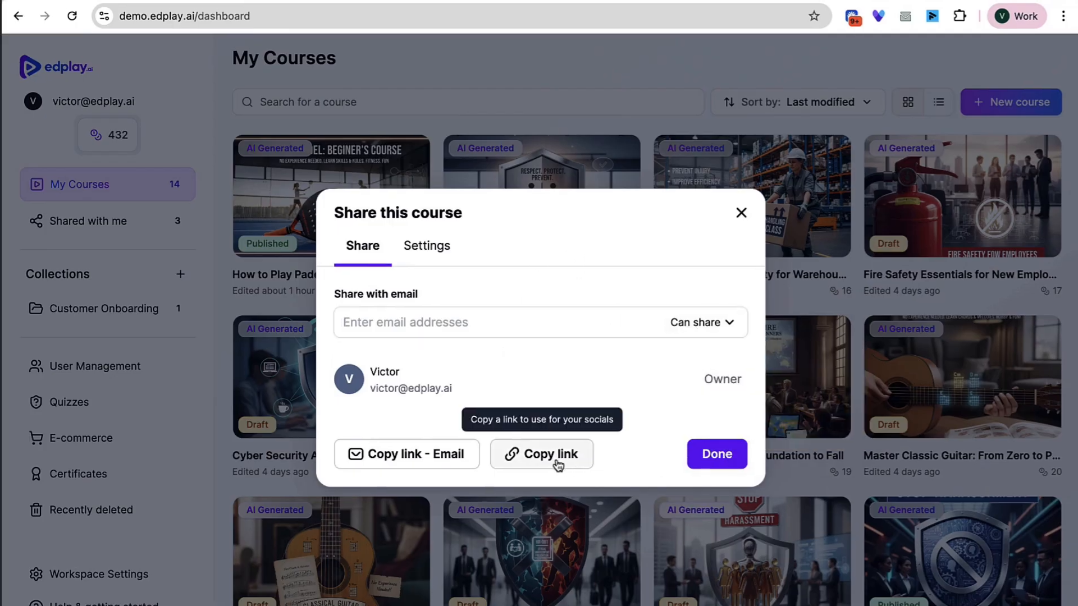
click(423, 322)
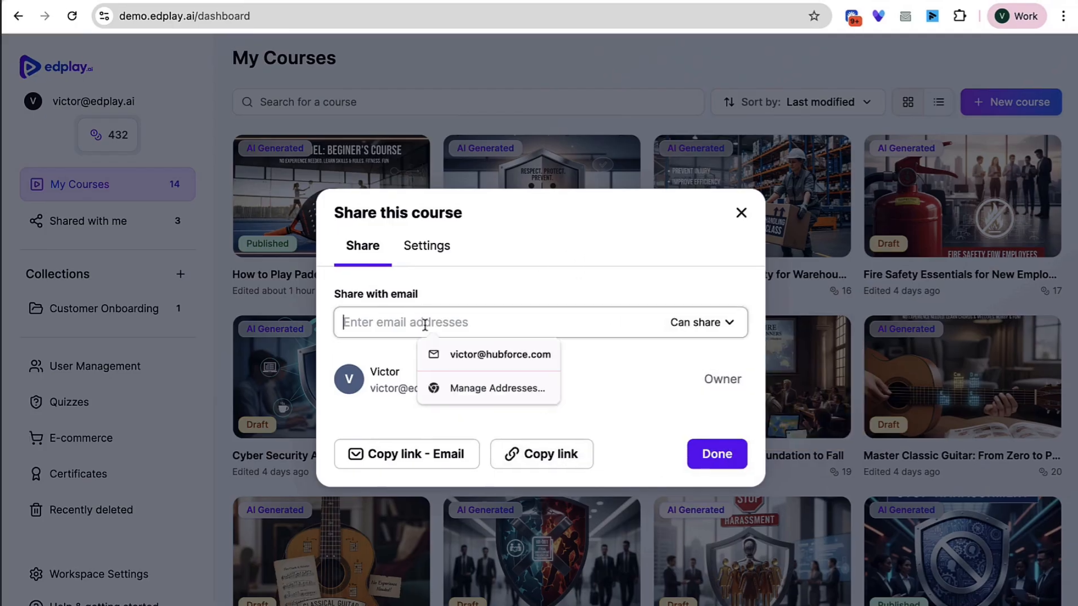
Set the padel course's visibility to Public in its sharing settings and close the sharing dialog.
click(429, 247)
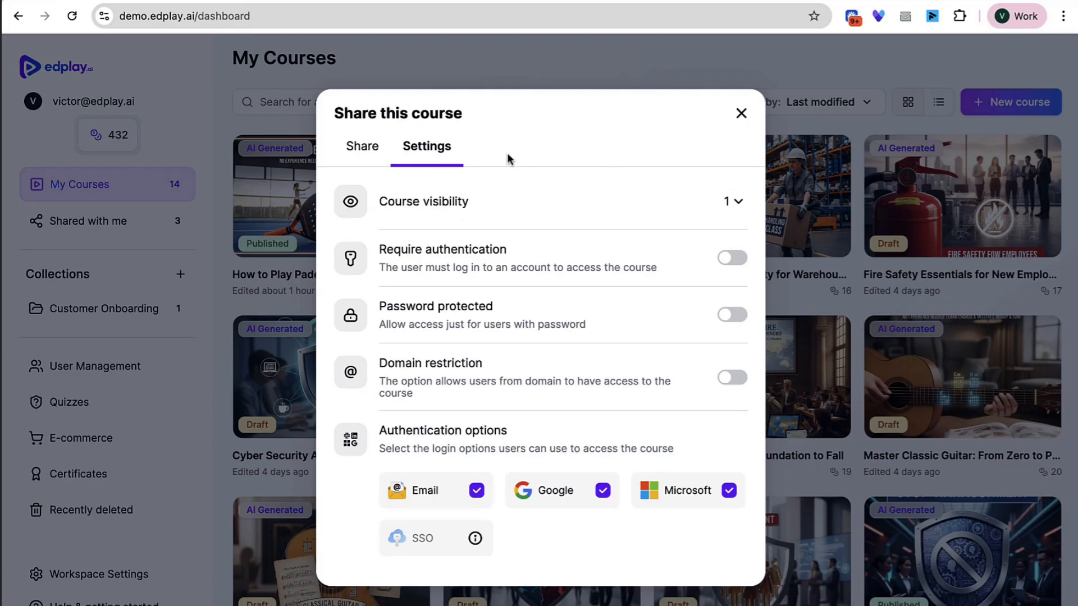
click(731, 205)
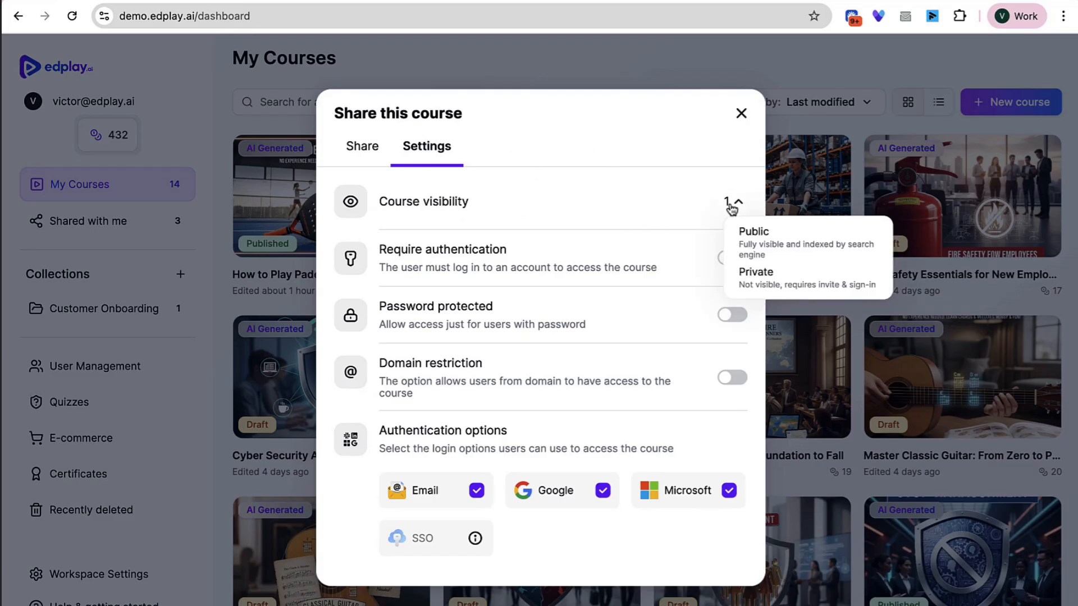
click(781, 254)
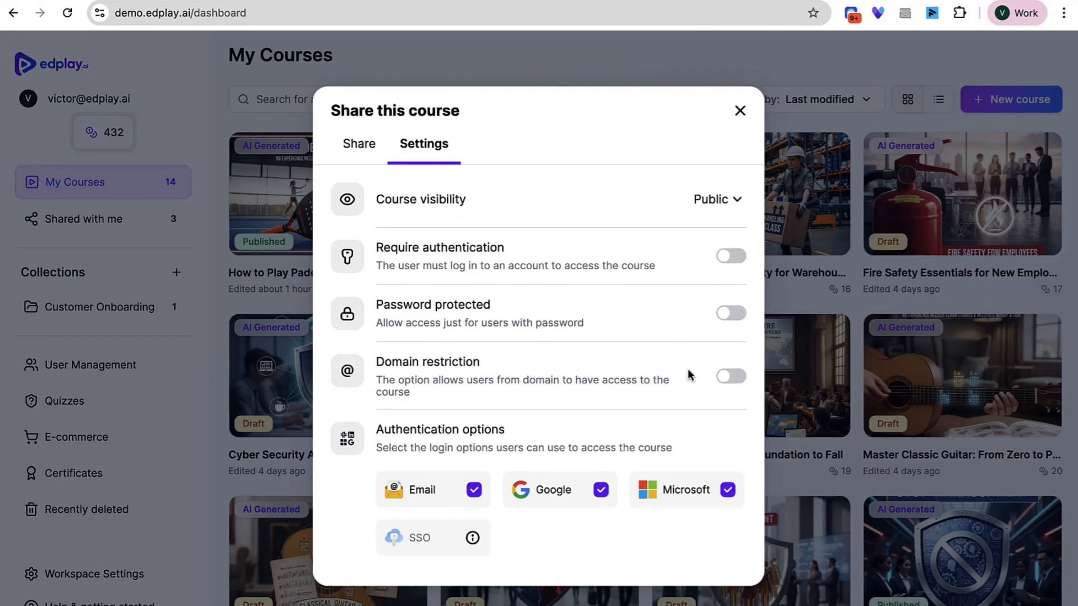
click(358, 145)
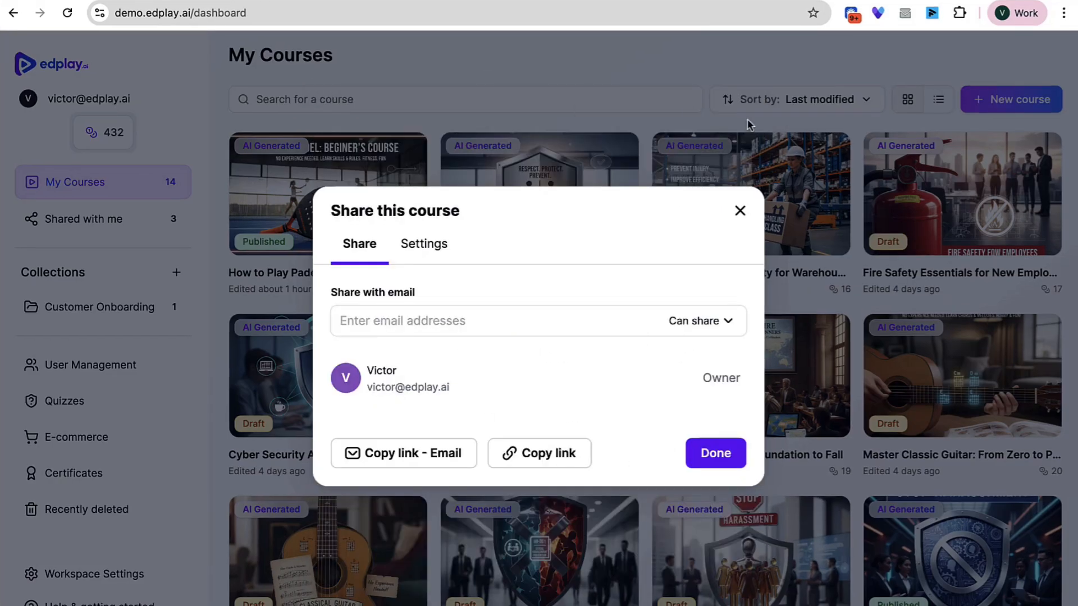
click(740, 211)
Export the How to Play Padel course as a SCORM package and download the file.
click(406, 214)
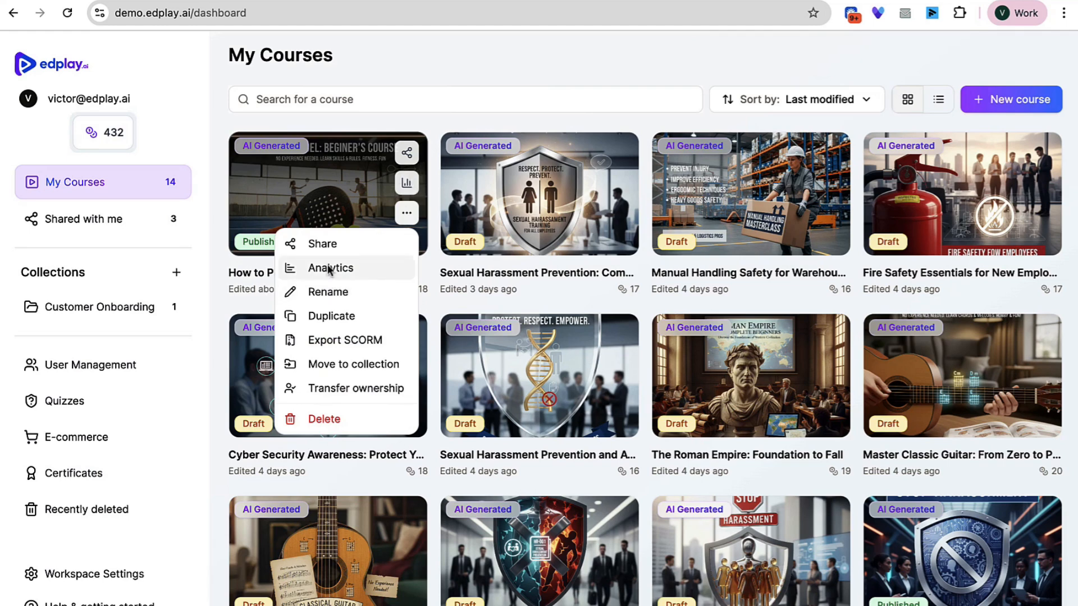
click(356, 339)
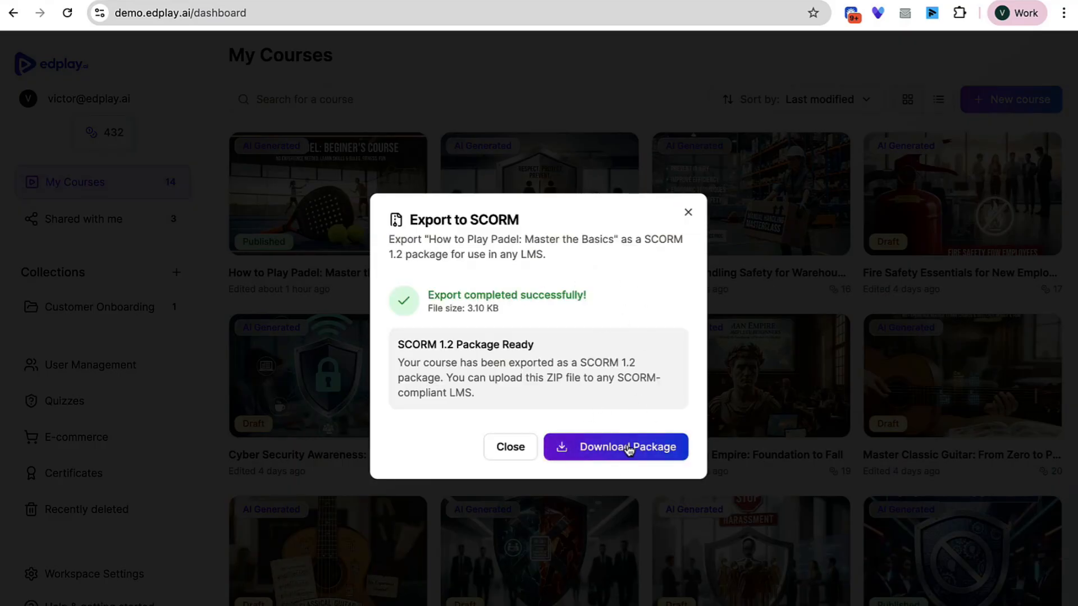
click(629, 447)
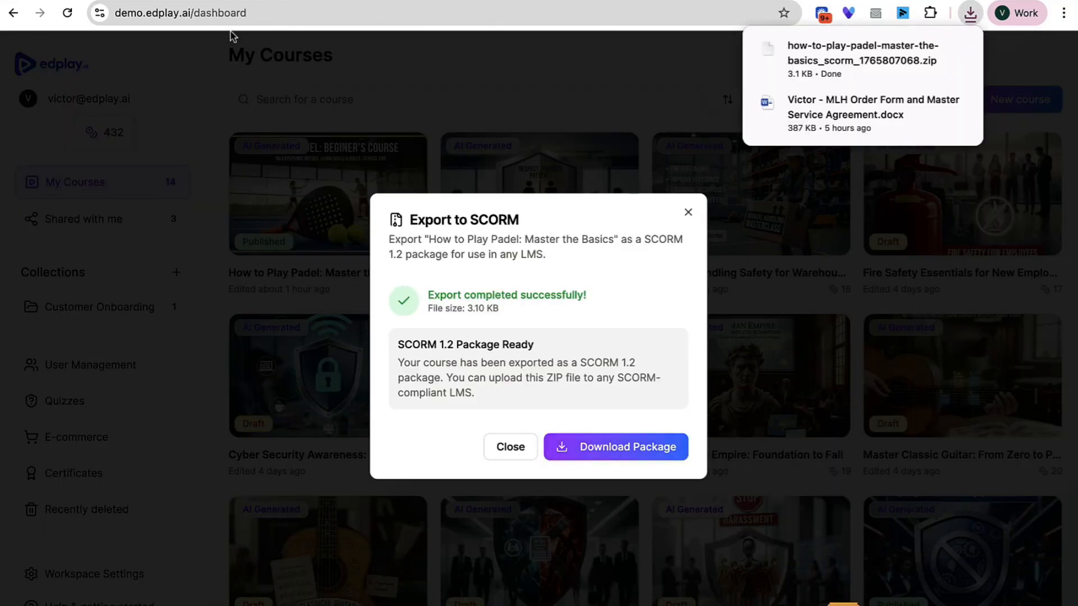
click(688, 212)
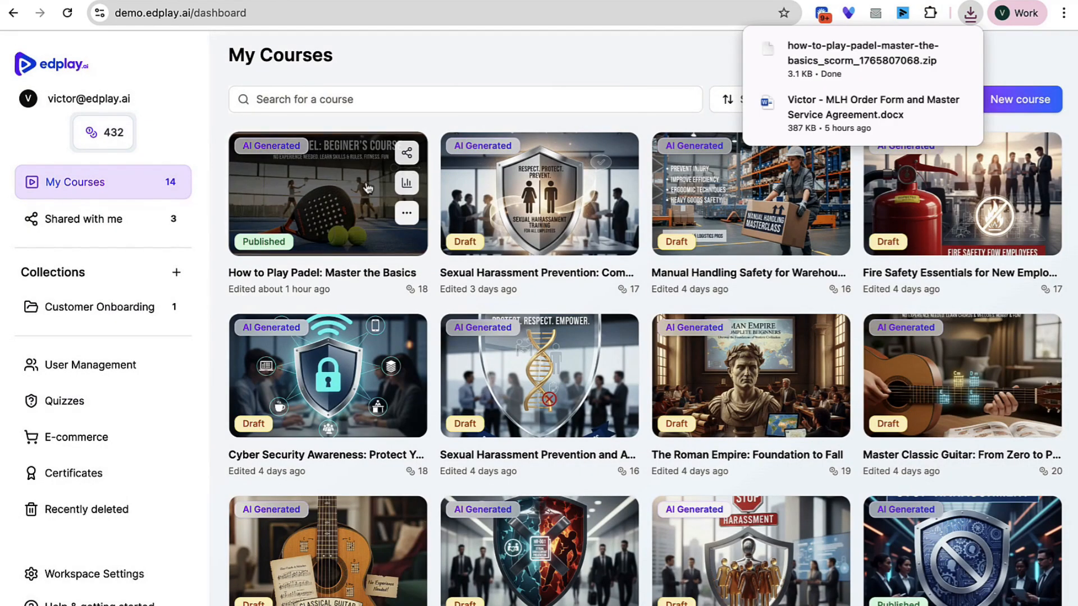
Look at the ownership transfer dialog of the How to Play Padel course and close it without choosing a new owner.
click(414, 214)
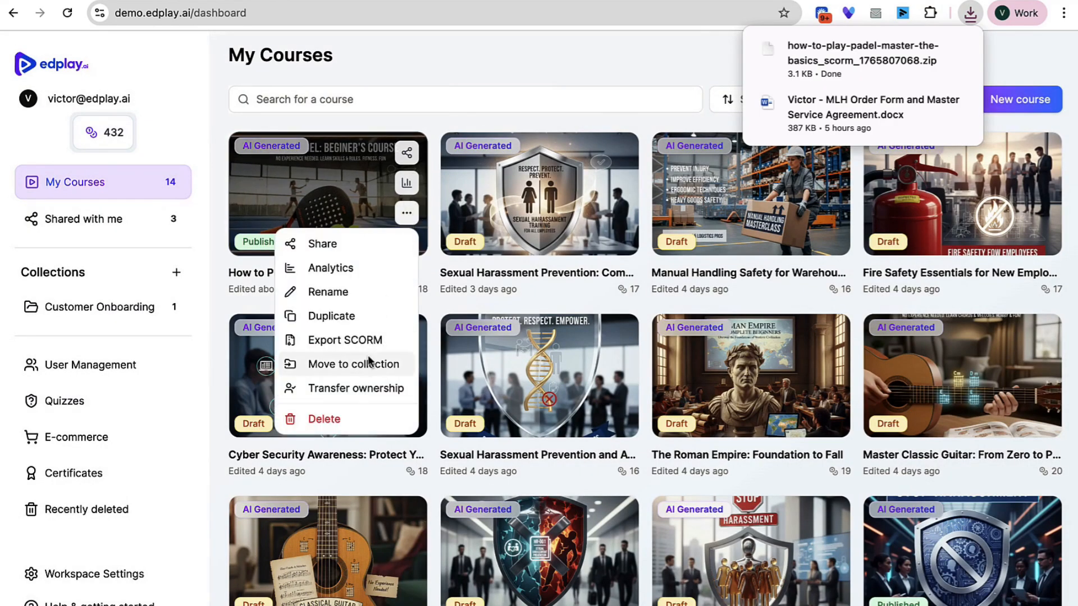
click(358, 389)
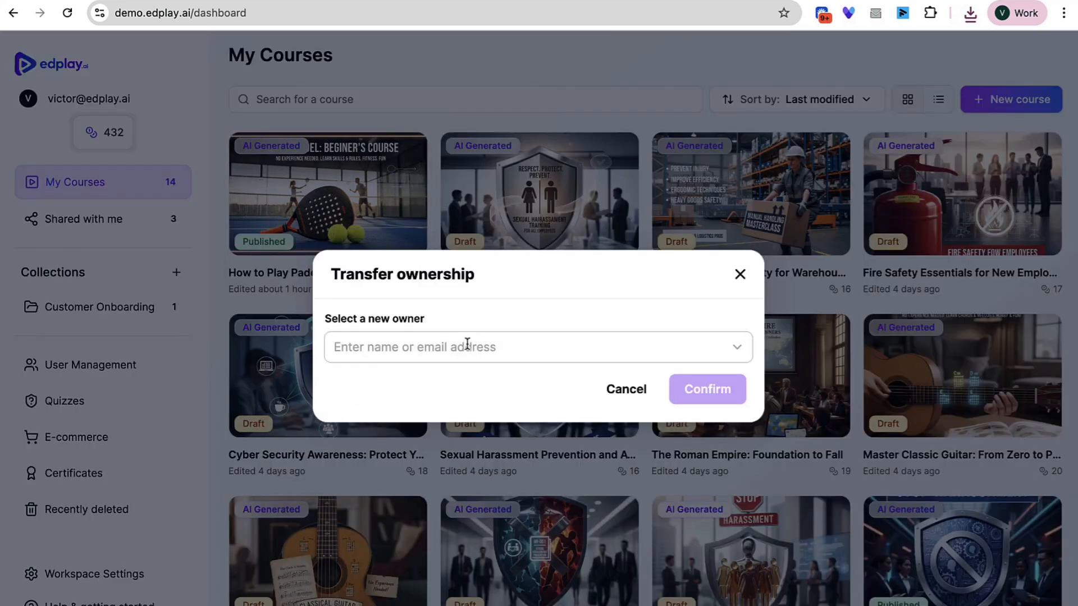
click(739, 273)
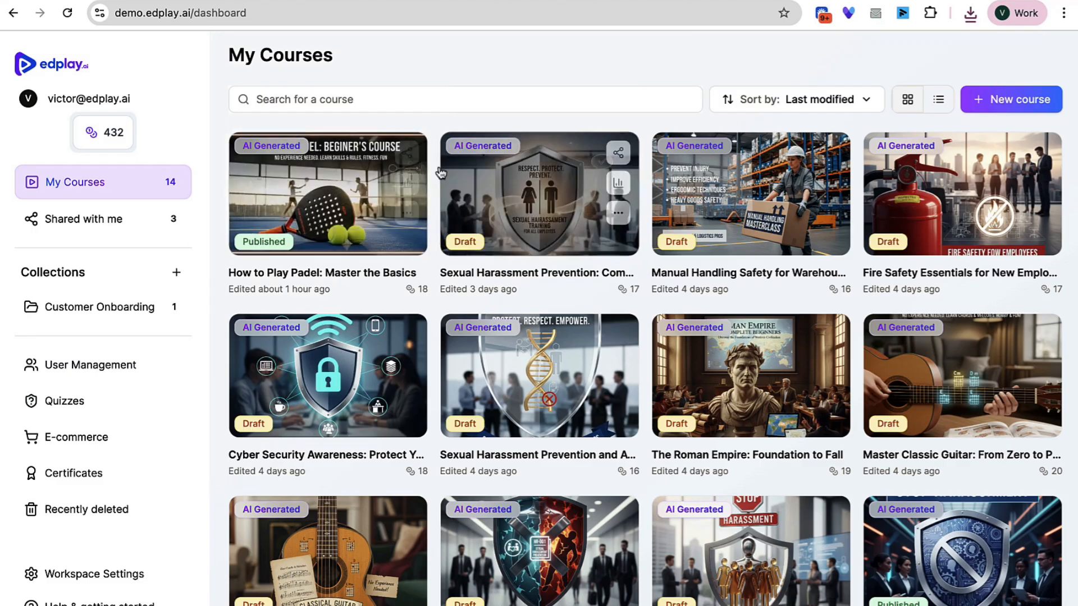
mouse_move(400, 212)
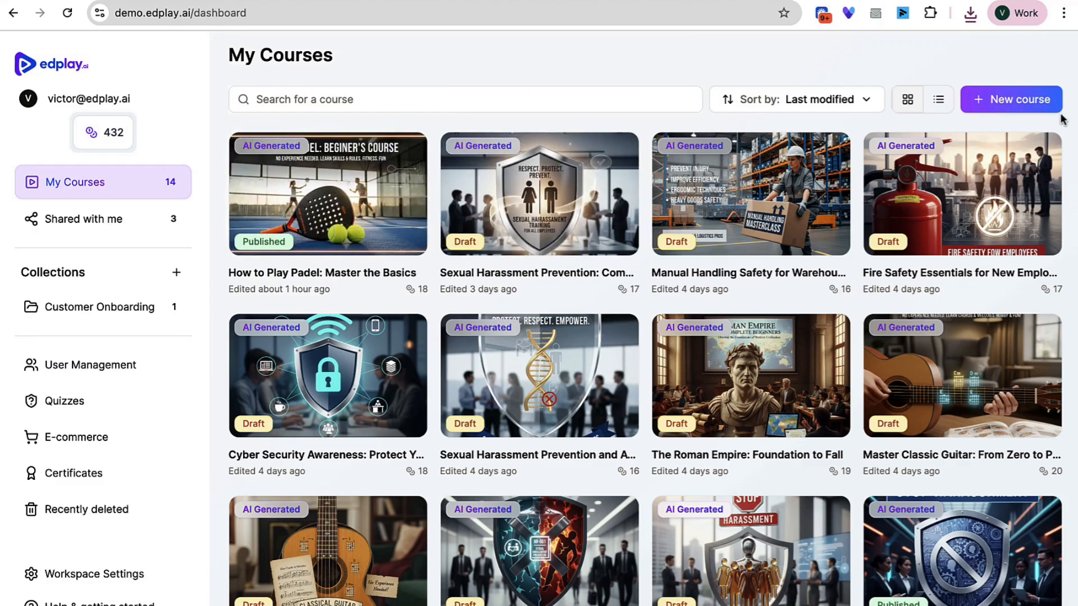
Start a new AI-built course from the description "create a fire safety course".
click(1019, 104)
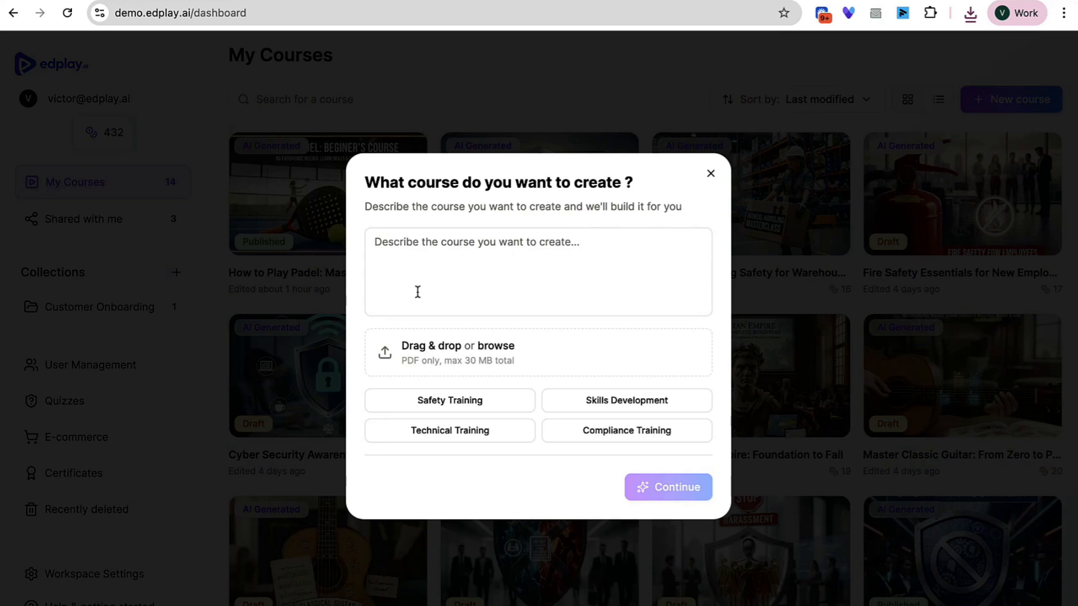
click(472, 262)
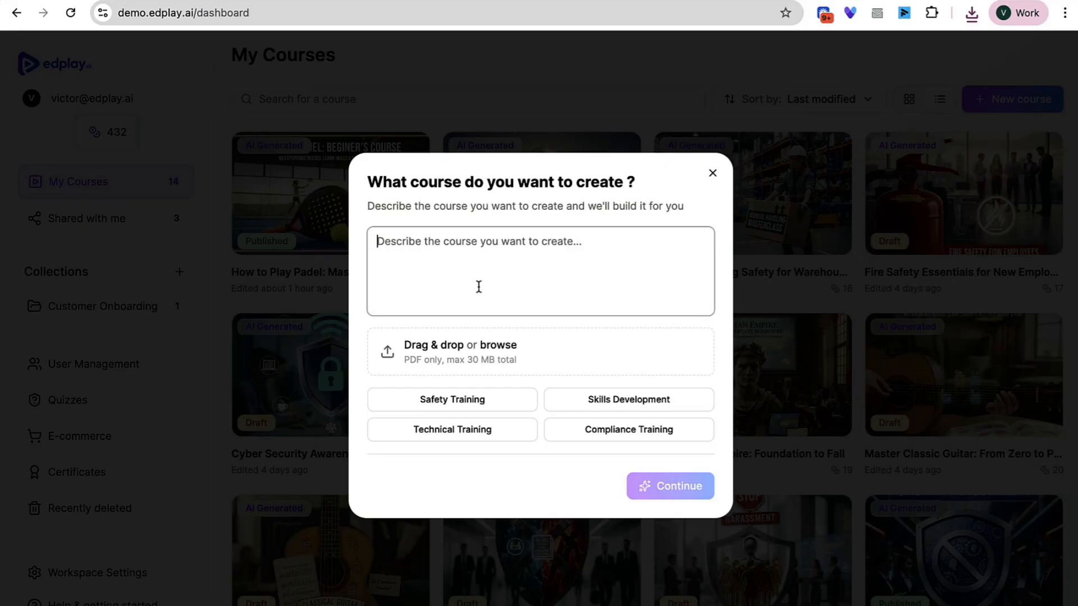
text(create a fir)
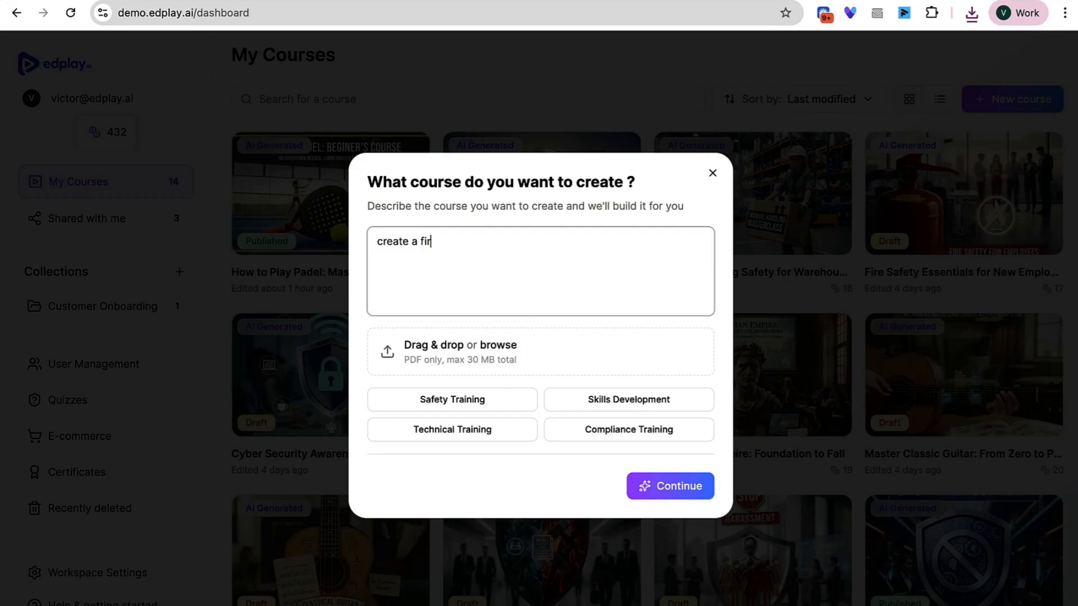
text(e safety course)
click(665, 492)
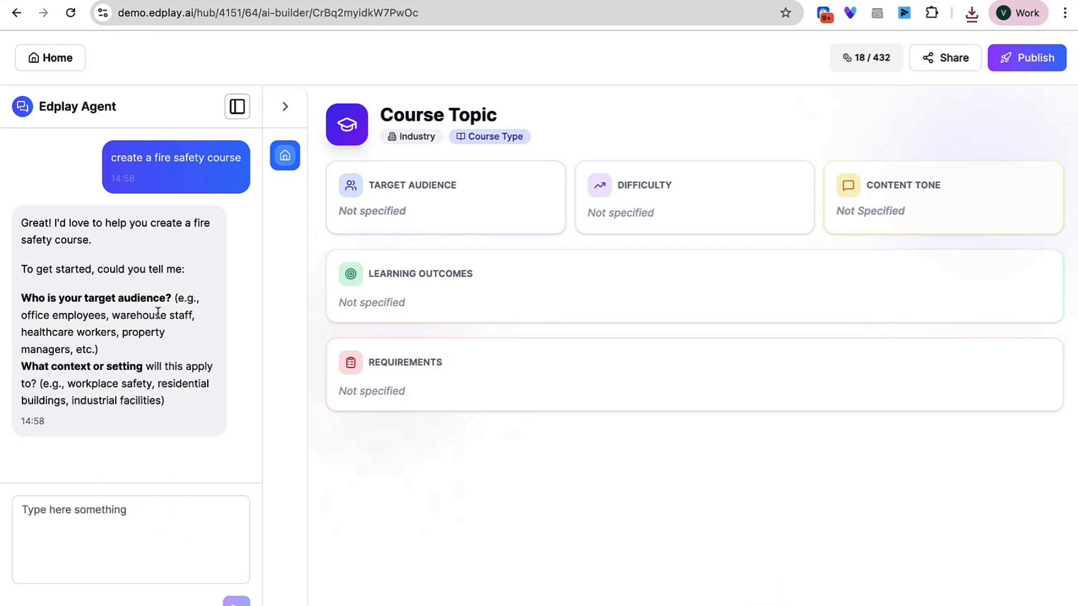
Answer the agent's target audience question with "office employees", copied from its own examples.
drag(105, 318, 22, 320)
key(ctrl+c)
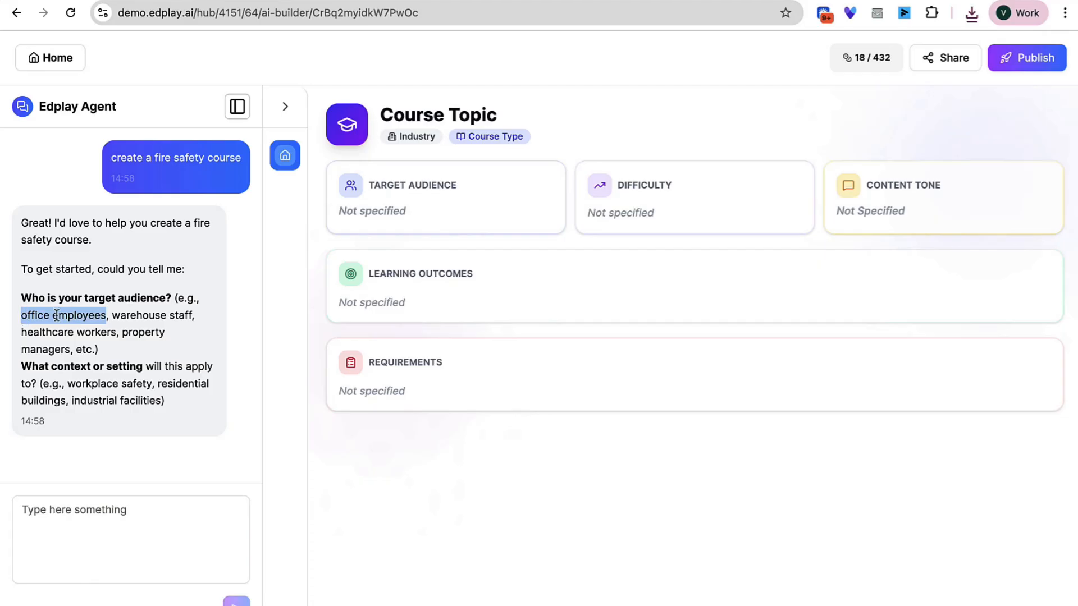
click(107, 514)
key(ctrl+v)
key(Return)
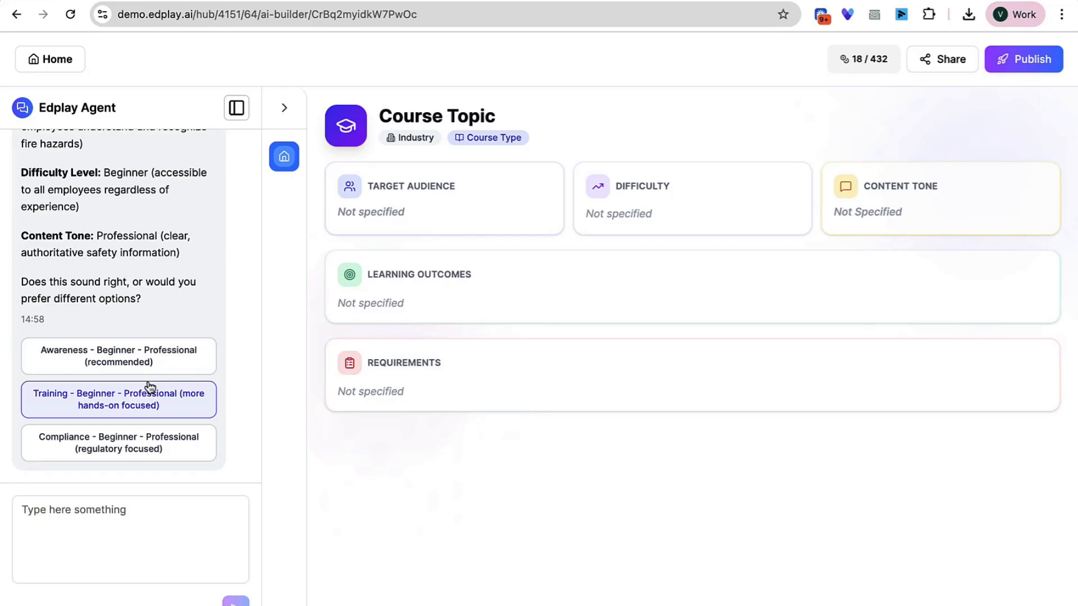
Review the agent's suggested course setup and choose the "Awareness - Beginner - Professional (recommended)" option.
scroll(148, 382, up, 3)
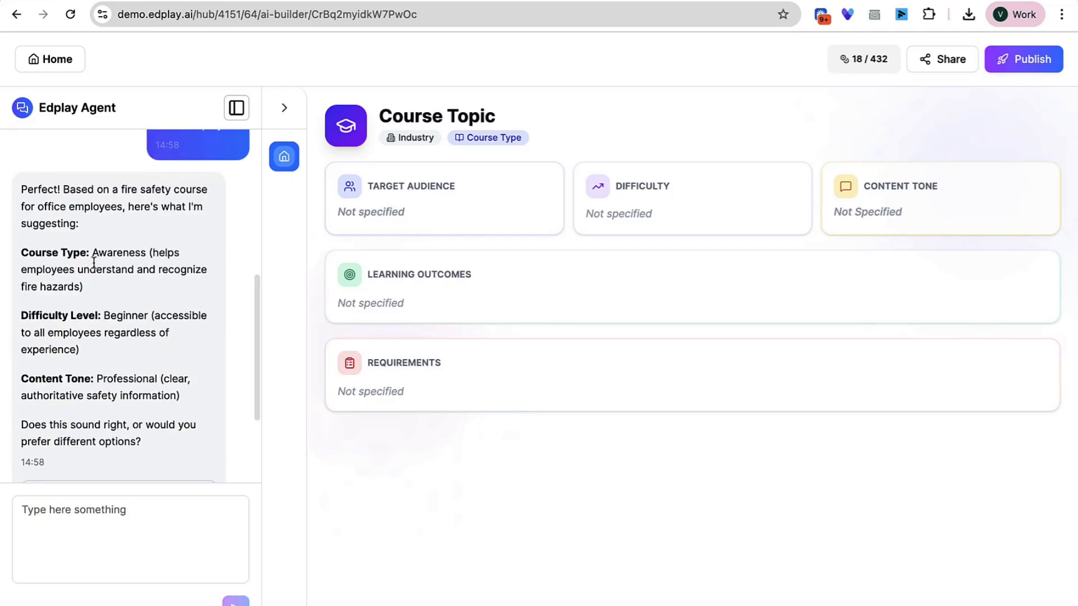
scroll(139, 286, down, 2)
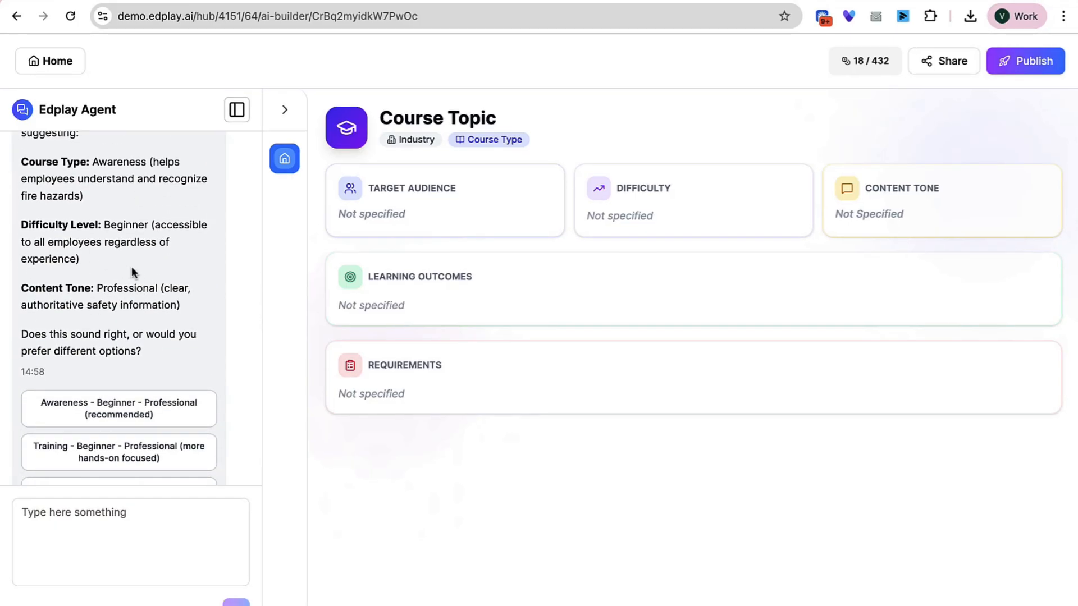
scroll(131, 267, down, 1)
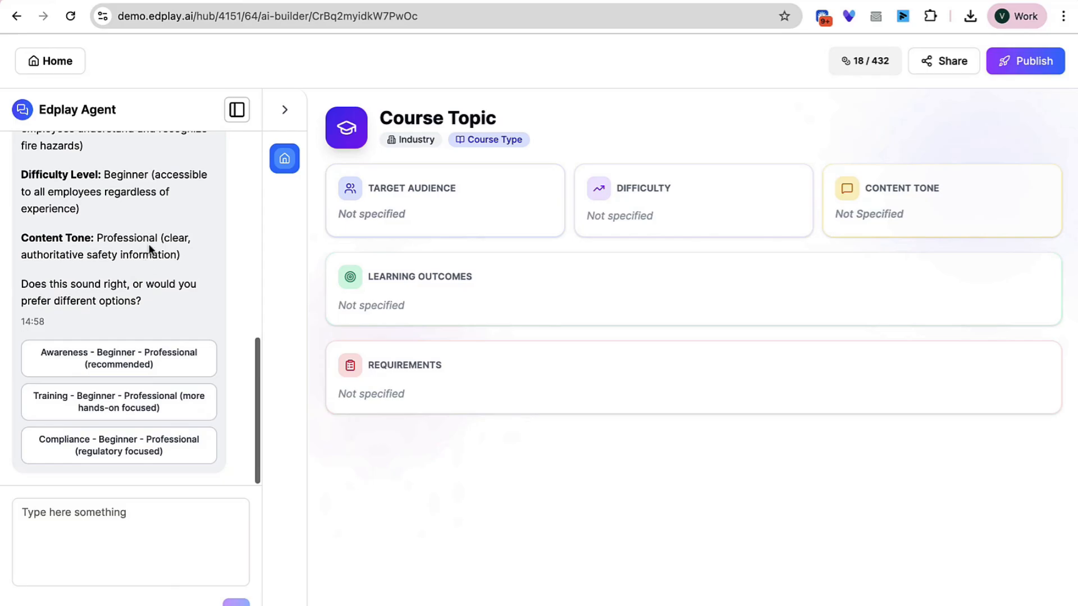
click(79, 365)
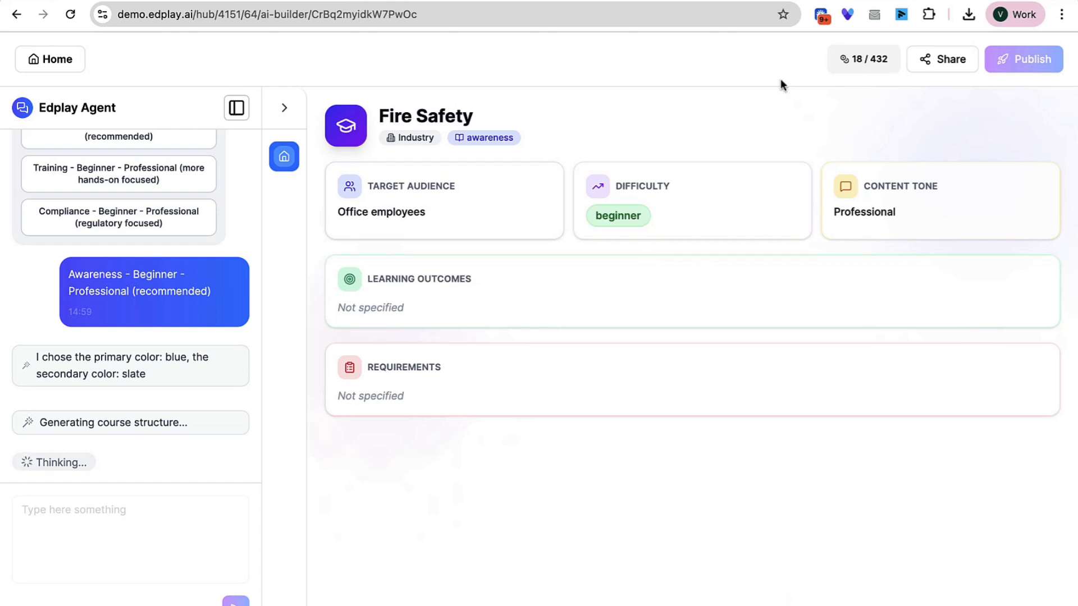
Hide the agent chat, view the course module list, and bring the chat back to its latest messages.
click(236, 109)
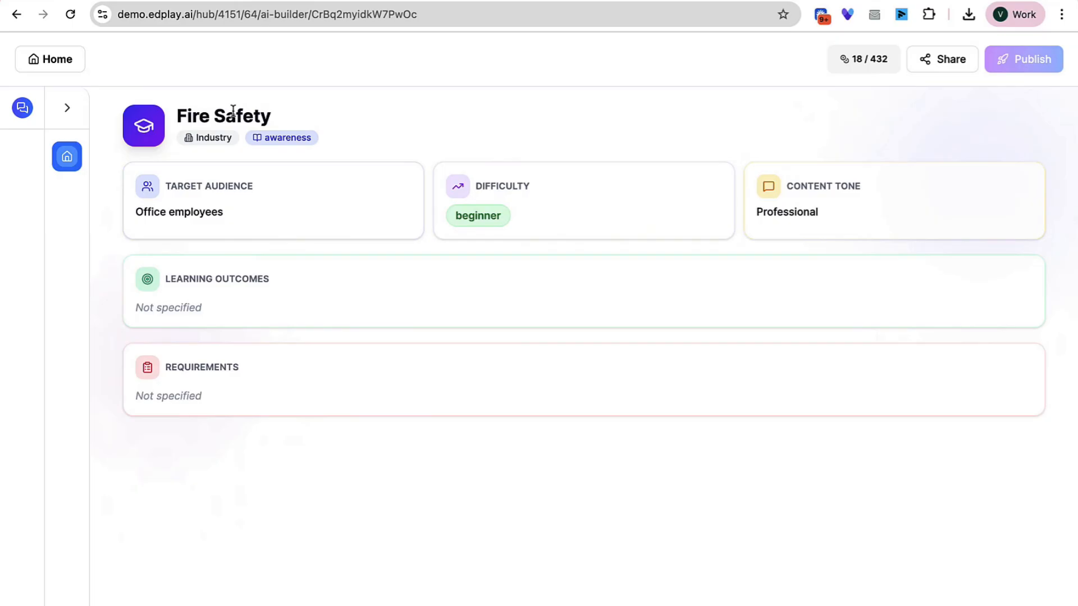
click(65, 108)
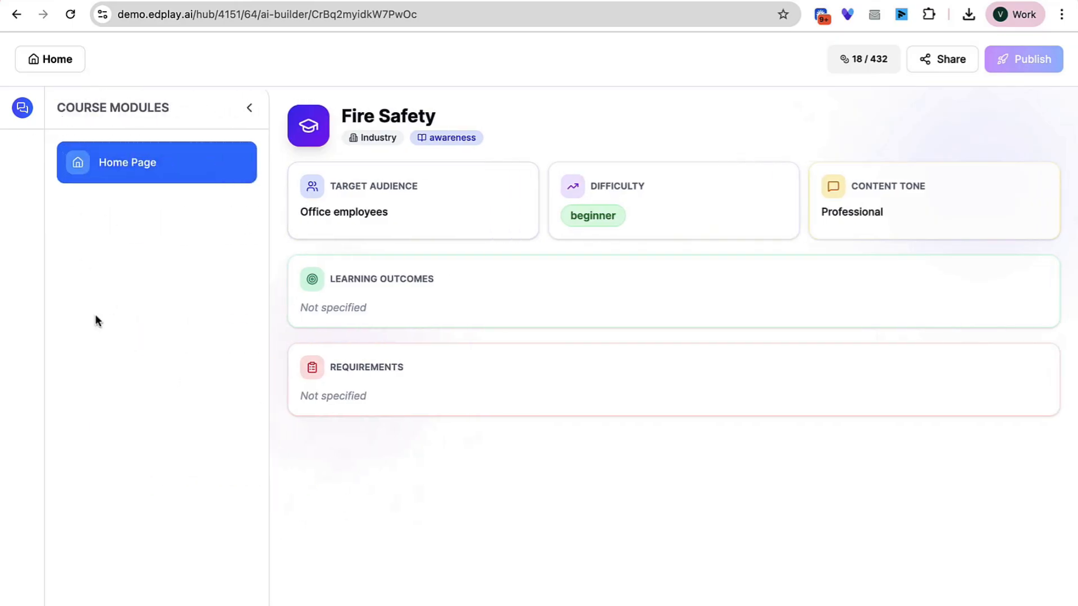
click(248, 111)
click(23, 110)
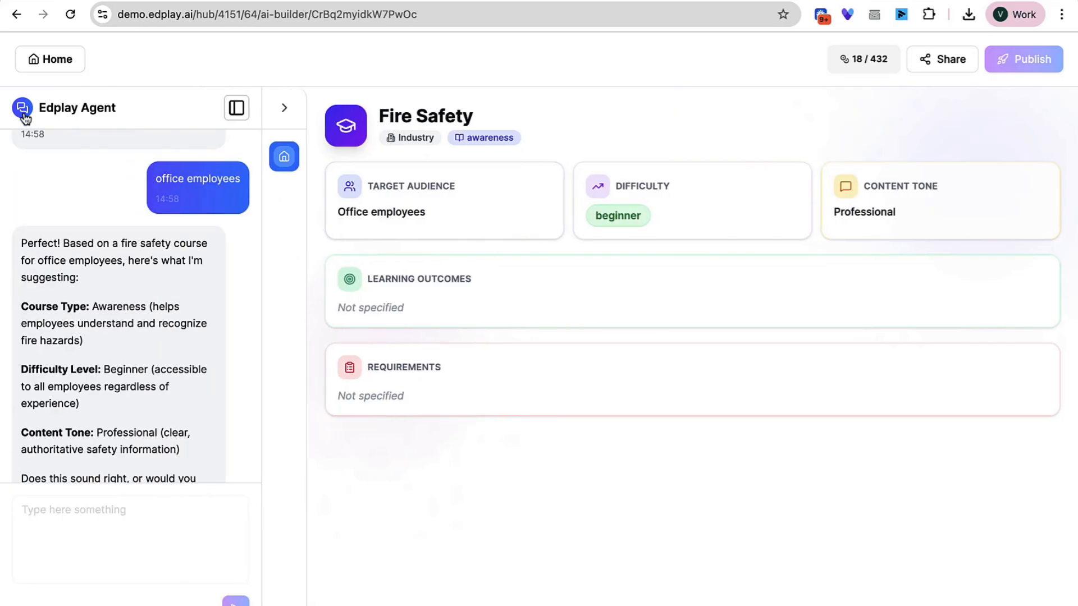
scroll(140, 352, down, 10)
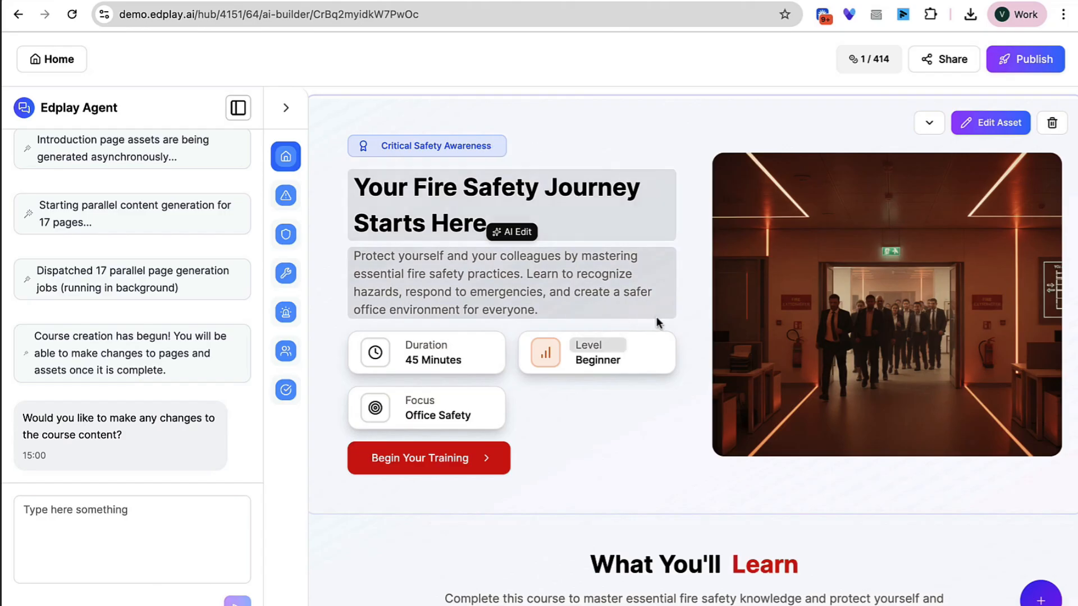
Look over the fire safety course's introduction page and view the section marked with the people icon.
scroll(665, 311, down, 5)
scroll(665, 311, up, 5)
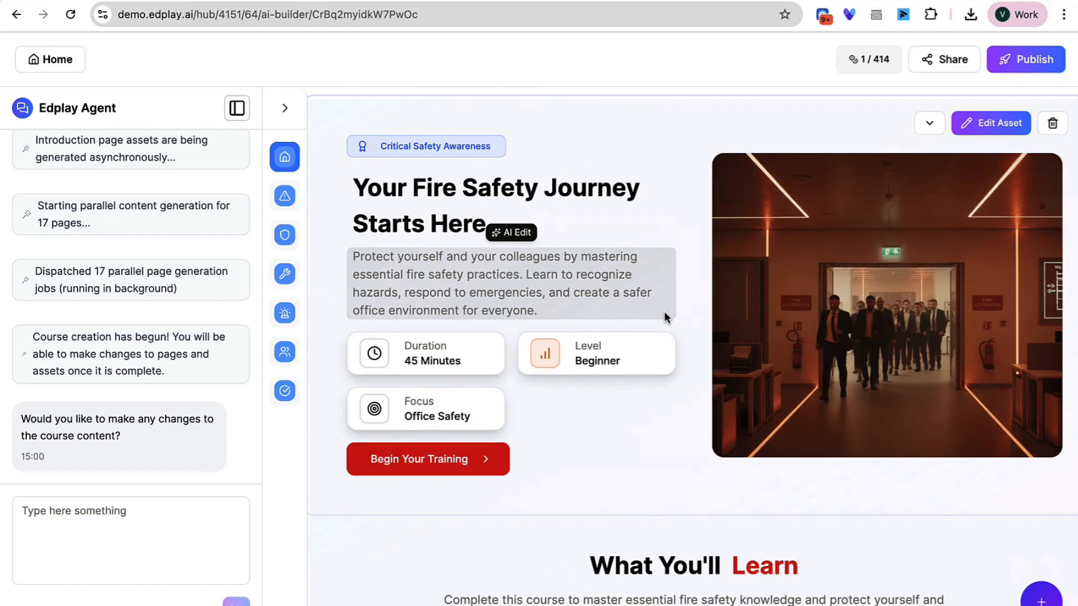
click(284, 356)
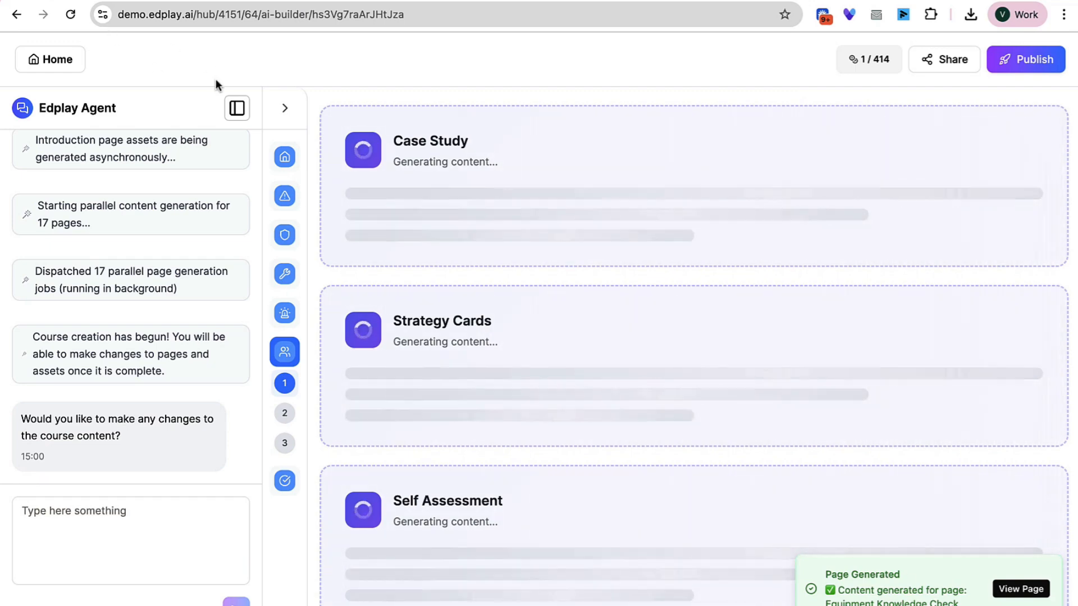
Return to My Courses, open "How to Play Padel: Master the Basics", and hide the agent chat.
click(47, 66)
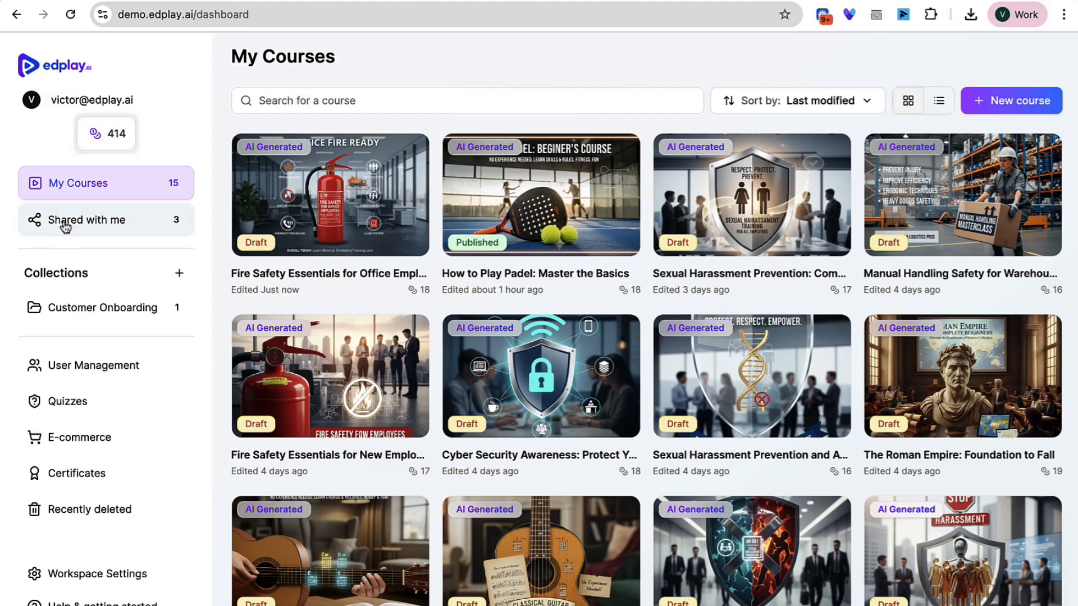
click(547, 183)
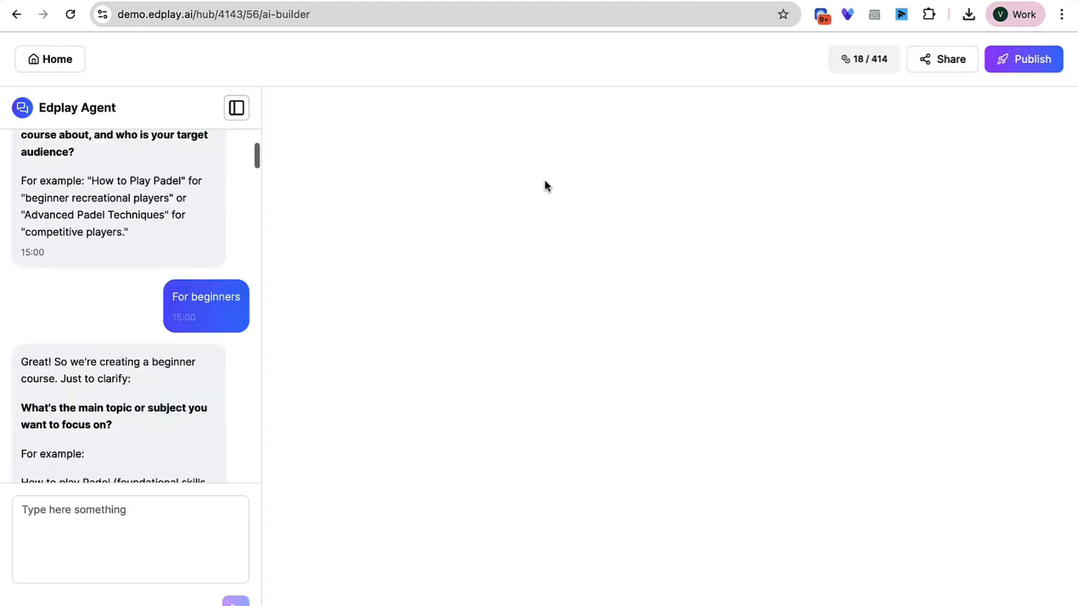
click(233, 108)
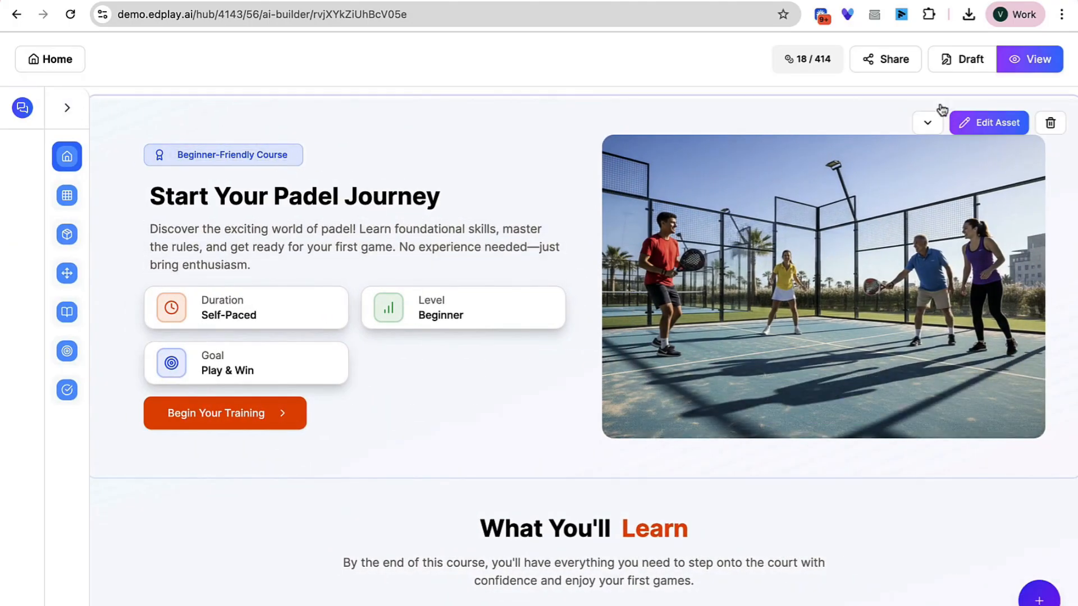
Move the "Start Your Padel Journey" hero section below the "What You'll Learn" section and check the page order.
click(927, 125)
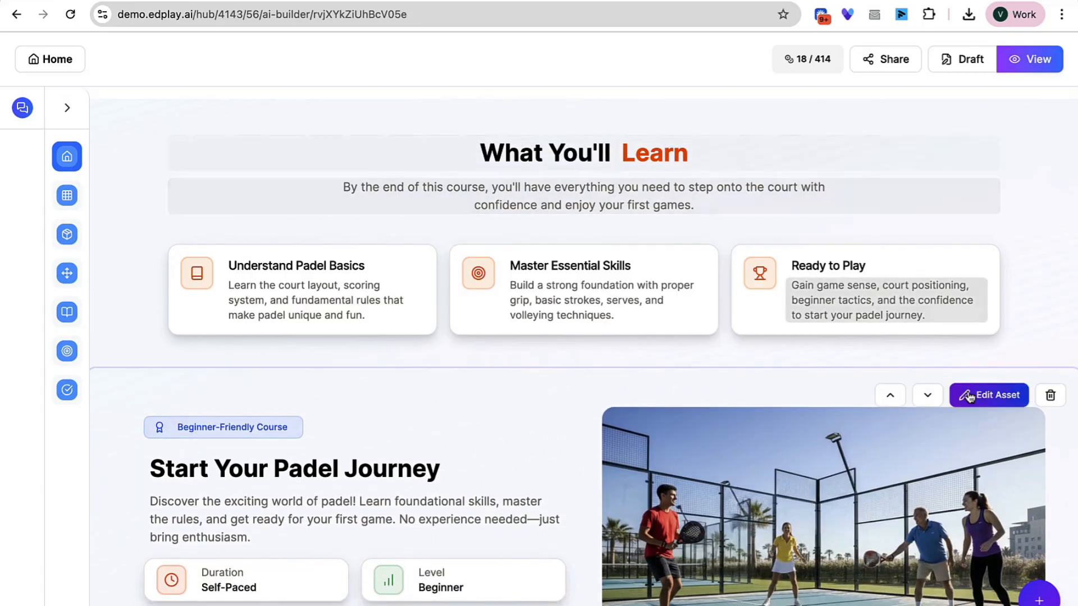
scroll(920, 225, down, 2)
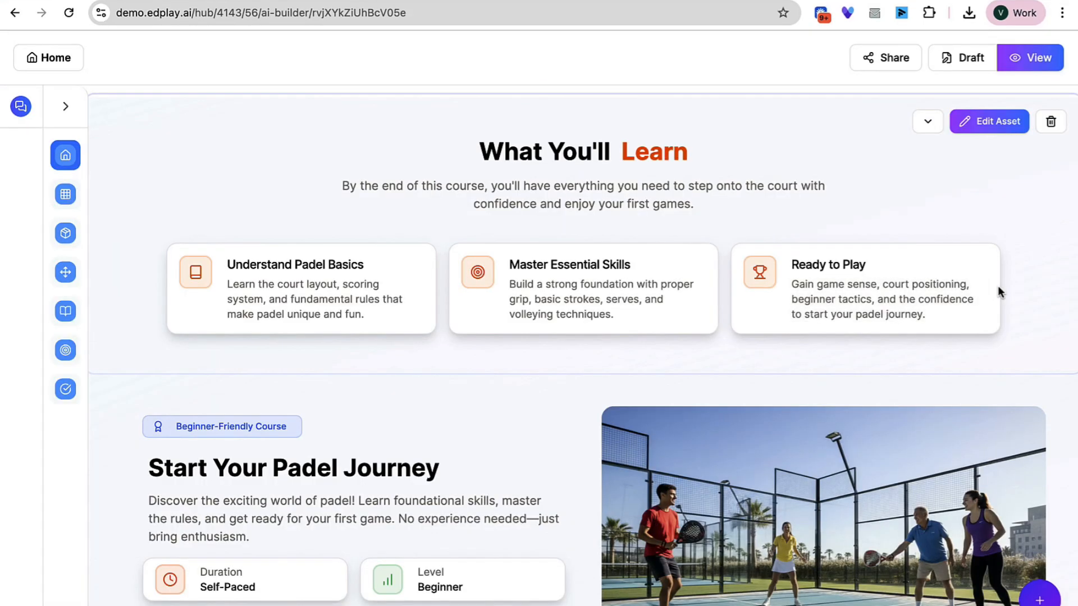
scroll(999, 292, down, 3)
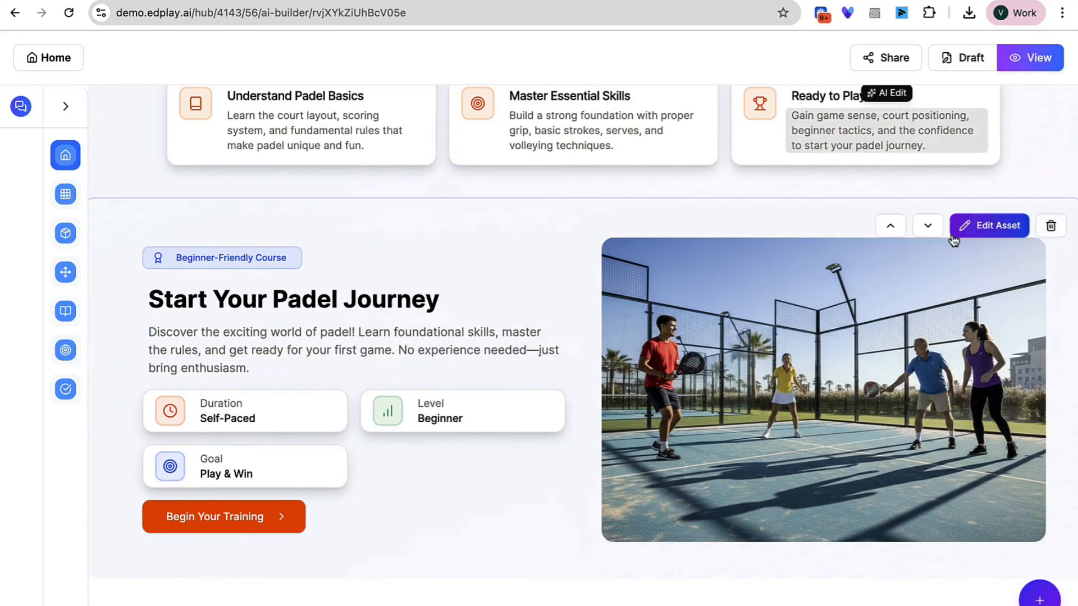
scroll(954, 240, up, 2)
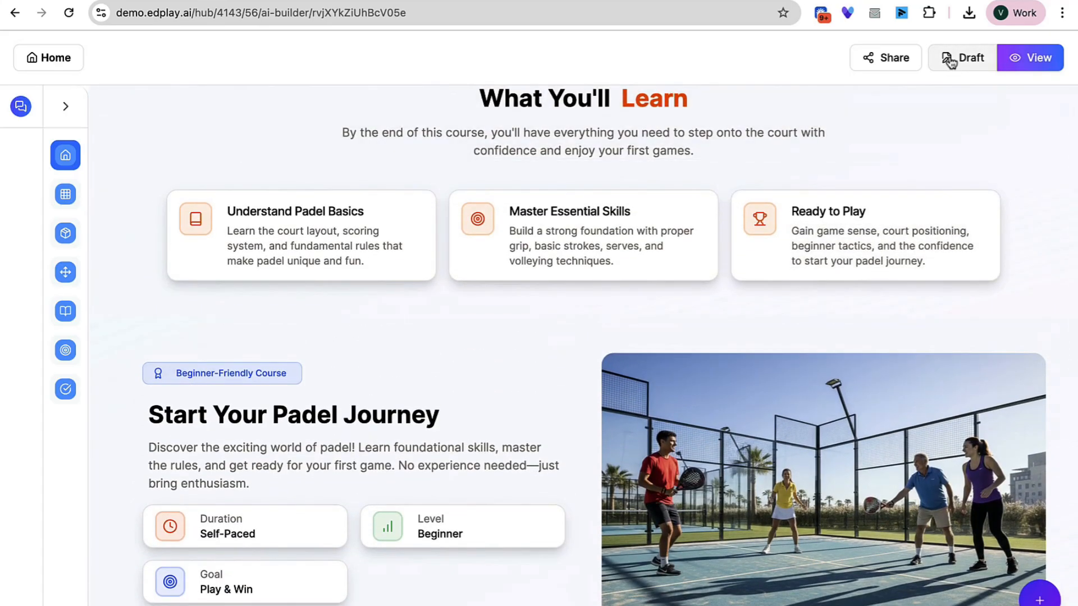
scroll(982, 313, down, 3)
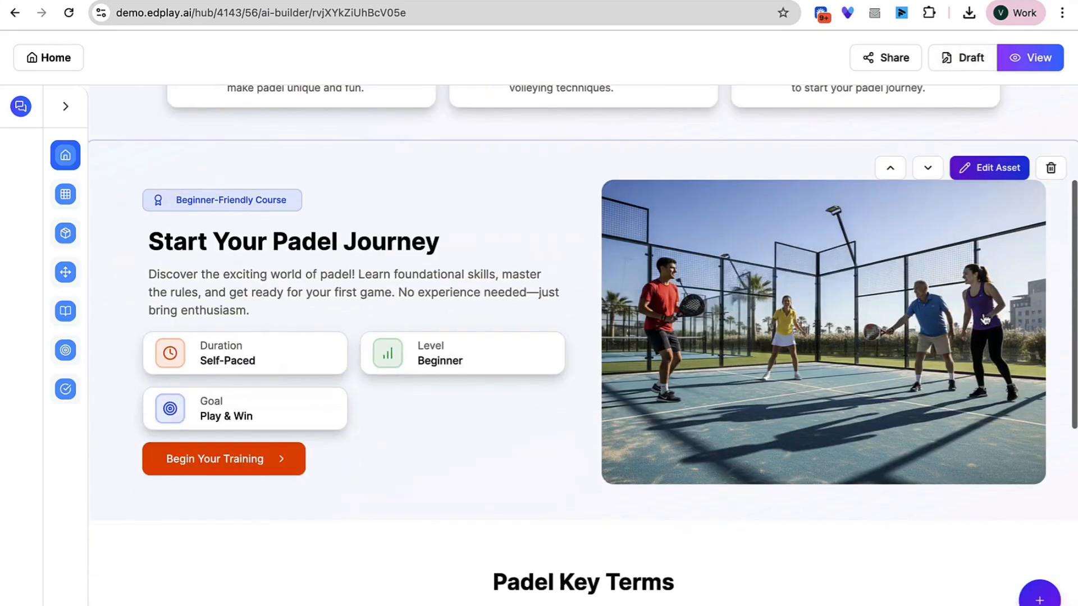
View the hero section's asset change prompt and its image regeneration prompt, closing both without changes.
click(983, 175)
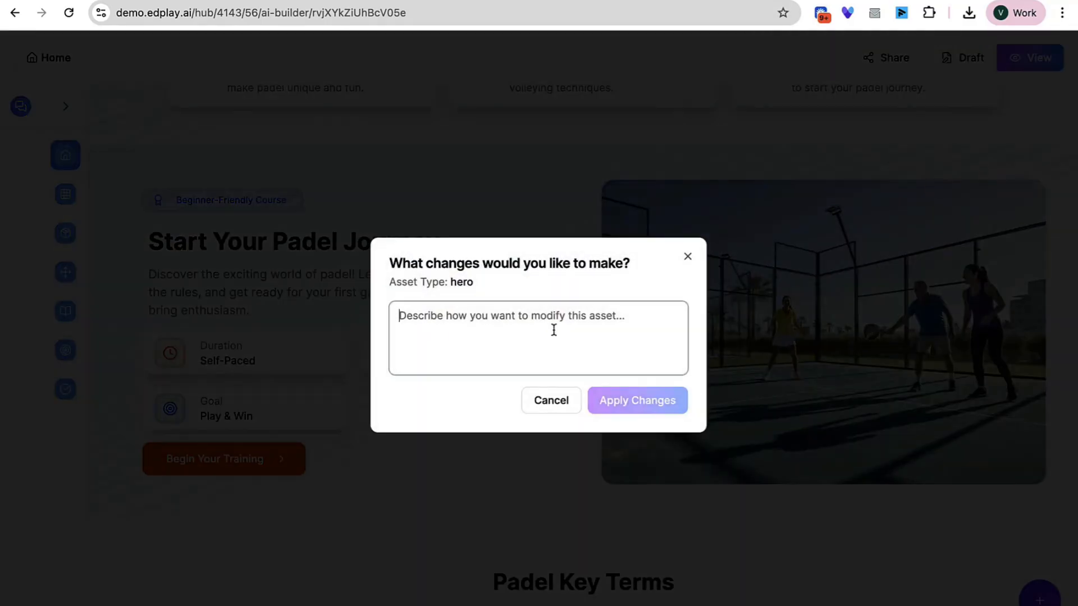
click(689, 258)
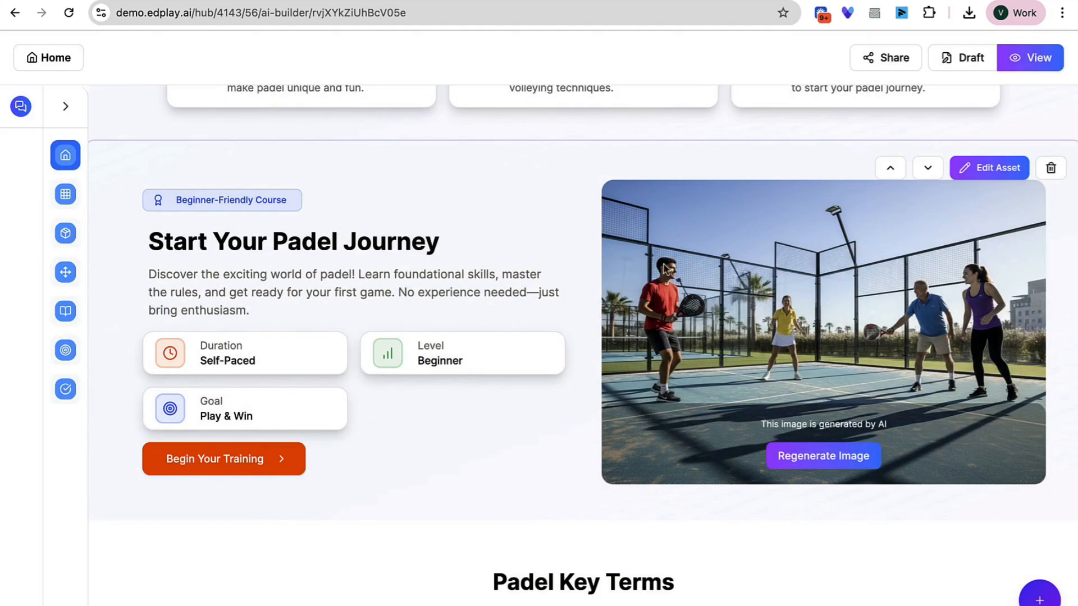
click(820, 457)
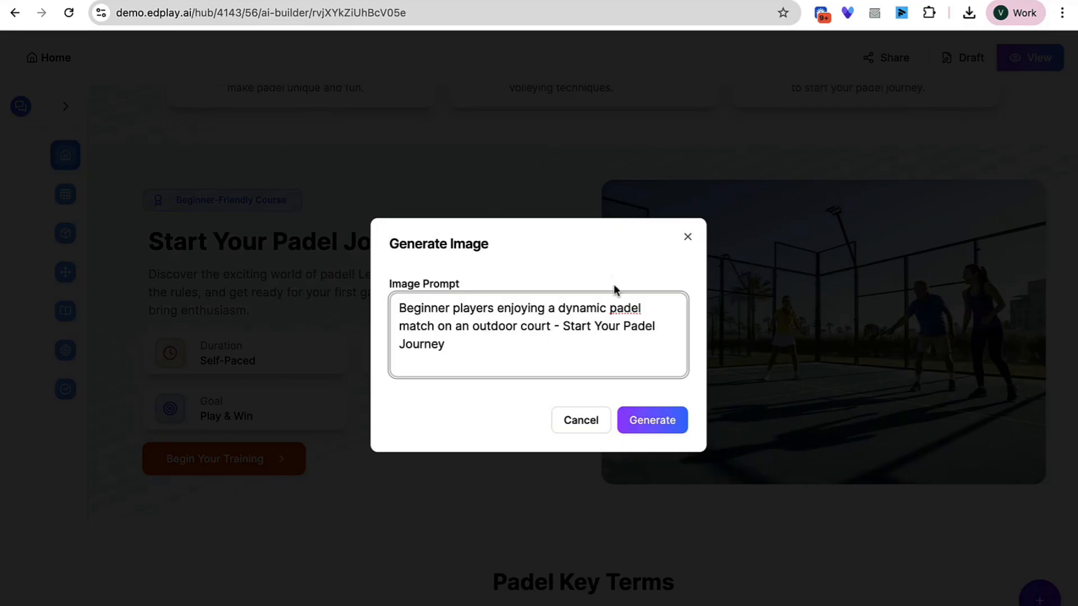
click(688, 241)
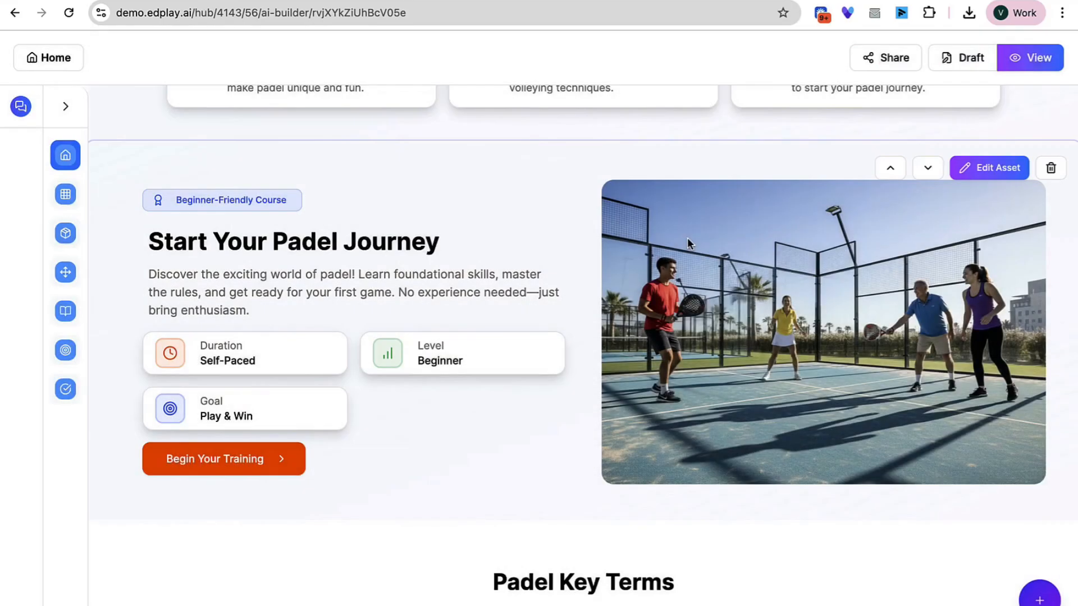
Browse the asset types available for adding to the page, and cancel without adding one.
click(1040, 600)
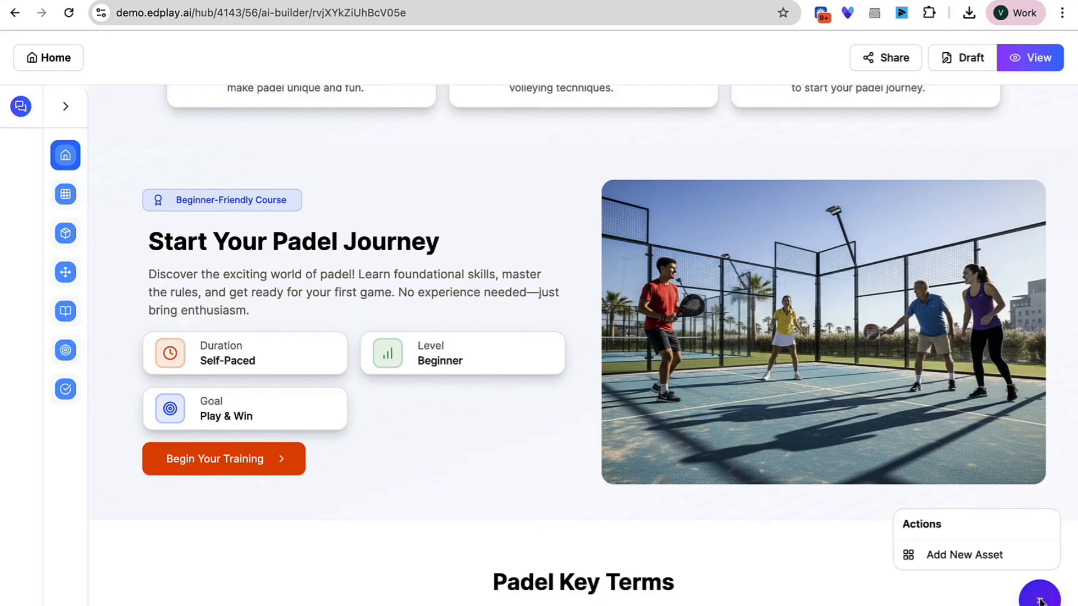
click(942, 556)
scroll(623, 385, down, 5)
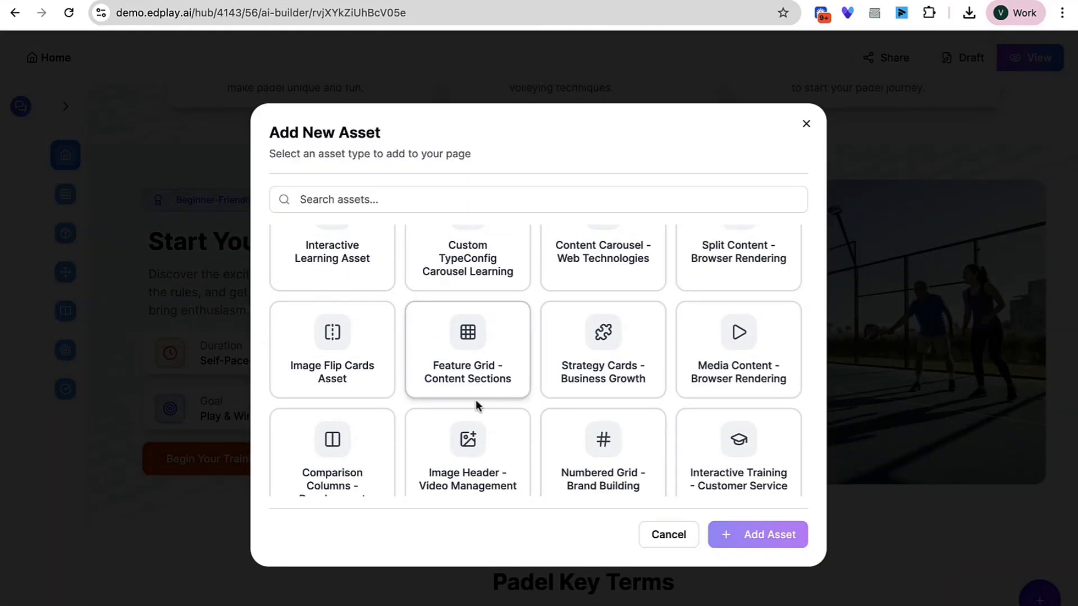
scroll(490, 357, down, 3)
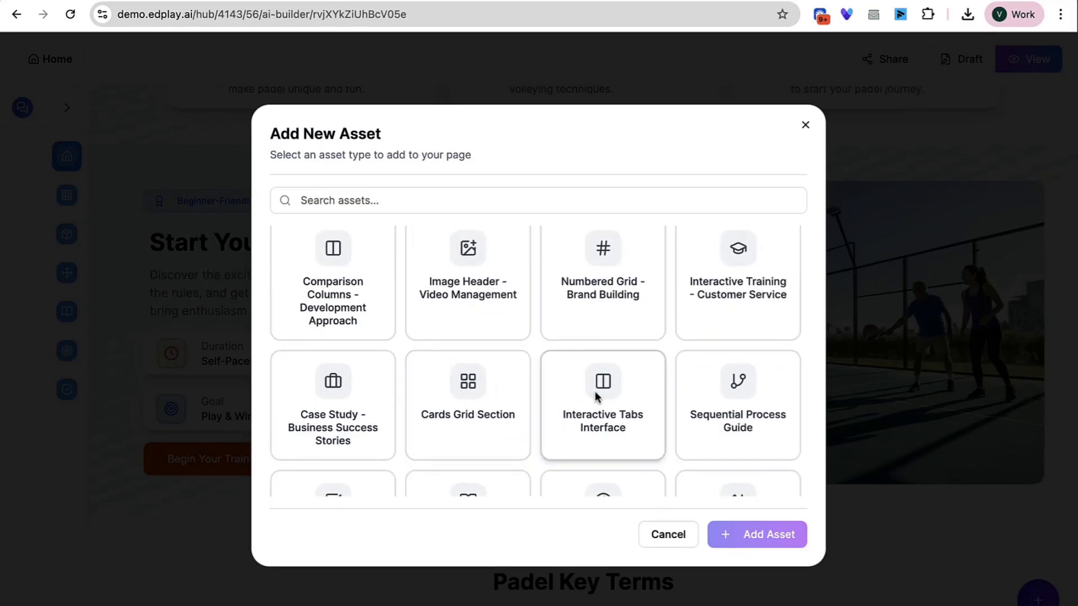
click(670, 536)
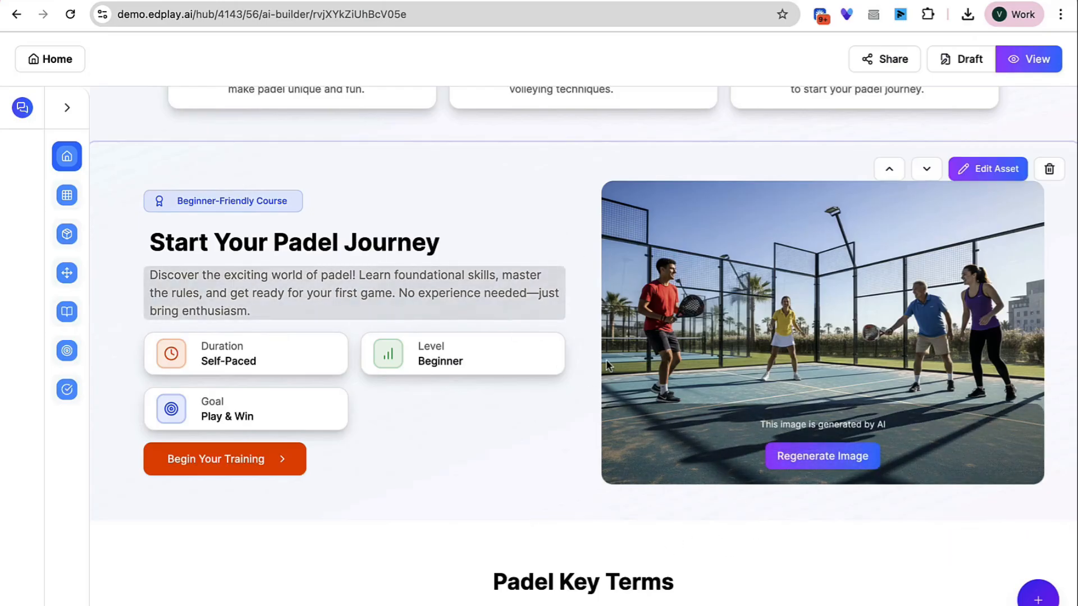
Open AI Edit for the hero section's description paragraph and view the available tone options.
triple_click(368, 287)
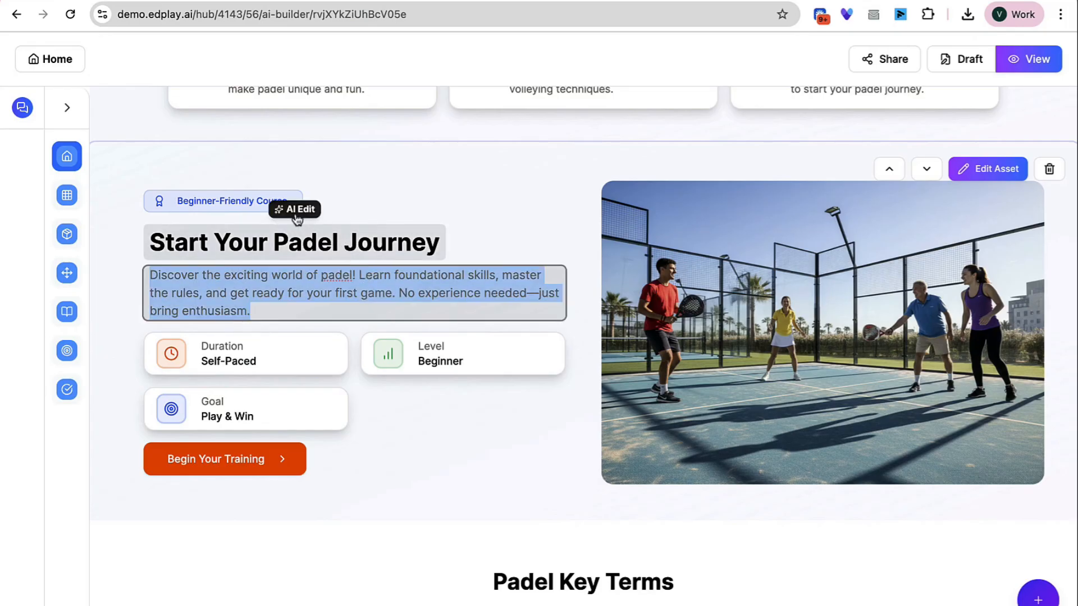
click(297, 216)
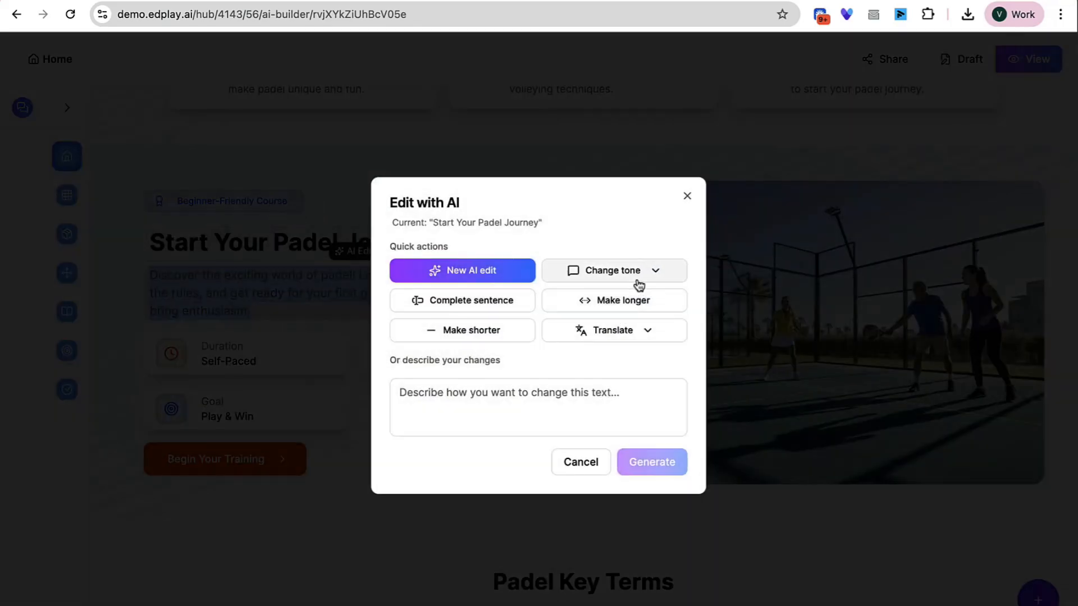
click(687, 196)
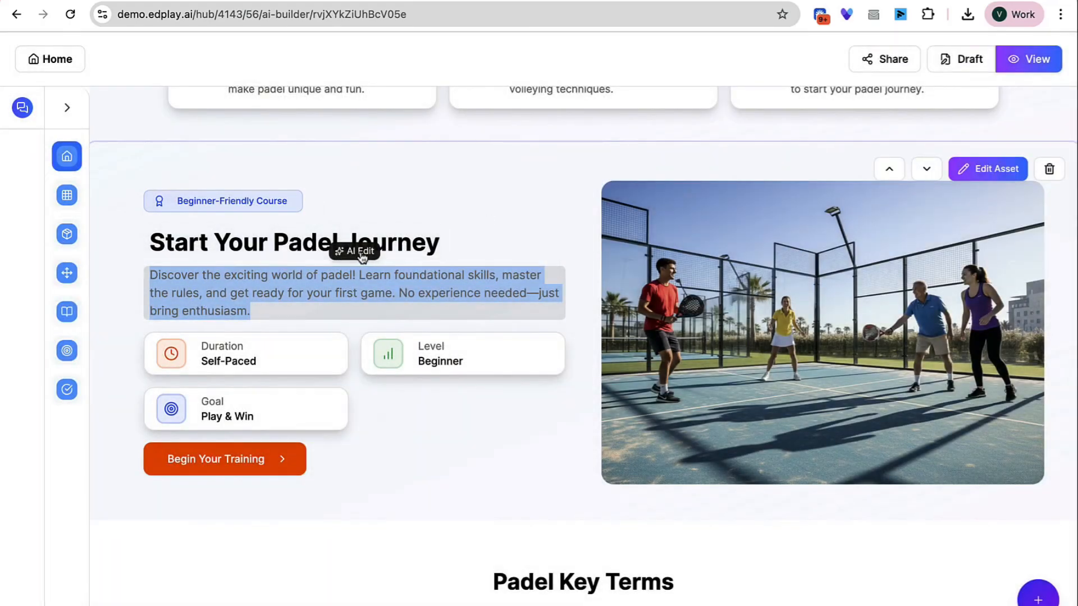
click(358, 250)
click(634, 273)
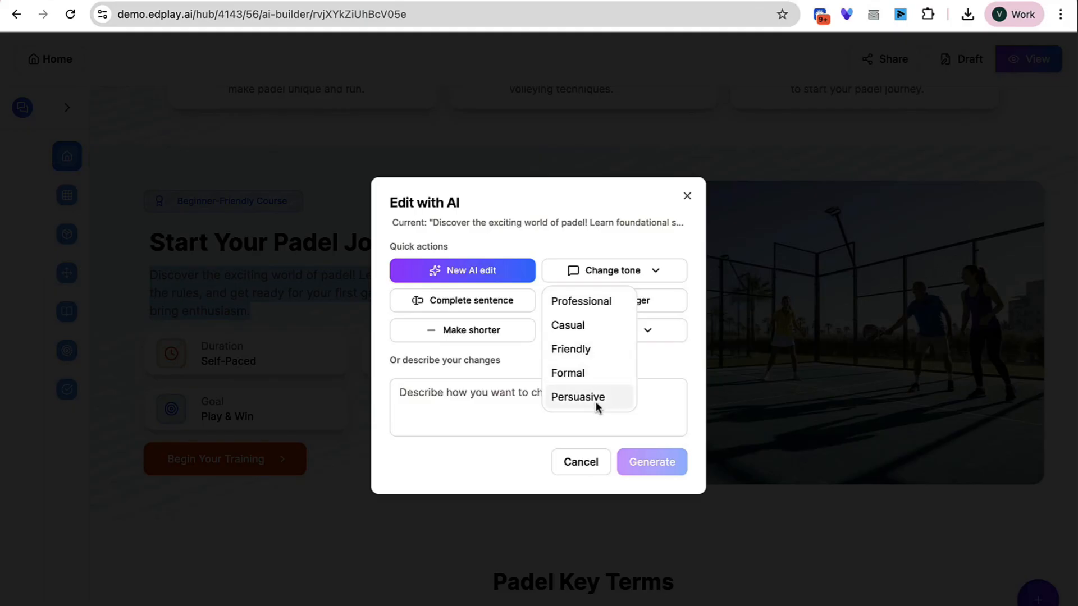
click(561, 221)
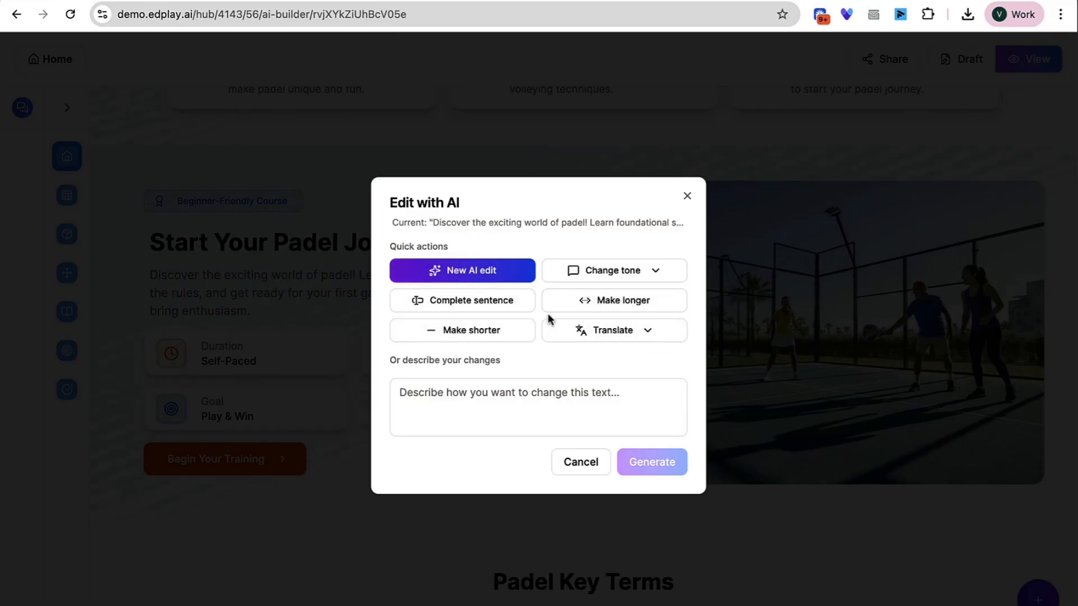
Check the custom change field and translation languages for the hero description, and close AI Edit without changes.
click(510, 405)
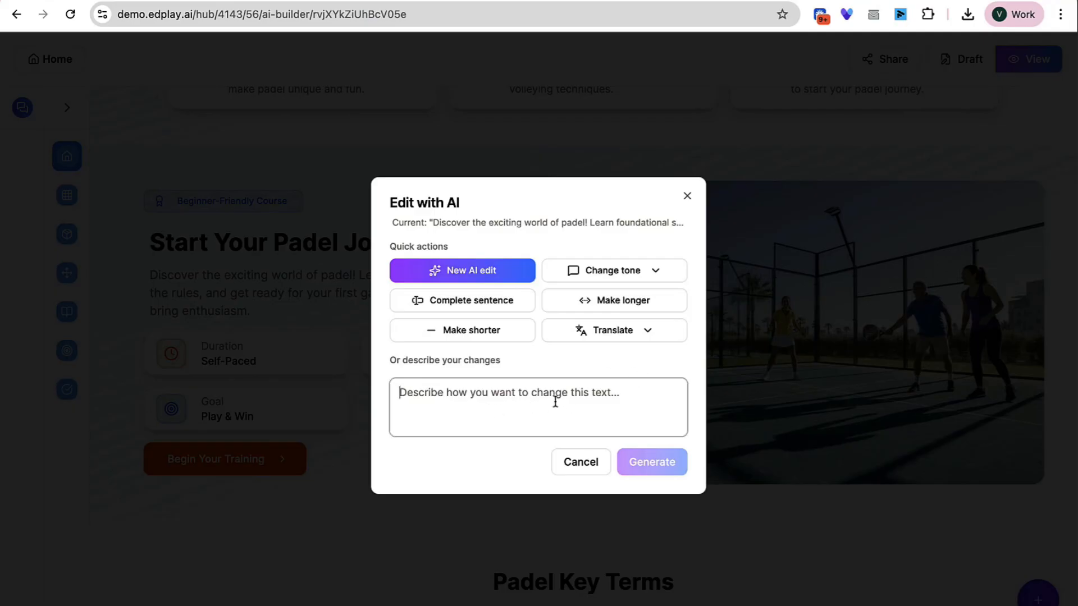
click(605, 334)
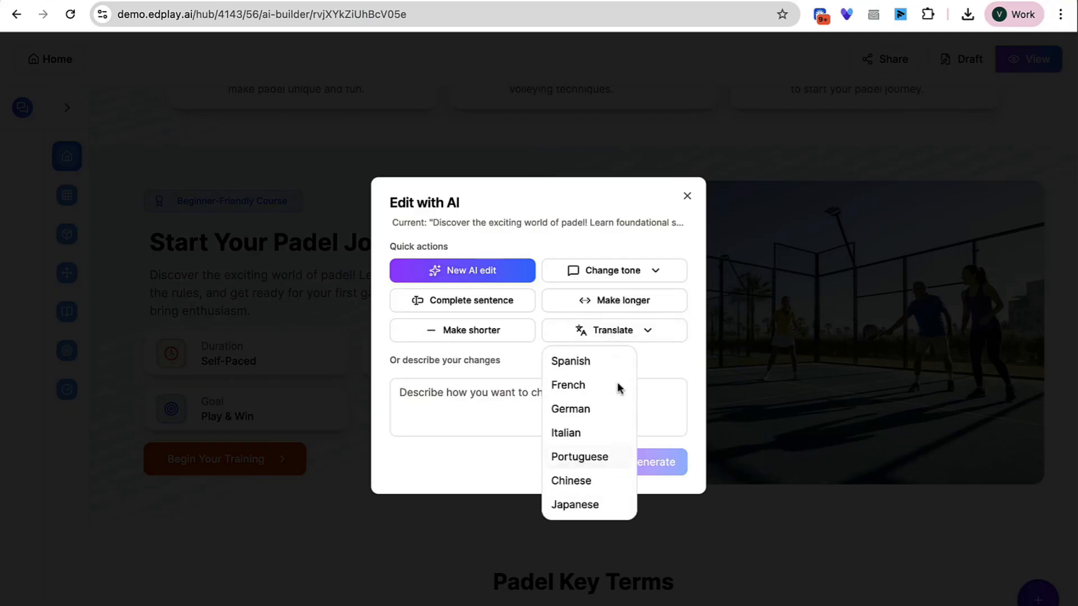
click(619, 213)
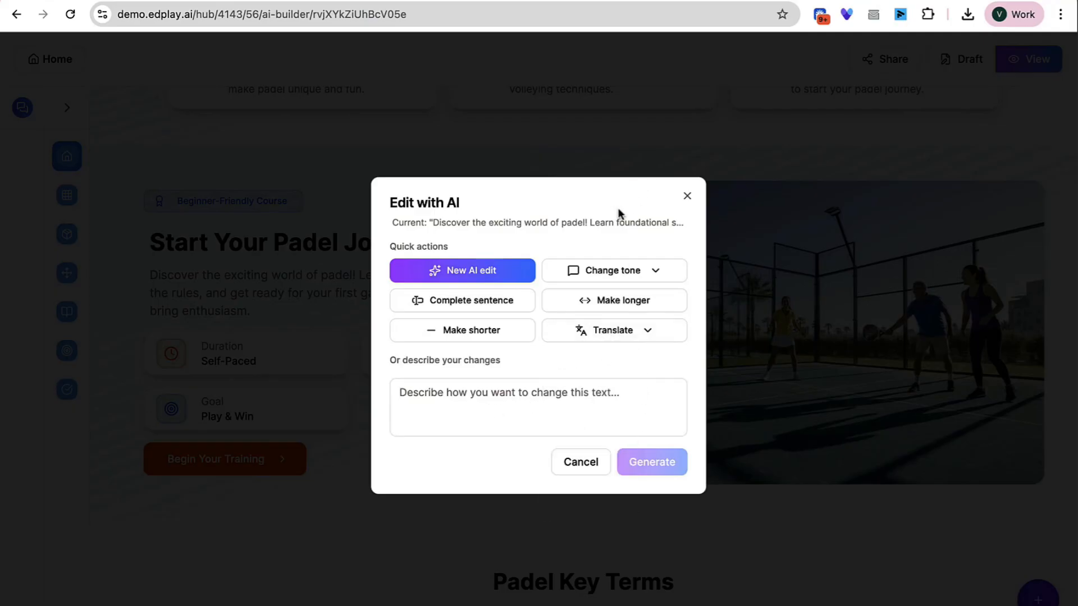
click(687, 197)
Reveal the definitions on the Rally, Paddle, Glass Wall and Service Box flip cards under Padel Key Terms.
scroll(491, 361, down, 6)
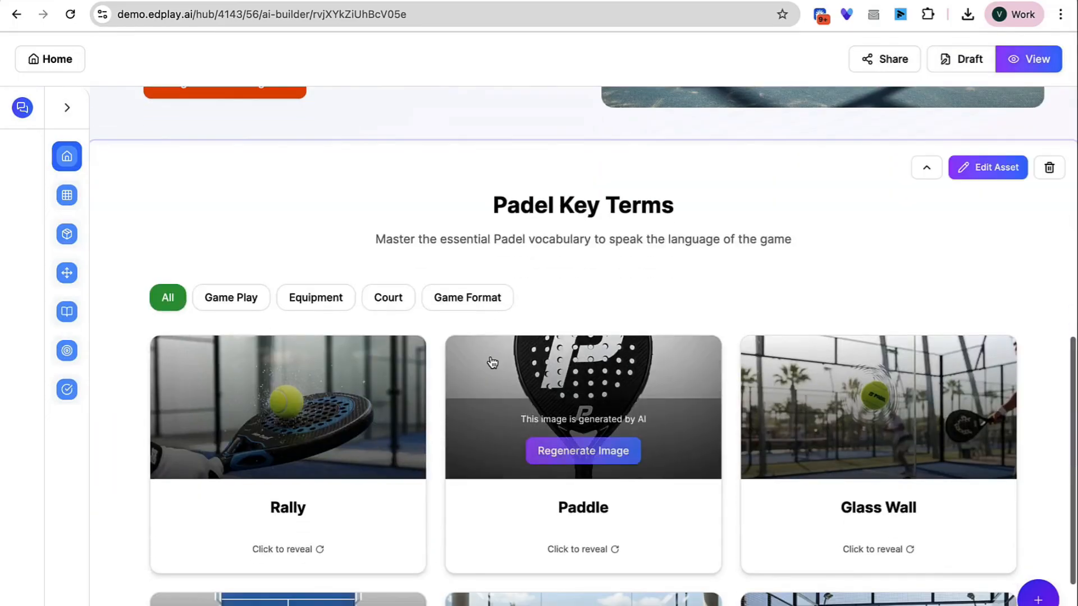
scroll(492, 362, down, 2)
click(298, 450)
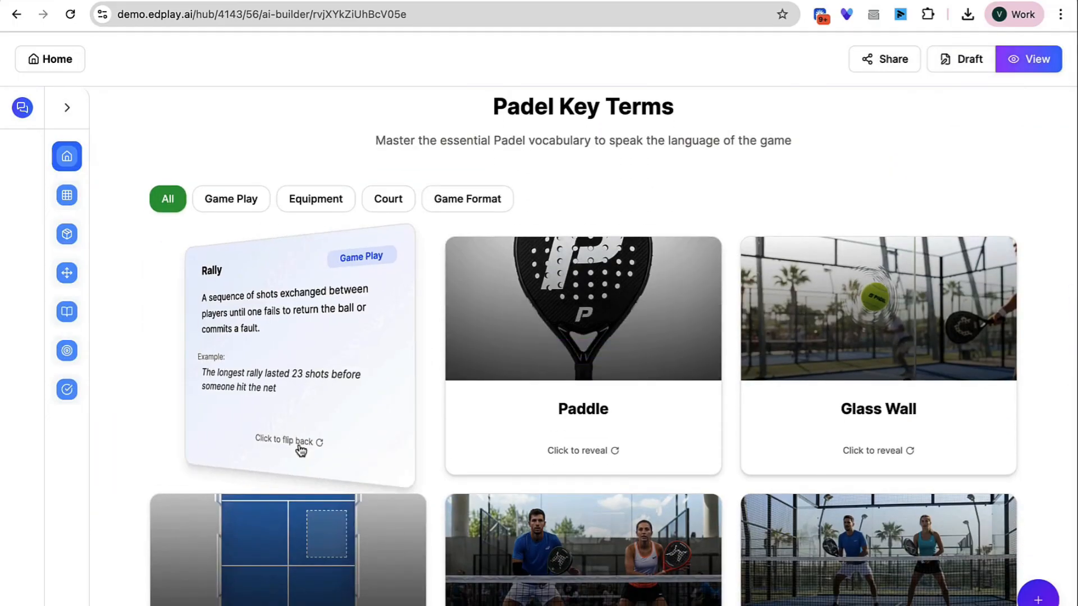
click(503, 427)
click(821, 428)
scroll(820, 428, down, 3)
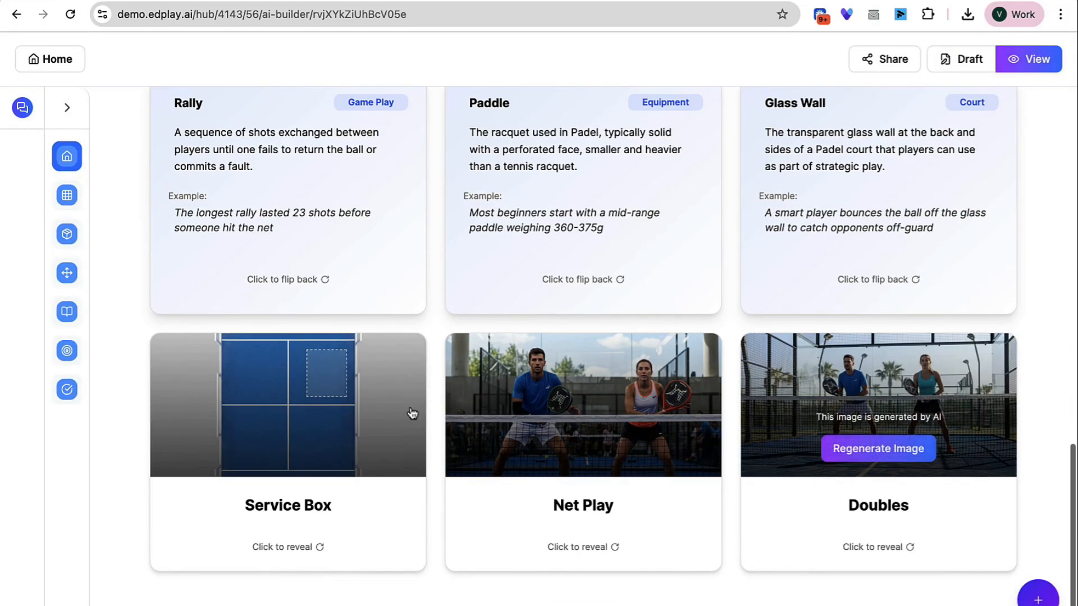
click(373, 518)
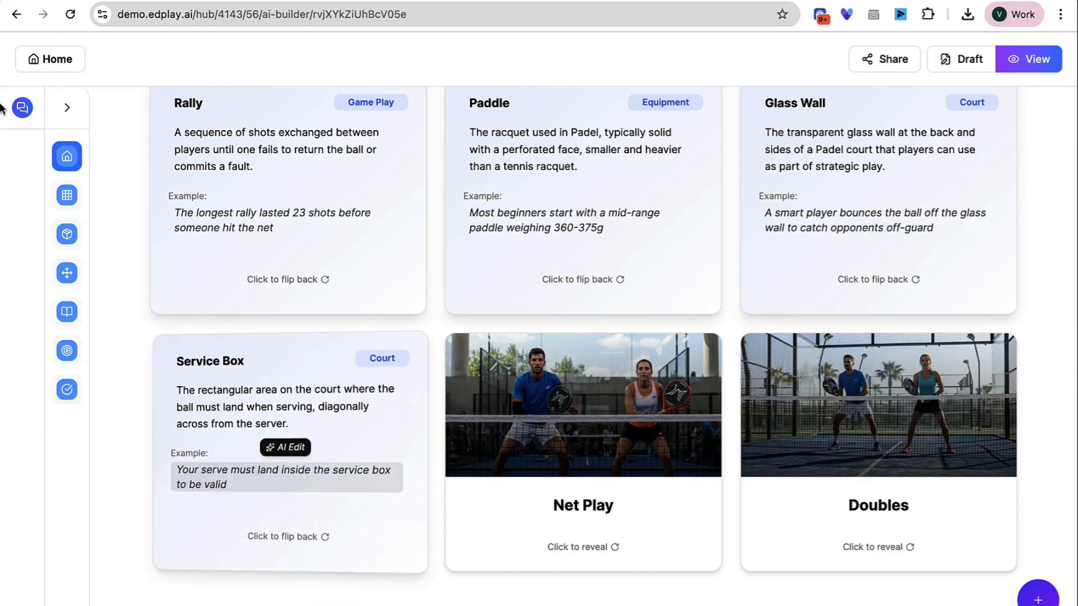
Reopen the "Fire Safety Essentials for Office Employees" course from My Courses and review the agent's course structure in the chat.
click(40, 60)
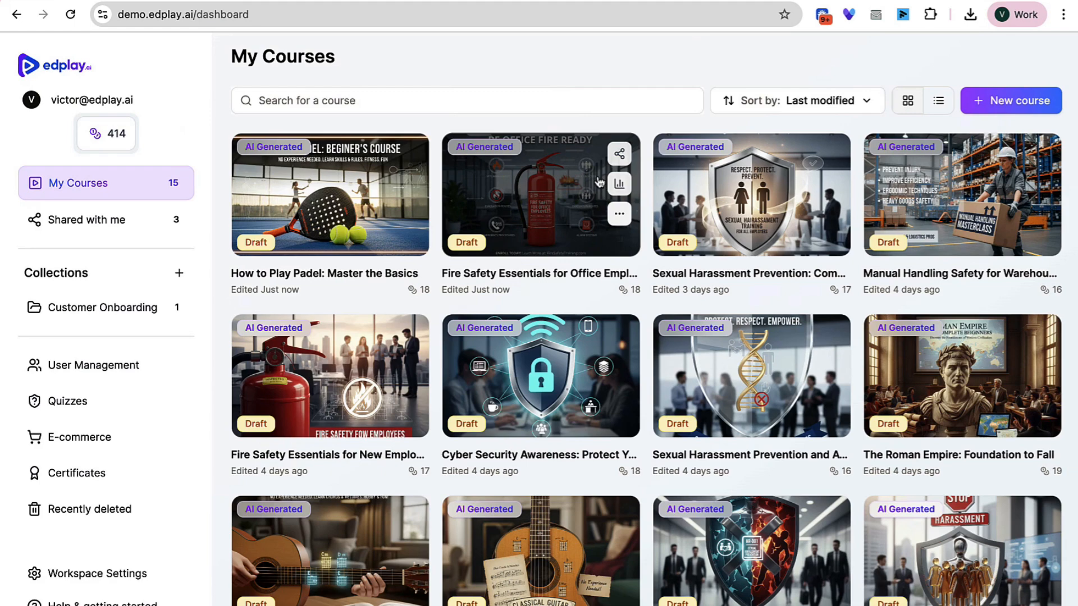
click(509, 199)
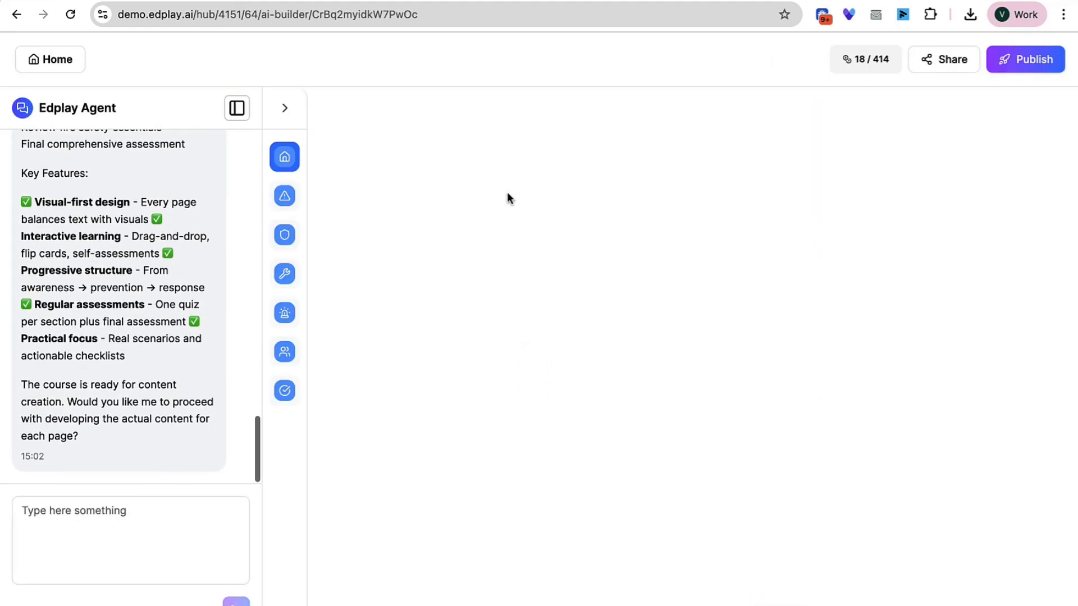
scroll(181, 267, up, 15)
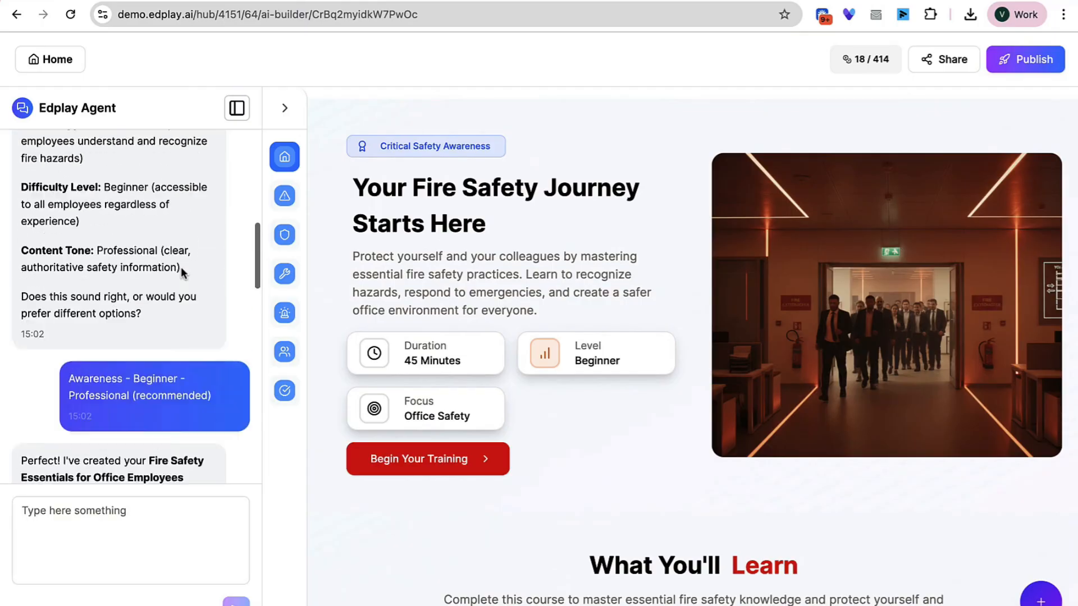
scroll(181, 267, down, 6)
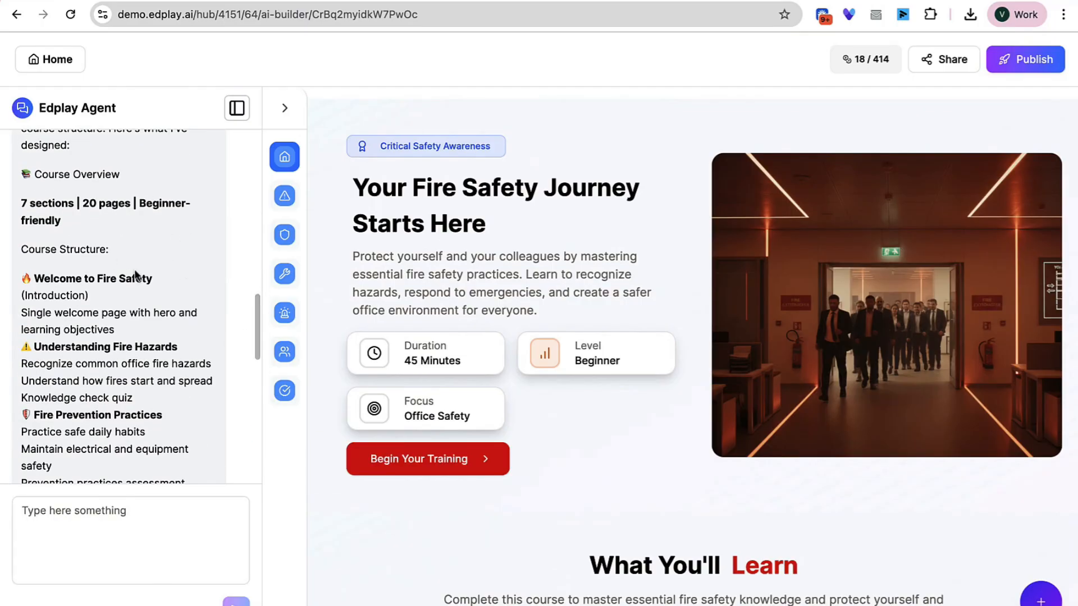
scroll(134, 274, up, 2)
scroll(118, 363, down, 4)
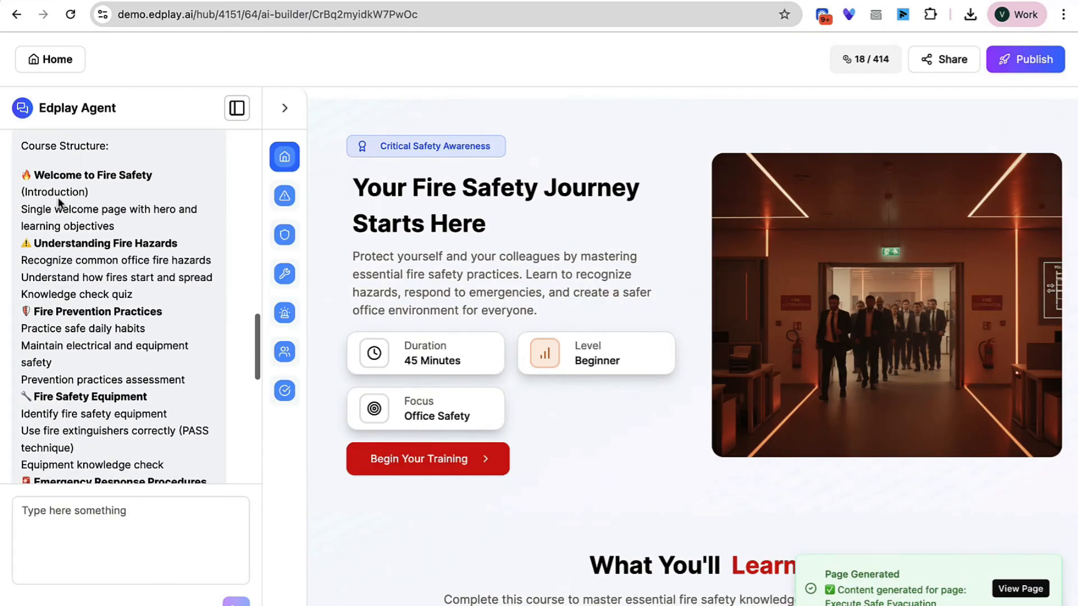
Review the remaining course structure and key features in the agent's chat, and the welcome page's What You'll Learn section.
scroll(133, 295, down, 9)
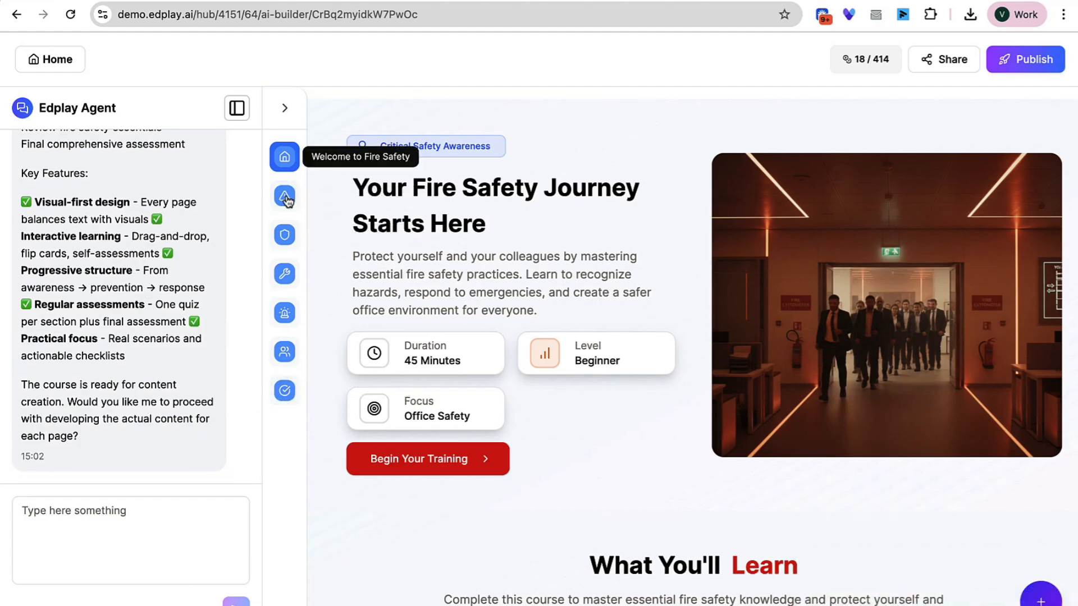
scroll(146, 238, up, 3)
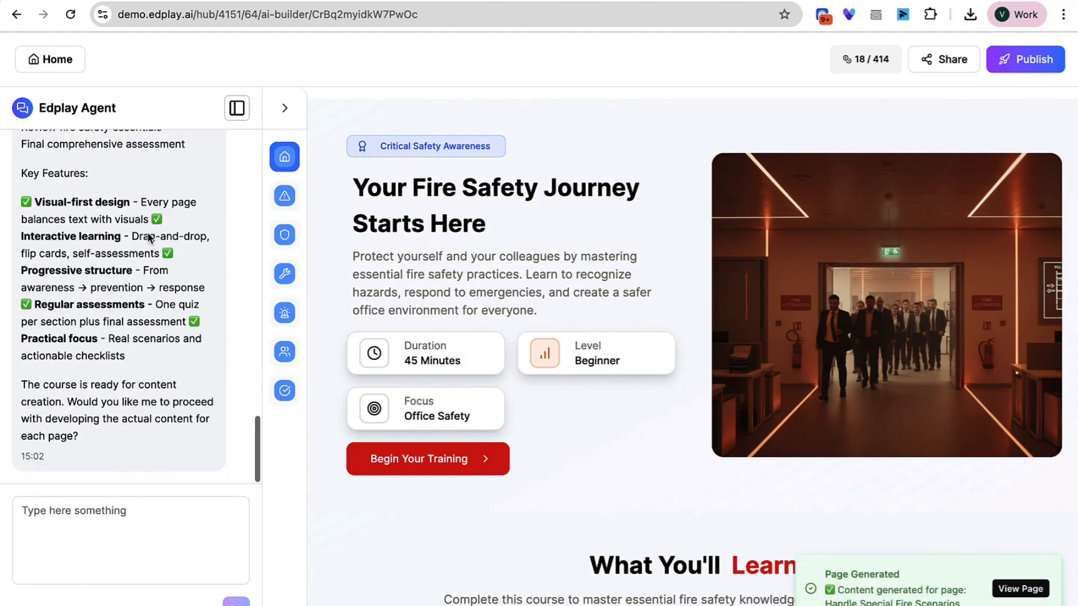
click(94, 531)
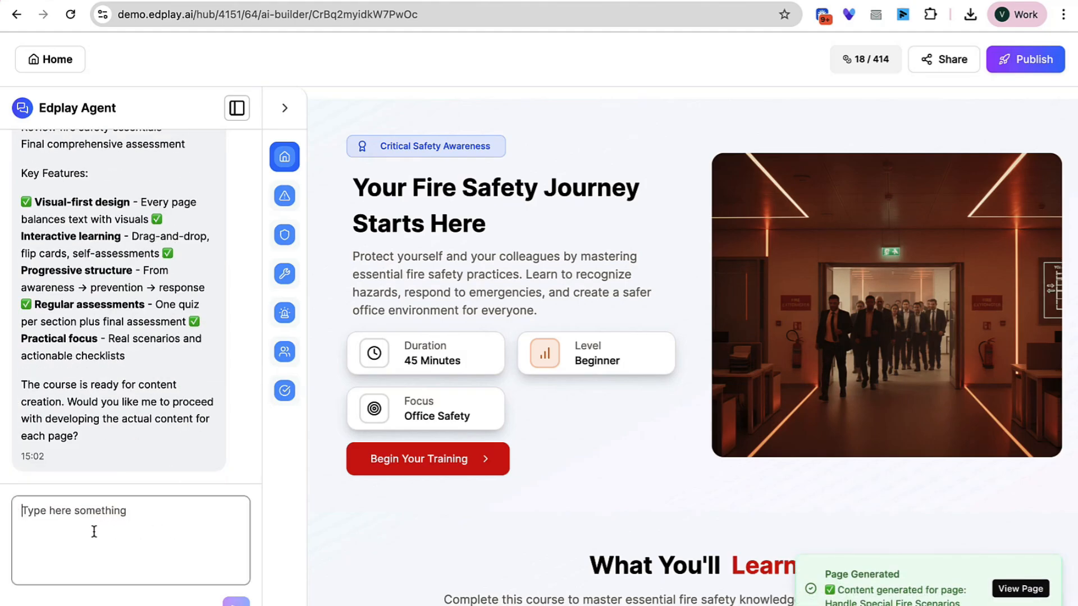
mouse_move(768, 295)
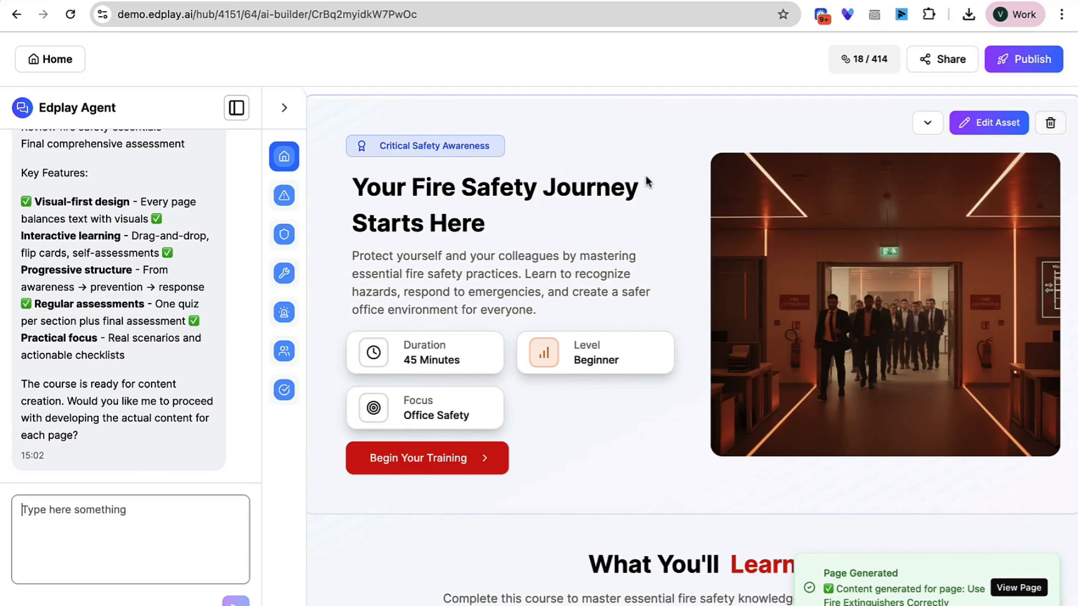
scroll(642, 174, down, 5)
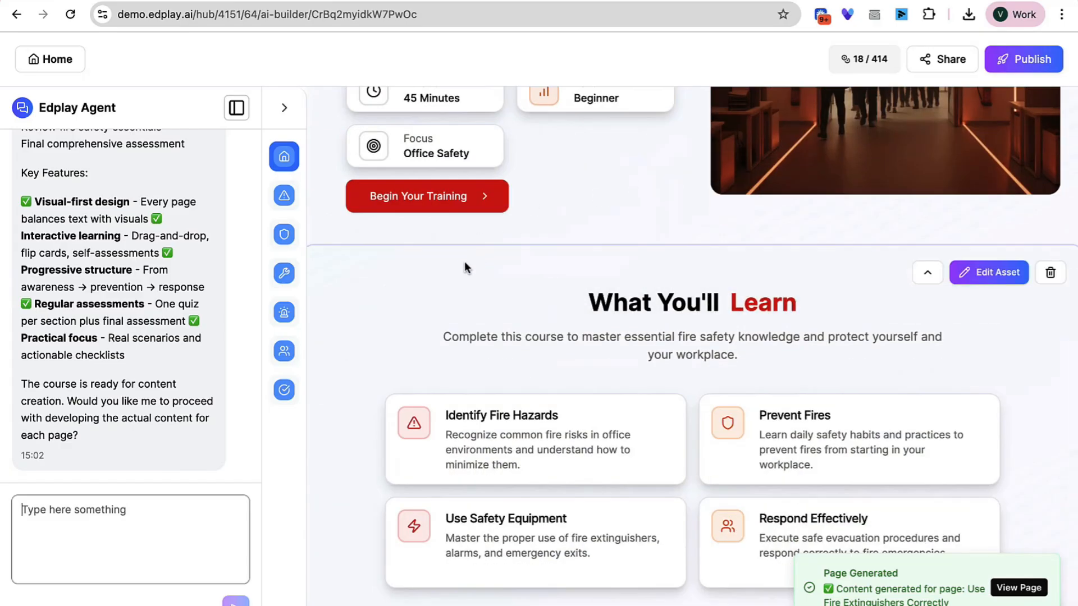
scroll(683, 274, up, 5)
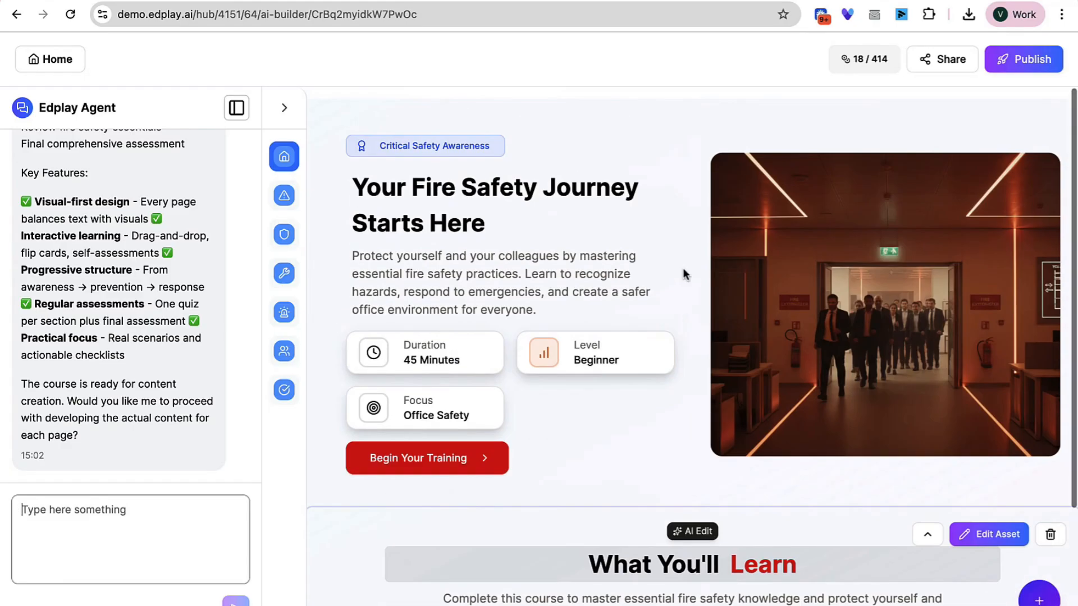
Translate the hero section's description paragraph to French with AI Edit and apply the generated text.
click(504, 231)
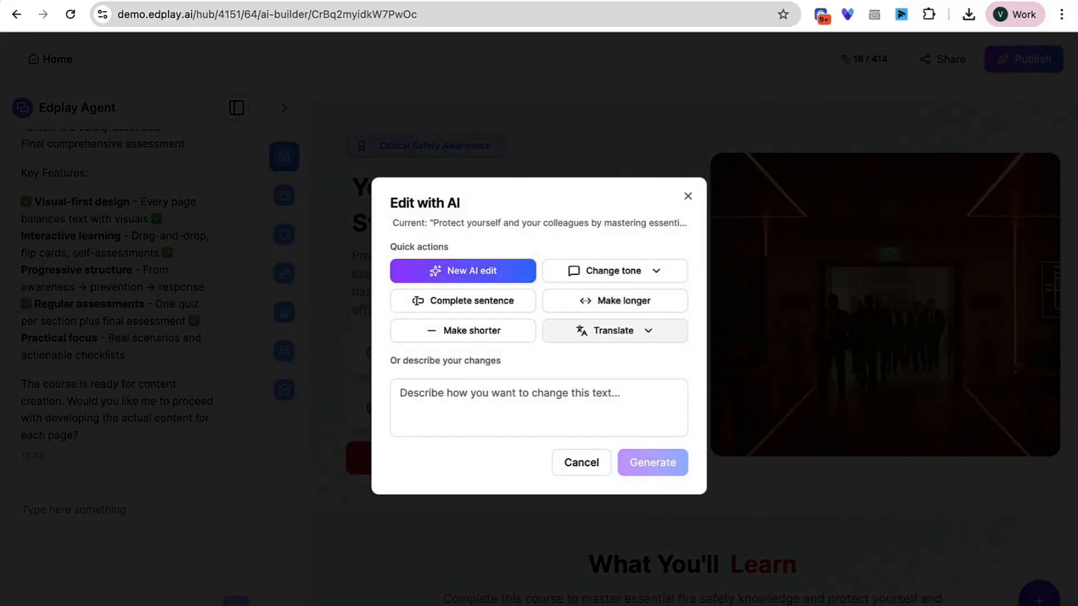
click(639, 331)
click(581, 392)
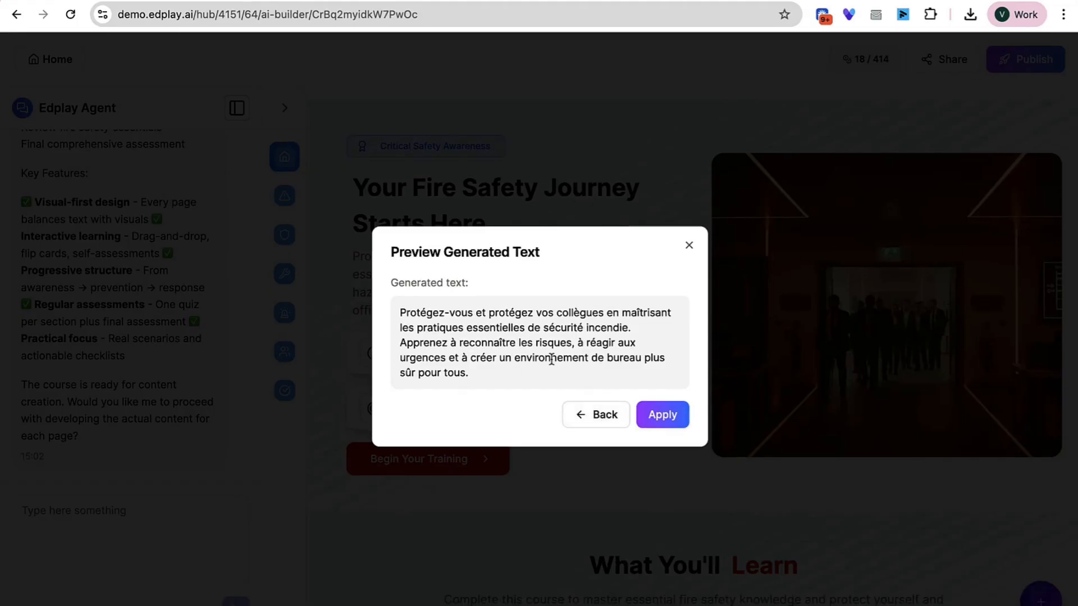
click(667, 420)
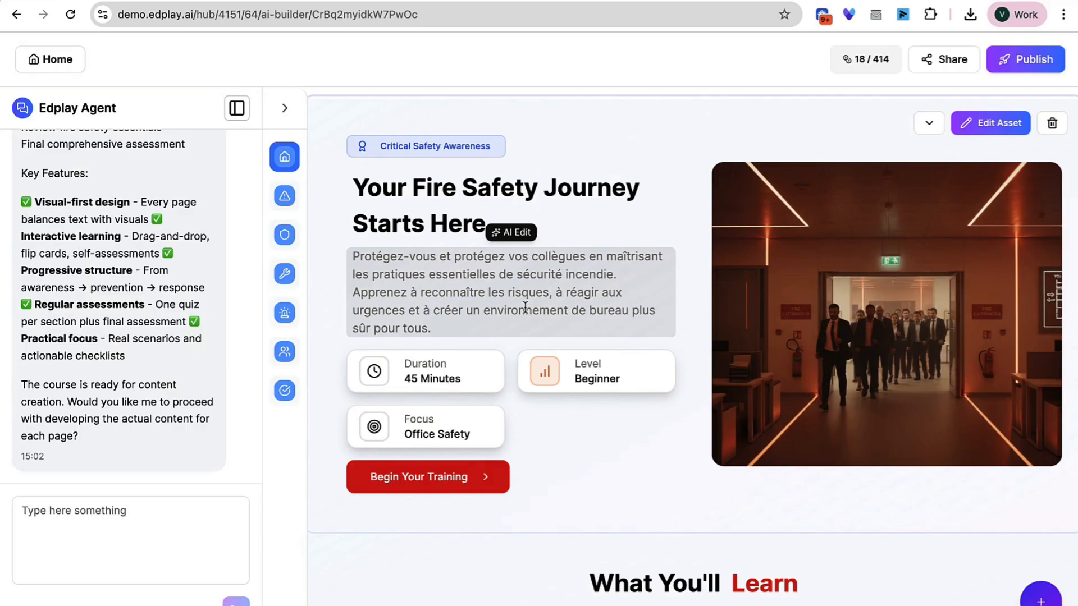
Translate the hero section's description paragraph to German with AI Edit and apply the generated text.
triple_click(499, 285)
click(511, 233)
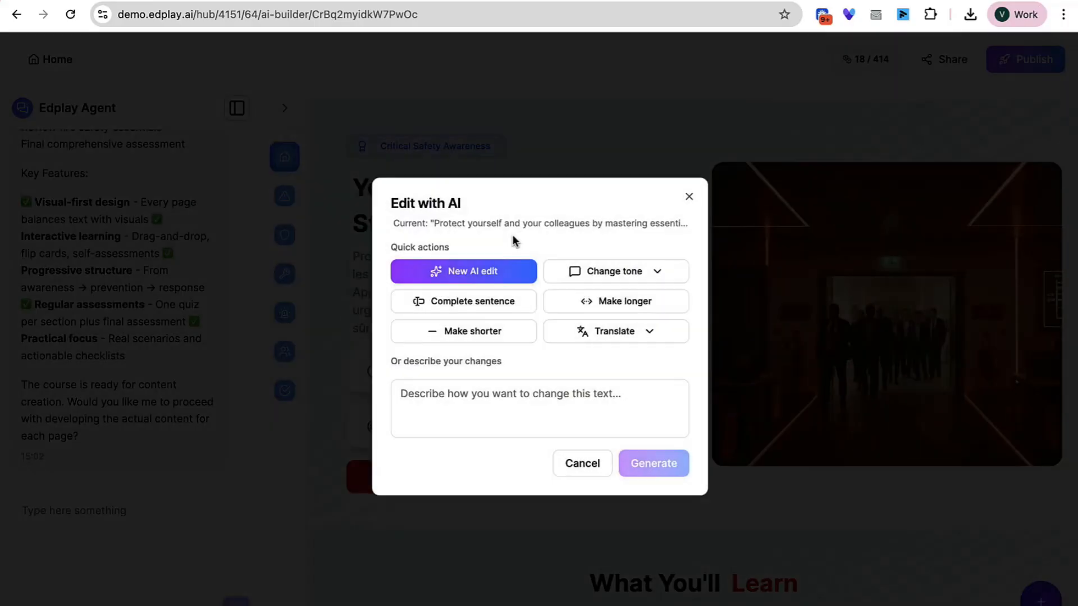
click(614, 332)
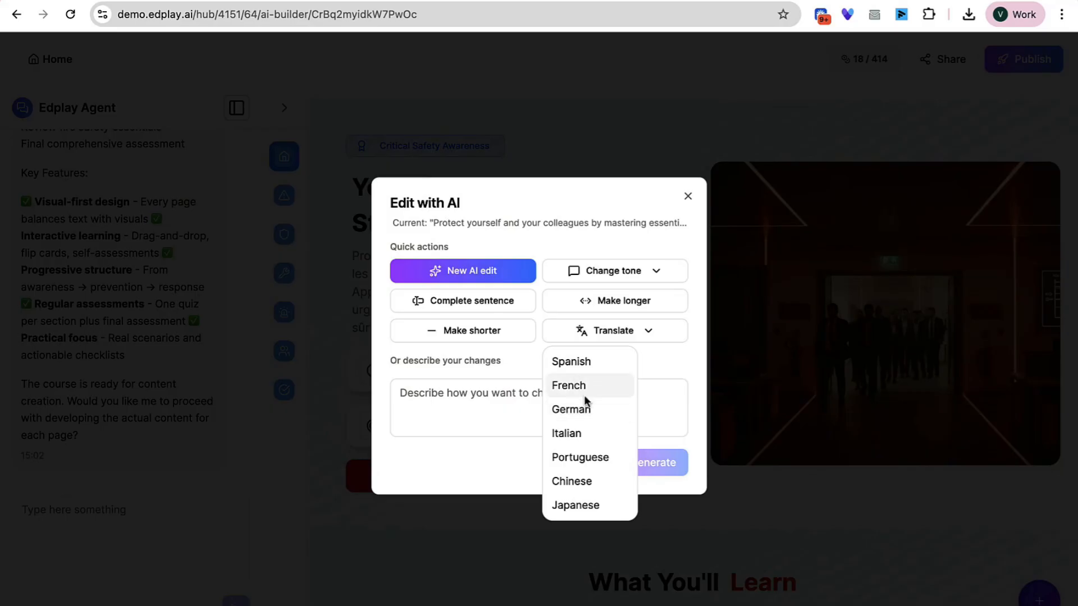
click(586, 411)
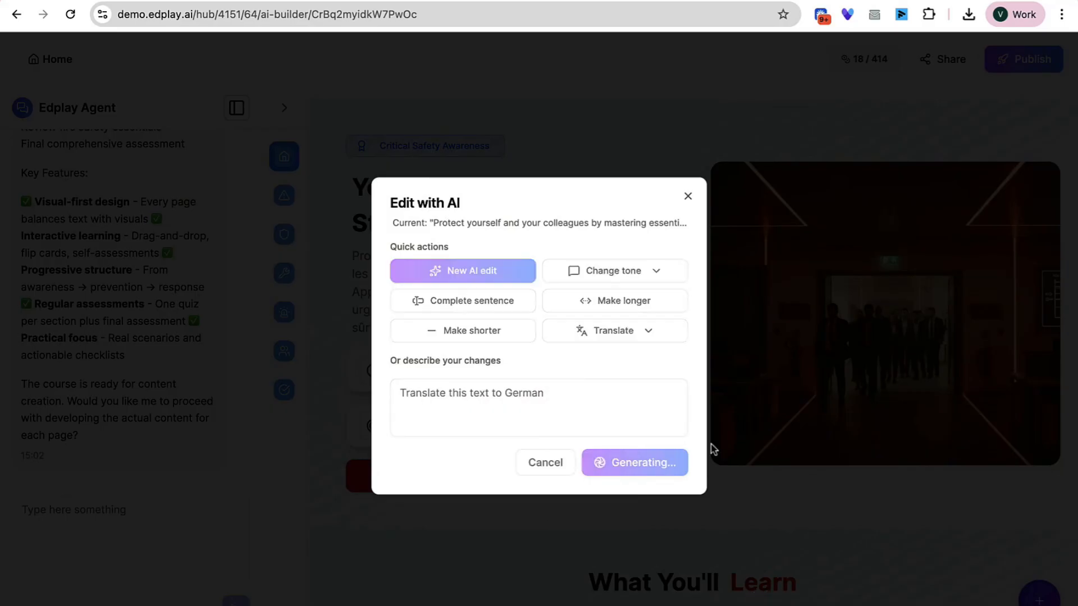
click(679, 420)
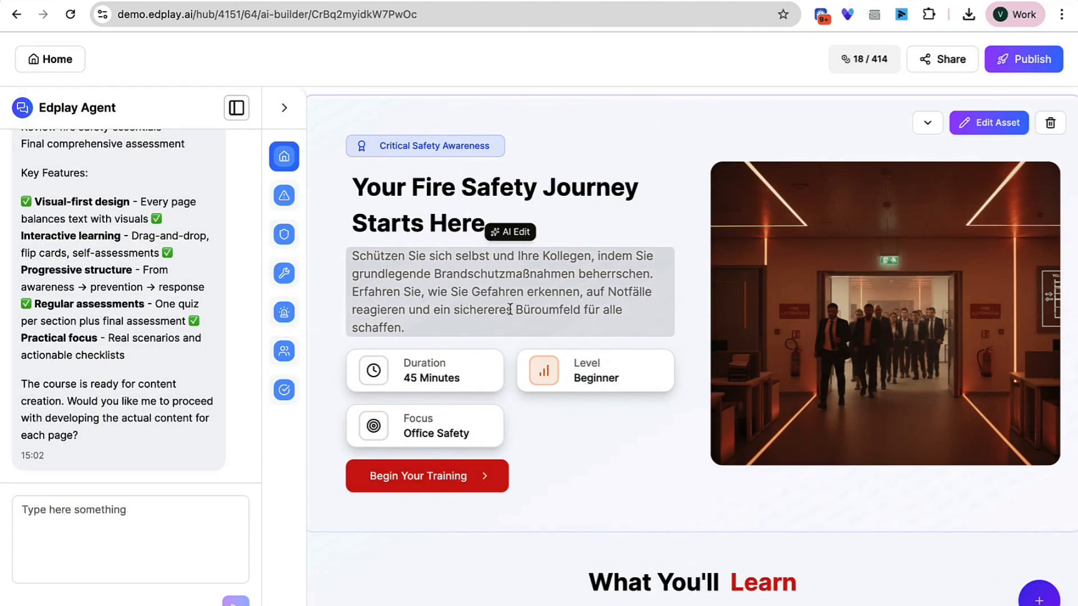
Open the first page of the fire hazards section, collapse the agent chat, and view the Common Office Fire Hazards cards.
scroll(509, 309, down, 5)
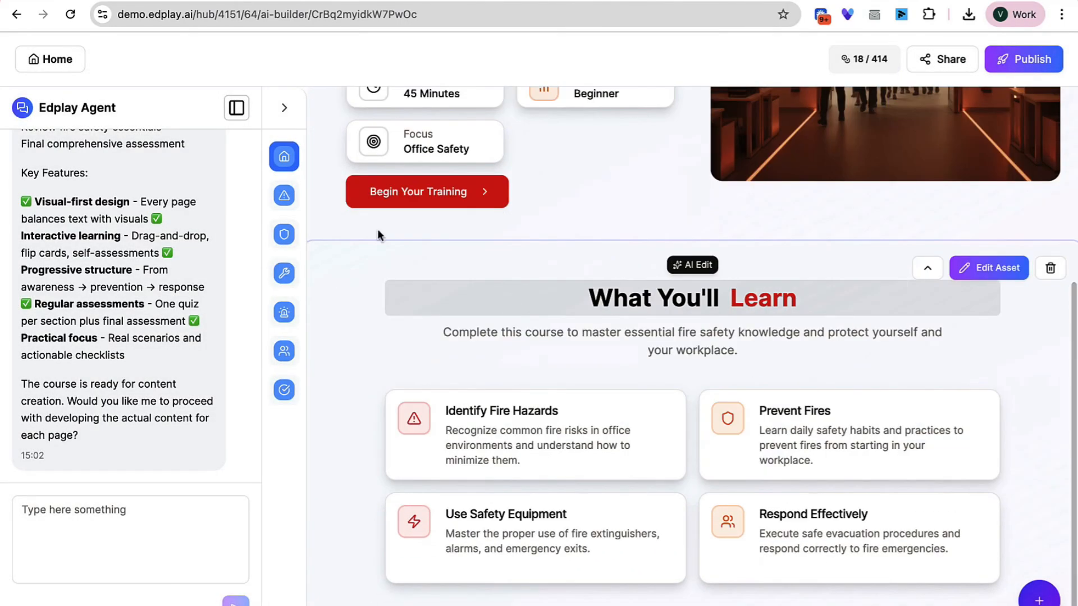
click(286, 196)
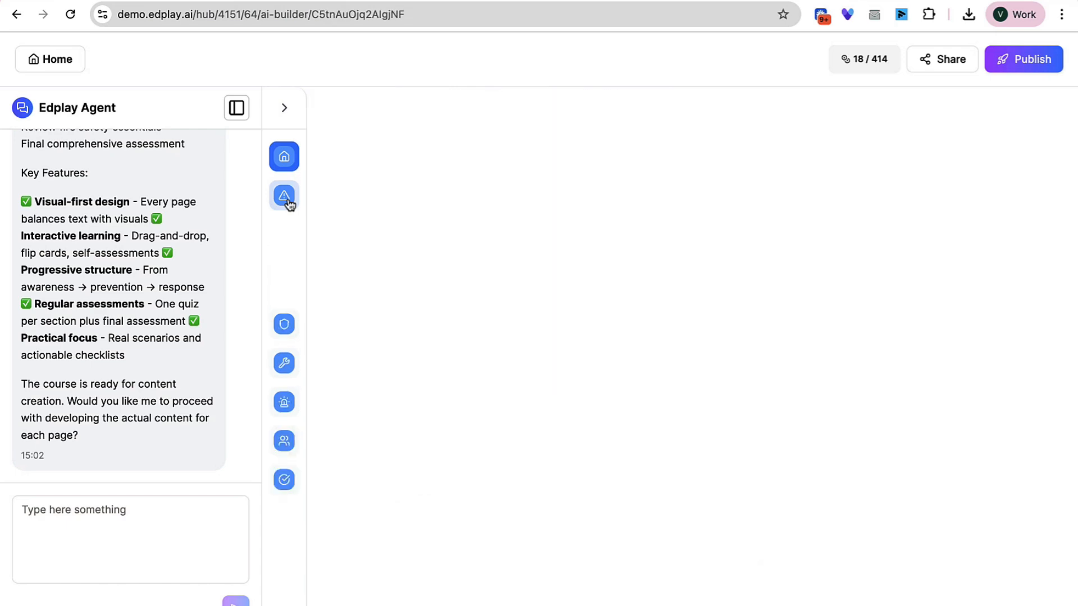
click(236, 107)
scroll(221, 329, down, 6)
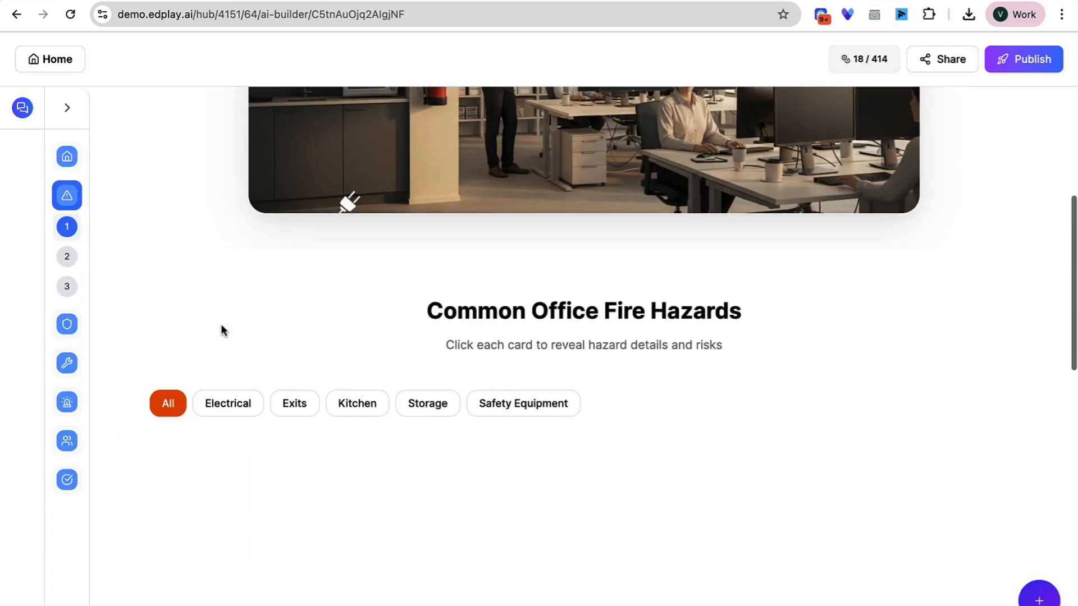
scroll(221, 329, down, 5)
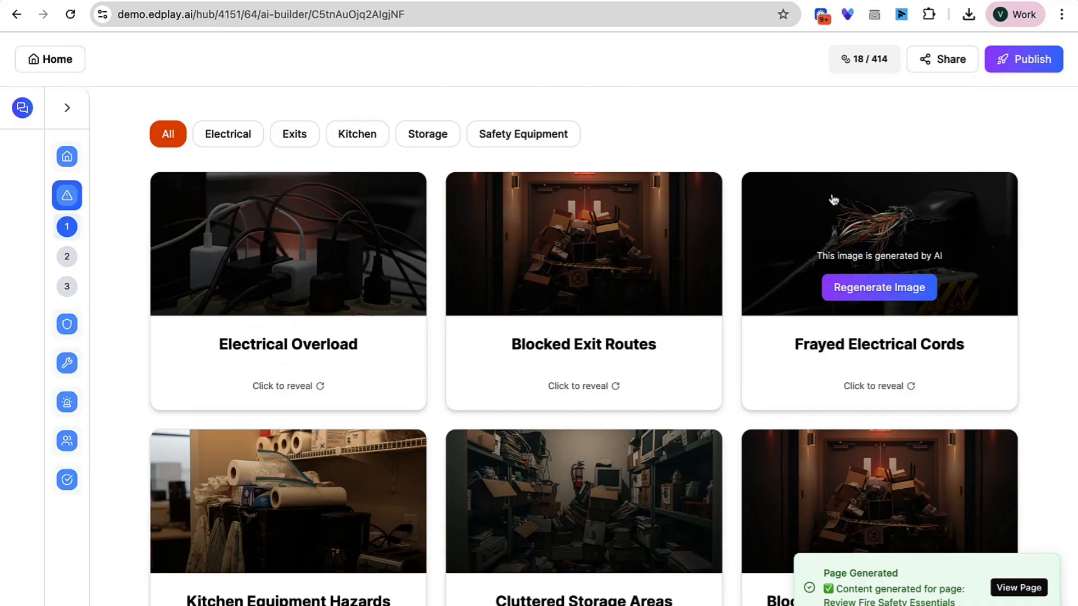
Open the section's second page, The Fire Triangle Explained, and advance the fire development slideshow to the Flashover stage.
click(67, 262)
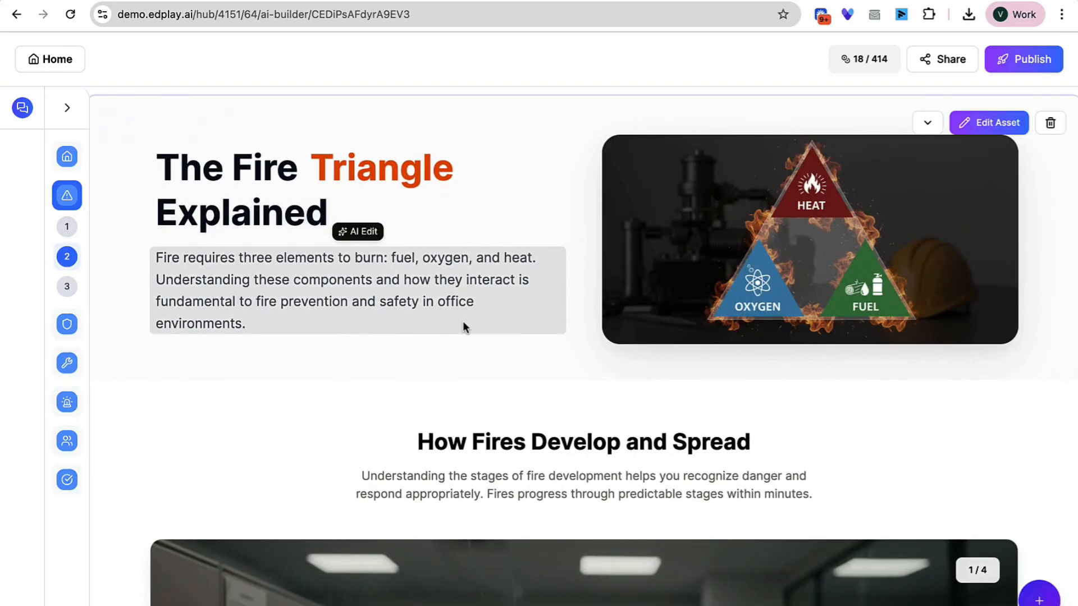
scroll(380, 368, down, 8)
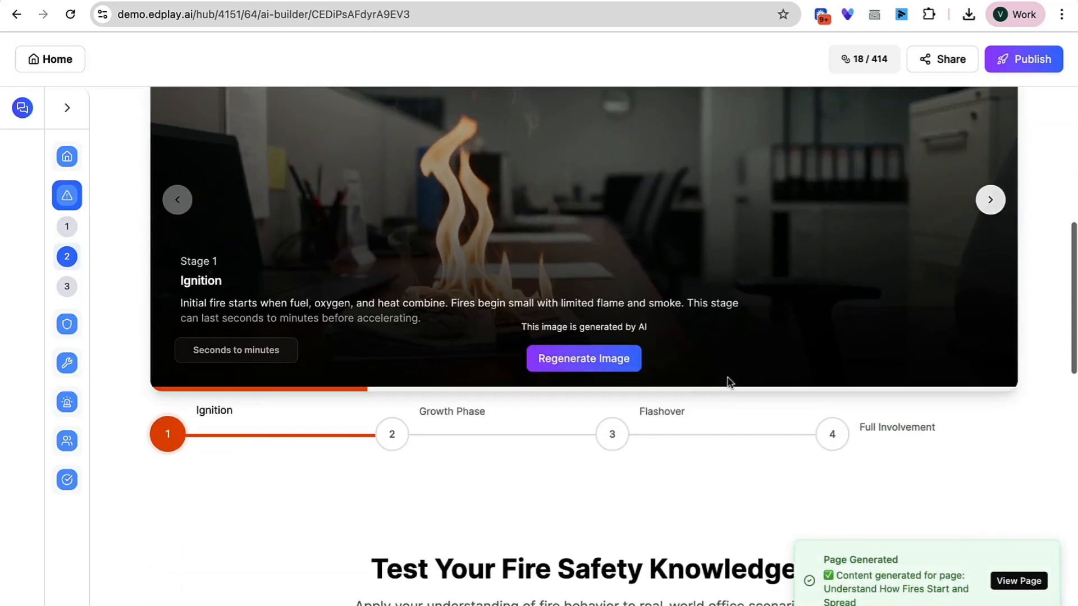
scroll(728, 382, up, 2)
click(392, 522)
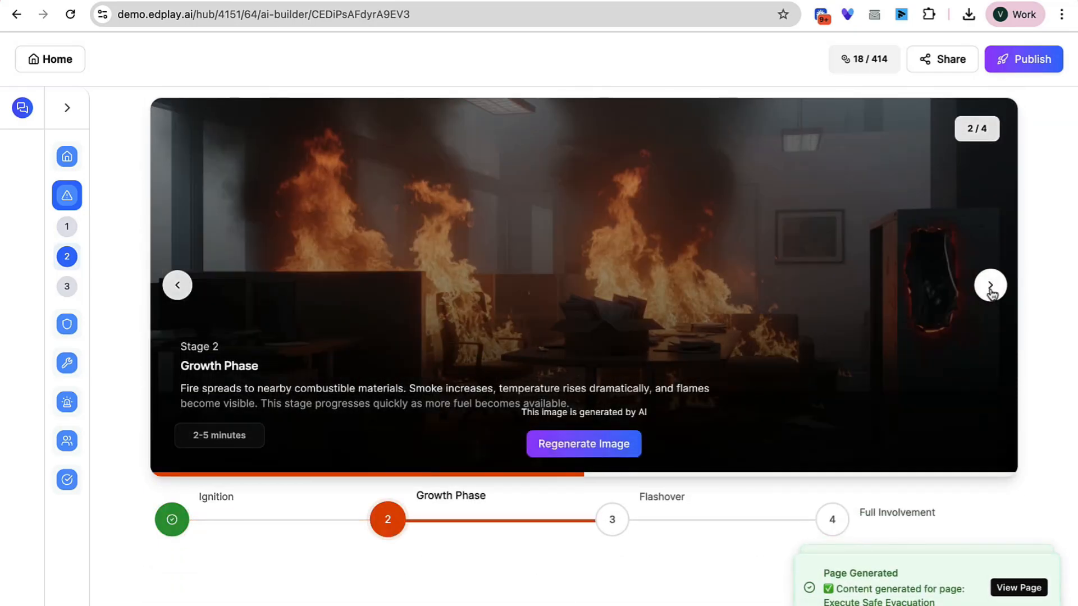
click(991, 286)
Reveal the recommended response for the Electrical Fire Response scenario and select its scenario and answer texts.
scroll(661, 441, down, 5)
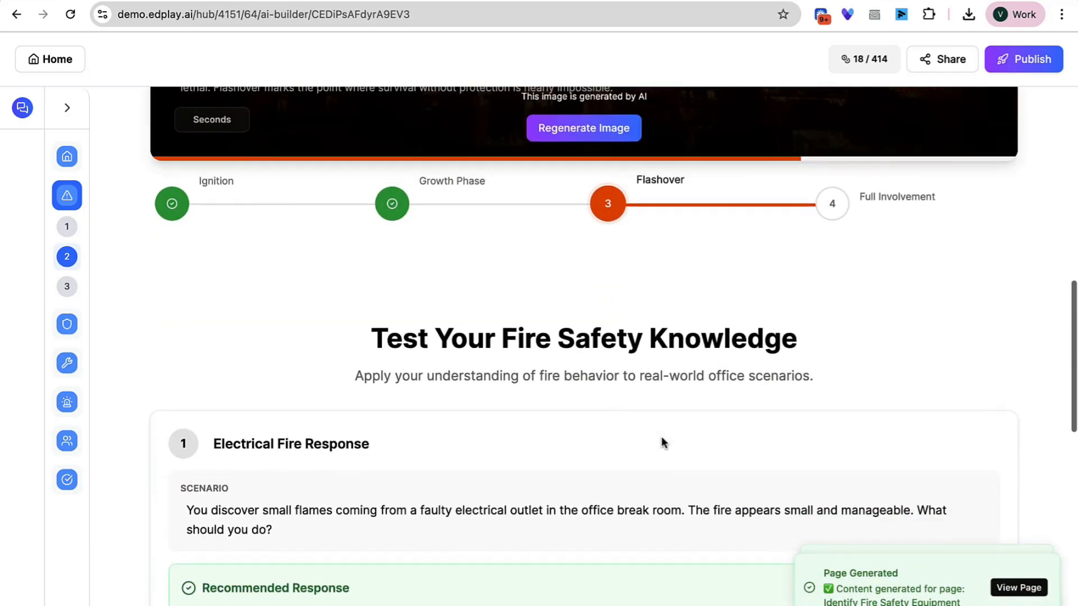
scroll(661, 436, down, 4)
scroll(662, 436, up, 1)
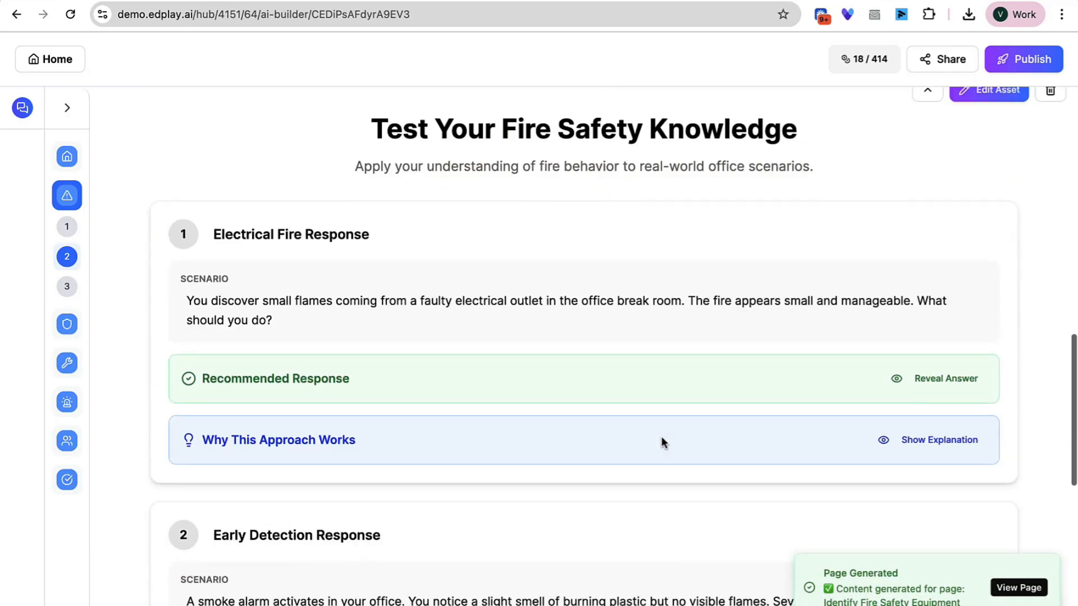
click(431, 302)
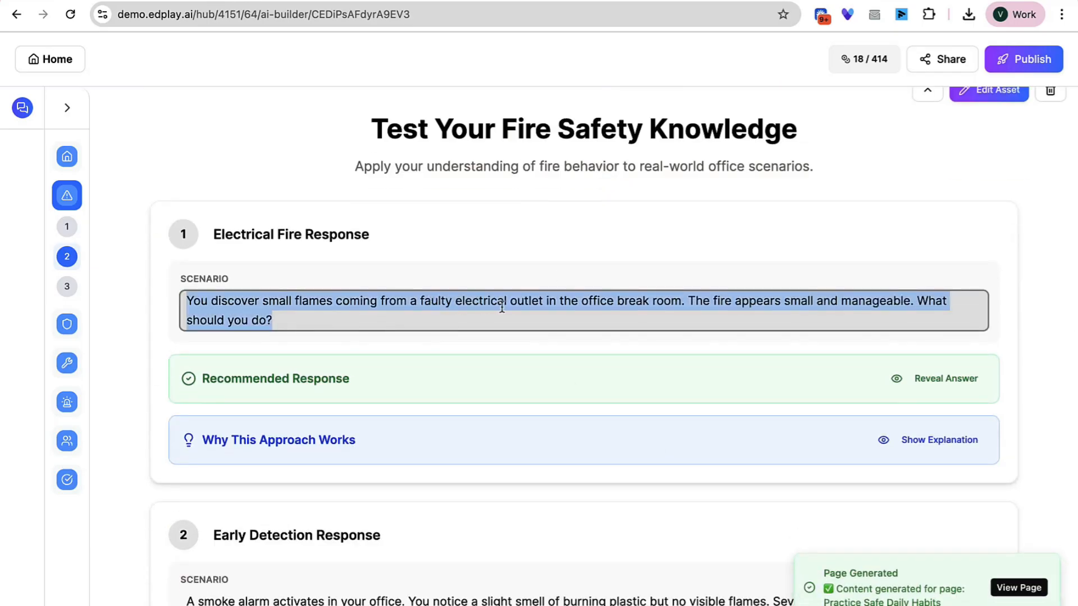
click(951, 386)
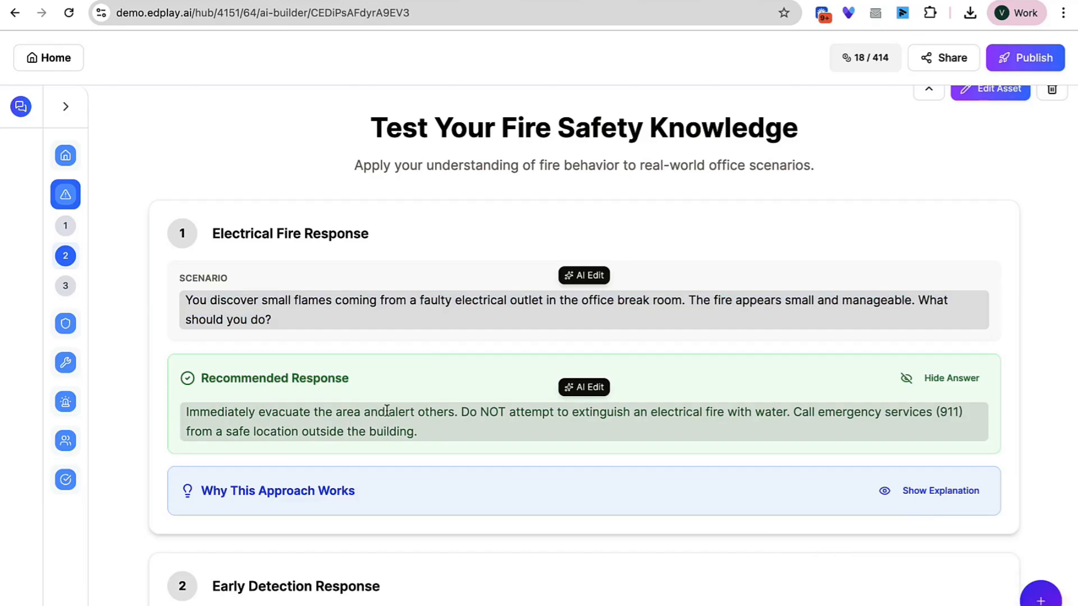
click(387, 411)
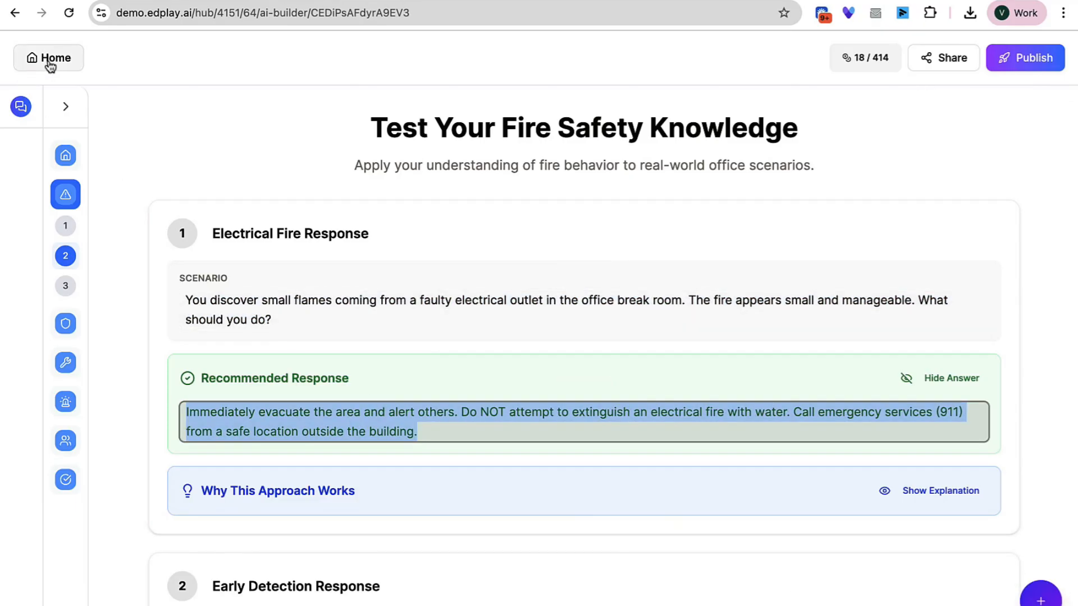
View the section's Fire Hazards Knowledge Check page, and open "Comprehensive Fire Safety Assessment for Office Environments" for editing from the quiz library.
click(65, 286)
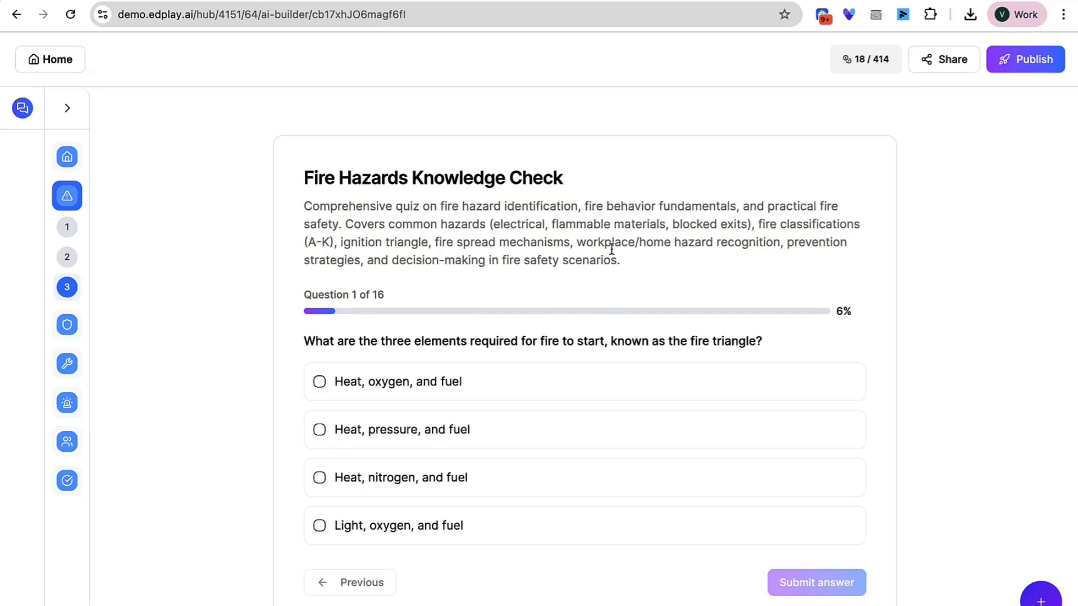
click(57, 60)
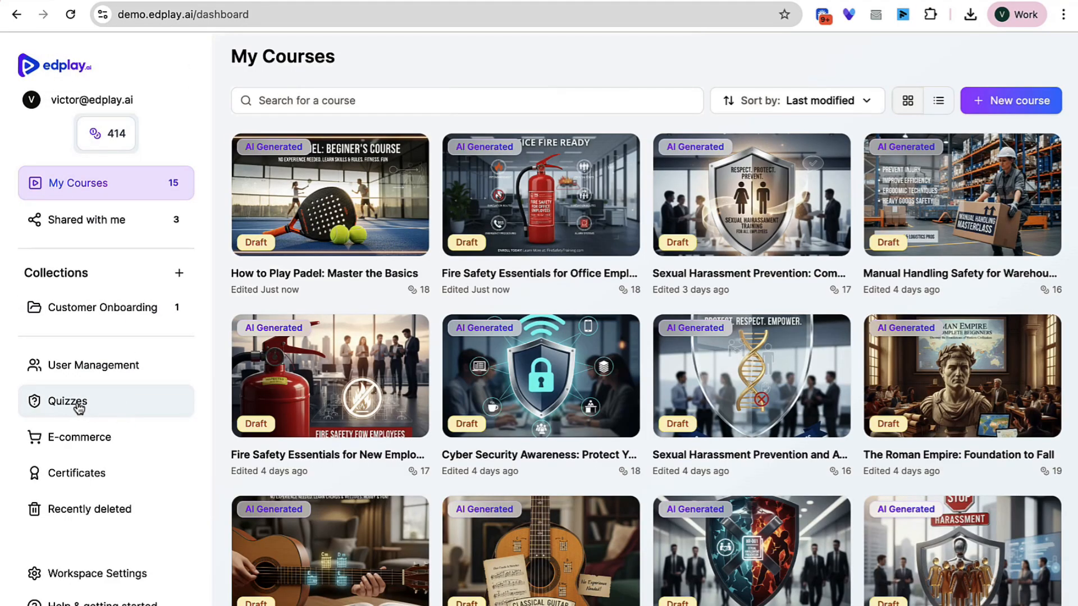
click(80, 406)
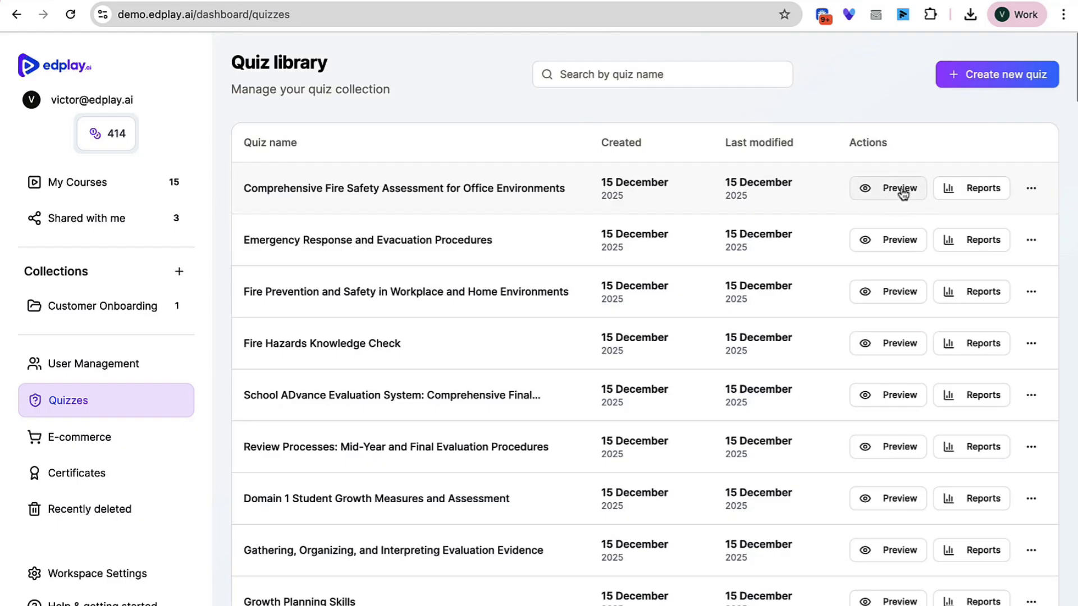
click(1030, 190)
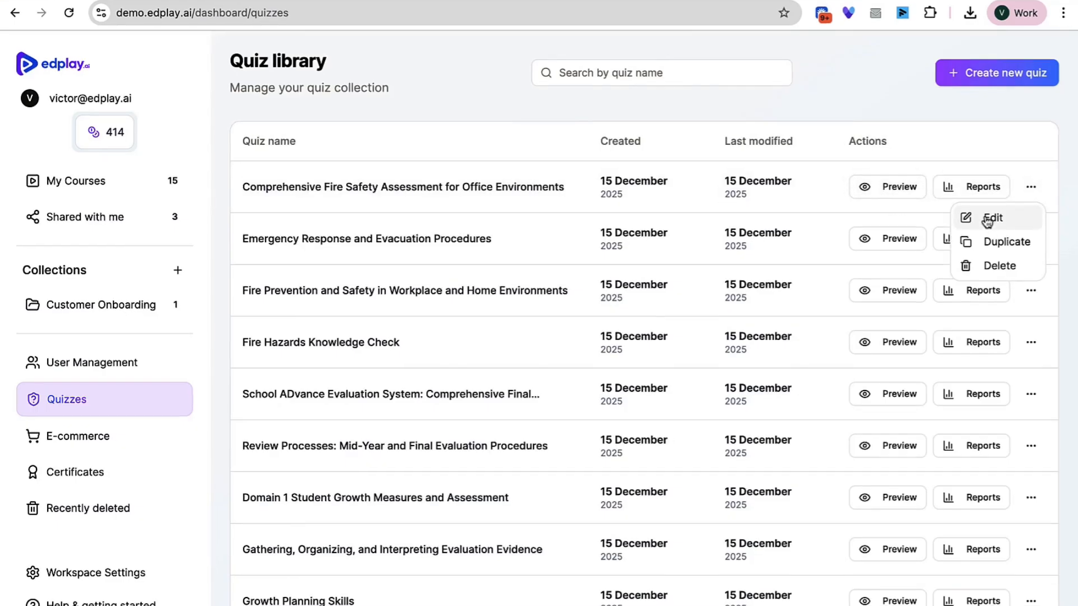
click(989, 220)
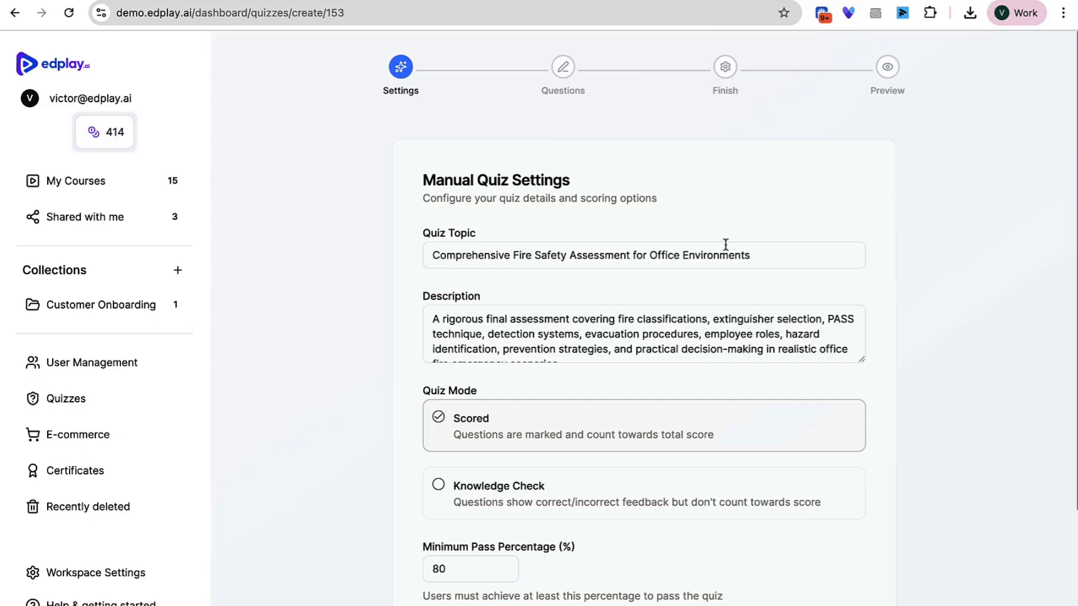
Switch the quiz mode to Knowledge Check and back to Scored, and review the pass percentage and attempts settings.
scroll(725, 245, down, 3)
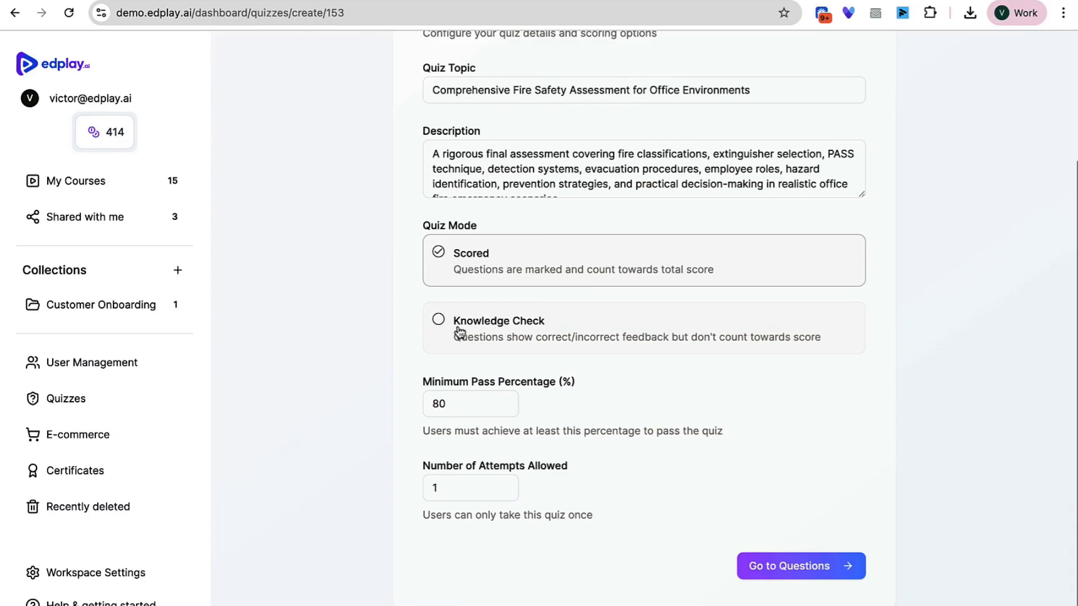
click(497, 325)
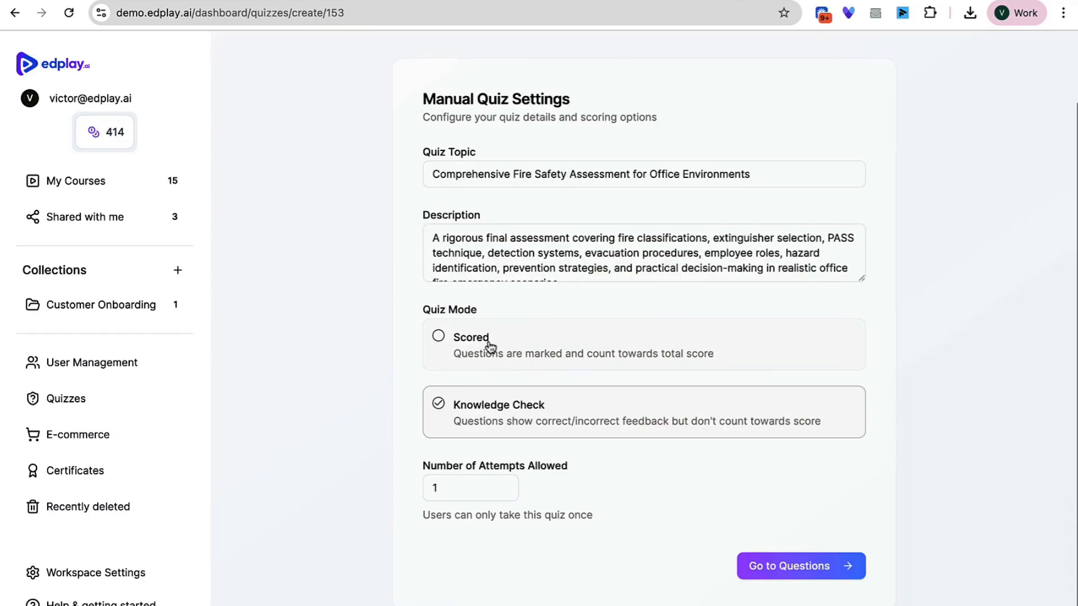
click(464, 358)
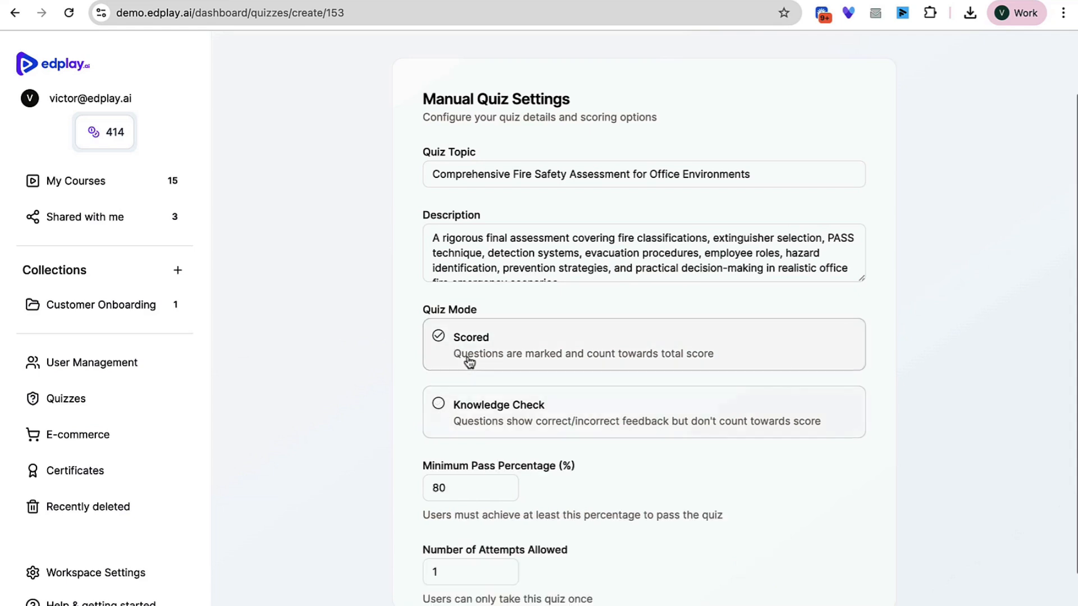
scroll(527, 477, down, 2)
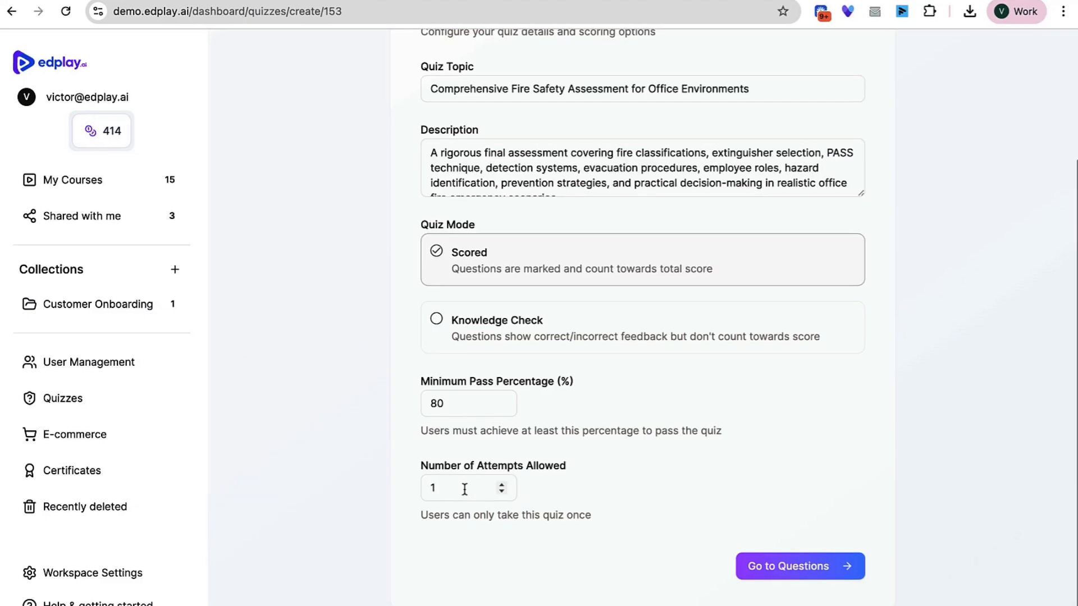
scroll(633, 459, up, 3)
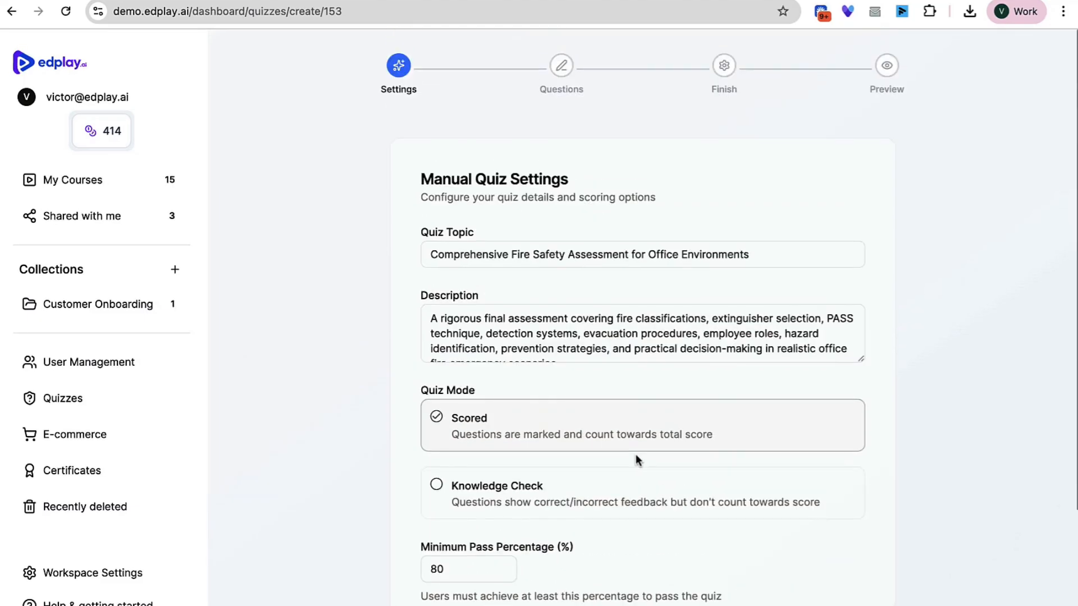
Open the quiz's questions and check which question types are available for question 1, keeping Single choice.
scroll(633, 459, down, 3)
click(768, 568)
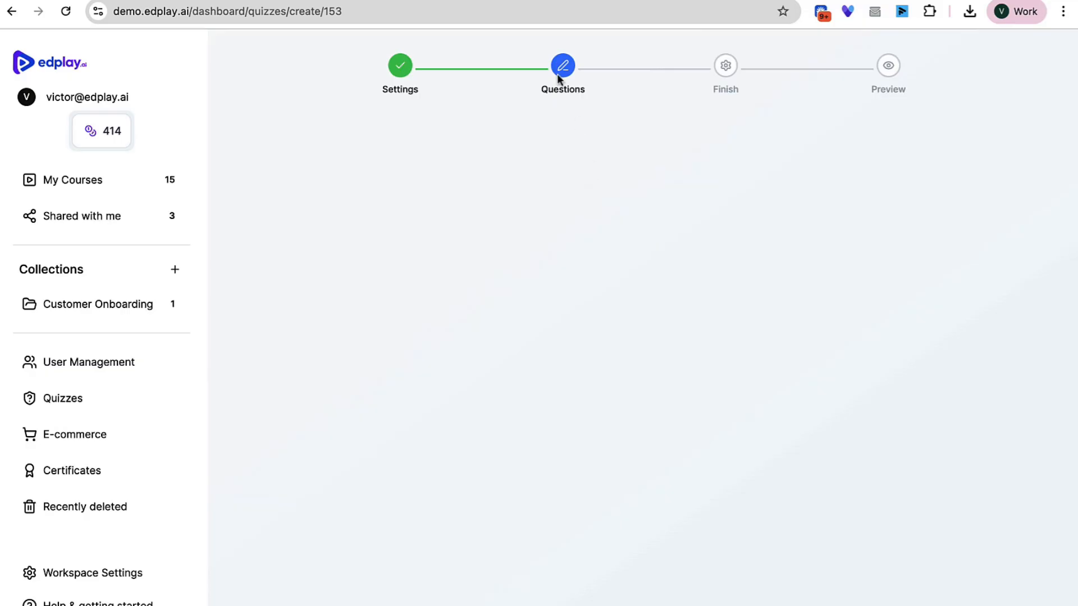
scroll(727, 388, down, 3)
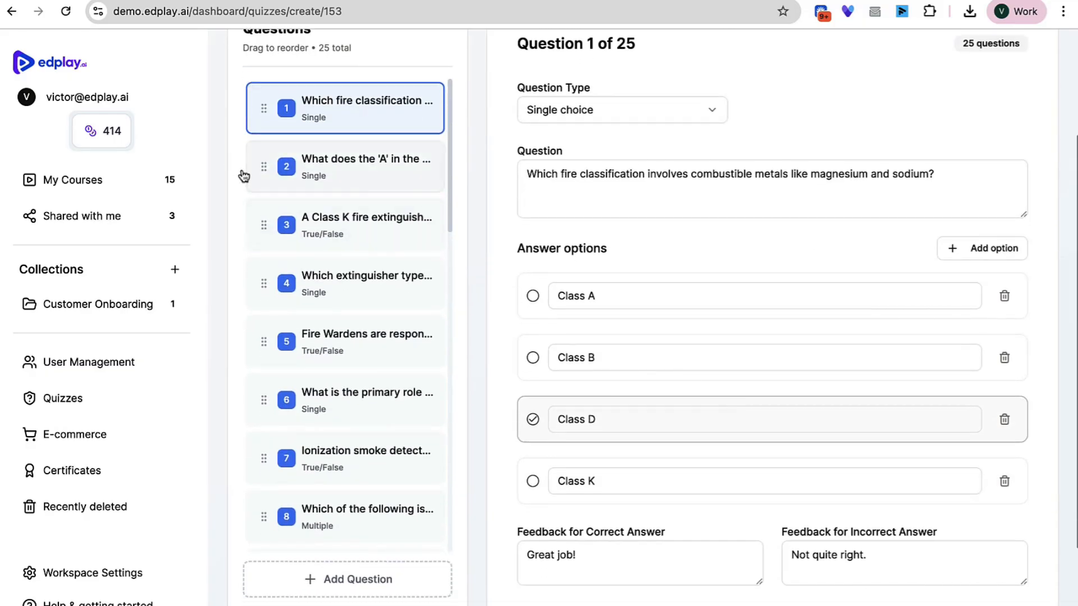
mouse_move(272, 177)
mouse_down()
mouse_move(260, 173)
mouse_move(260, 101)
mouse_move(265, 169)
mouse_up()
scroll(813, 298, up, 2)
click(710, 180)
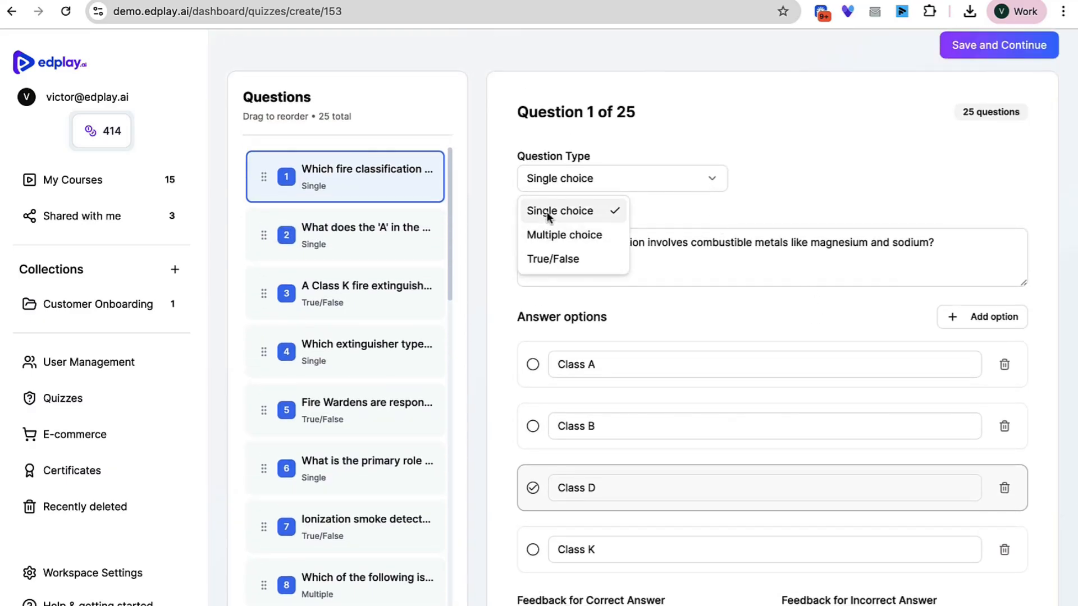
click(784, 167)
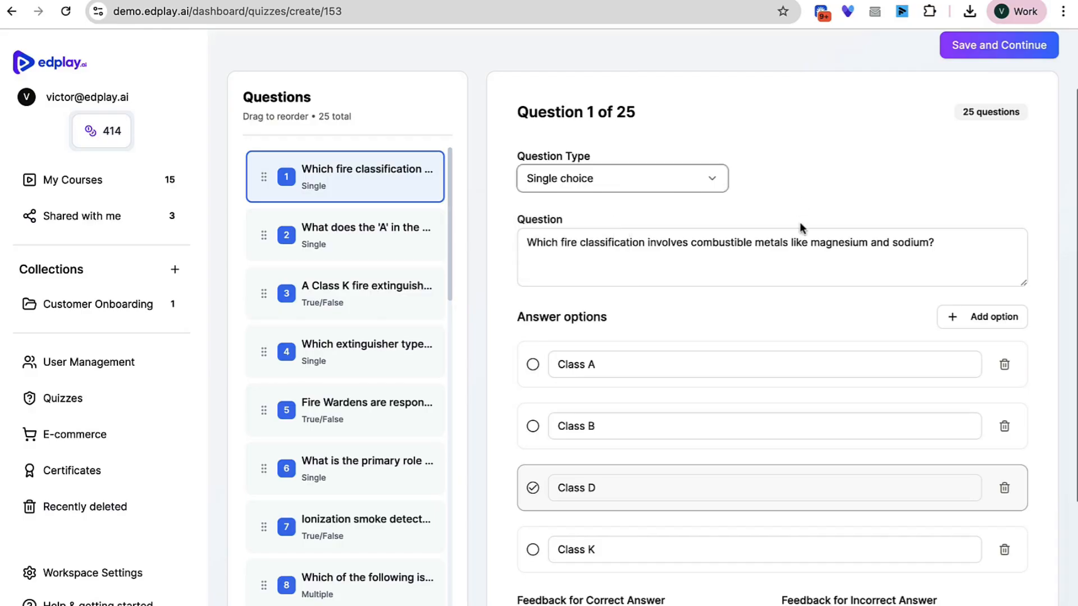
Review question 1's answer options, feedback texts and time limit, and advance to question 2.
scroll(801, 225, down, 3)
click(775, 75)
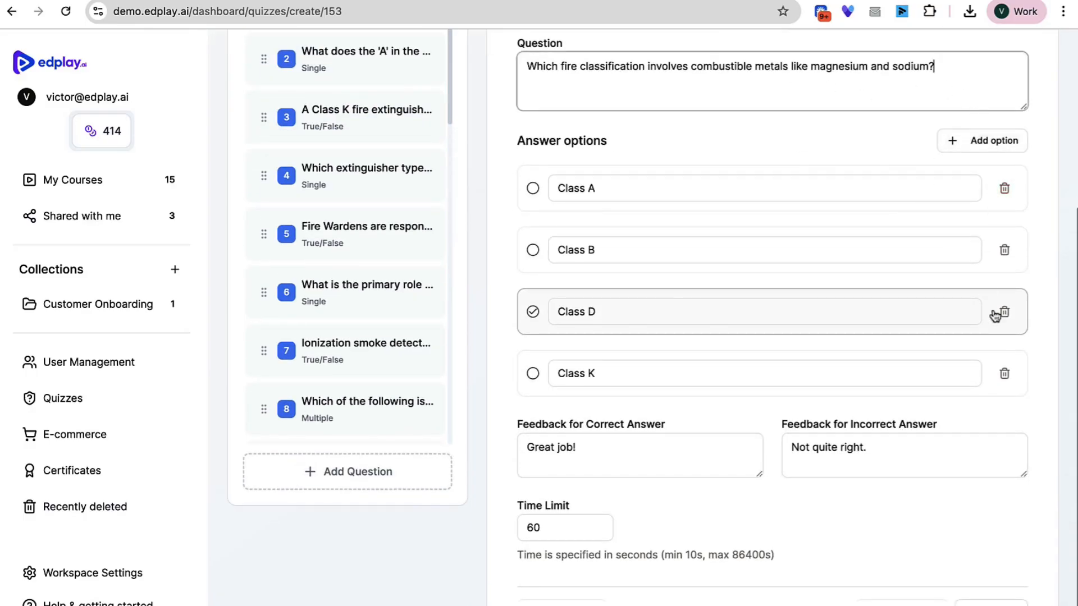
scroll(833, 345, down, 1)
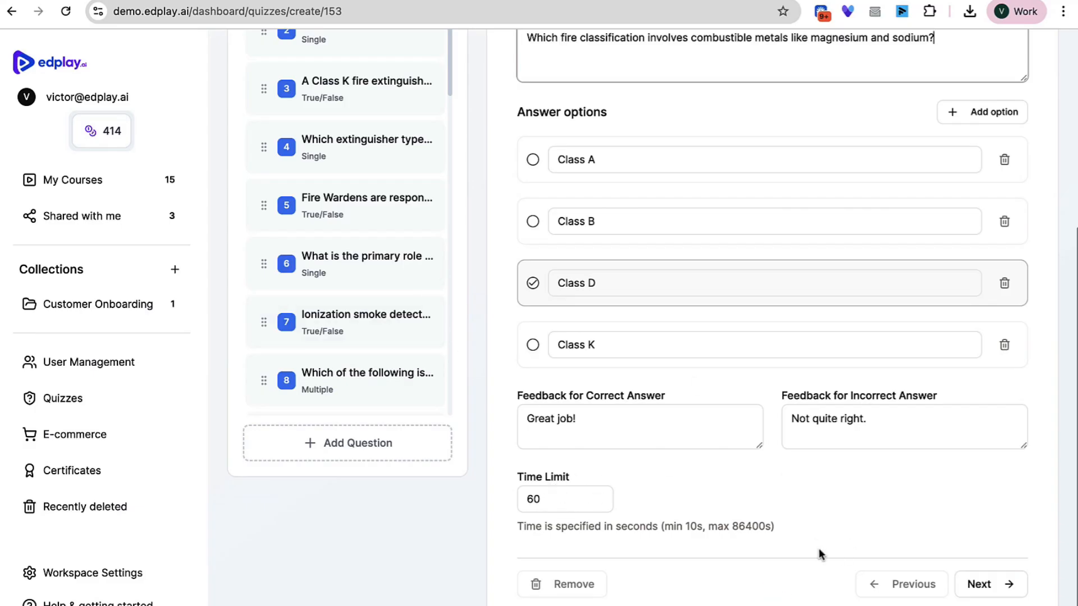
click(979, 583)
Save the quiz questions and open the live preview of the quiz player.
scroll(857, 329, up, 5)
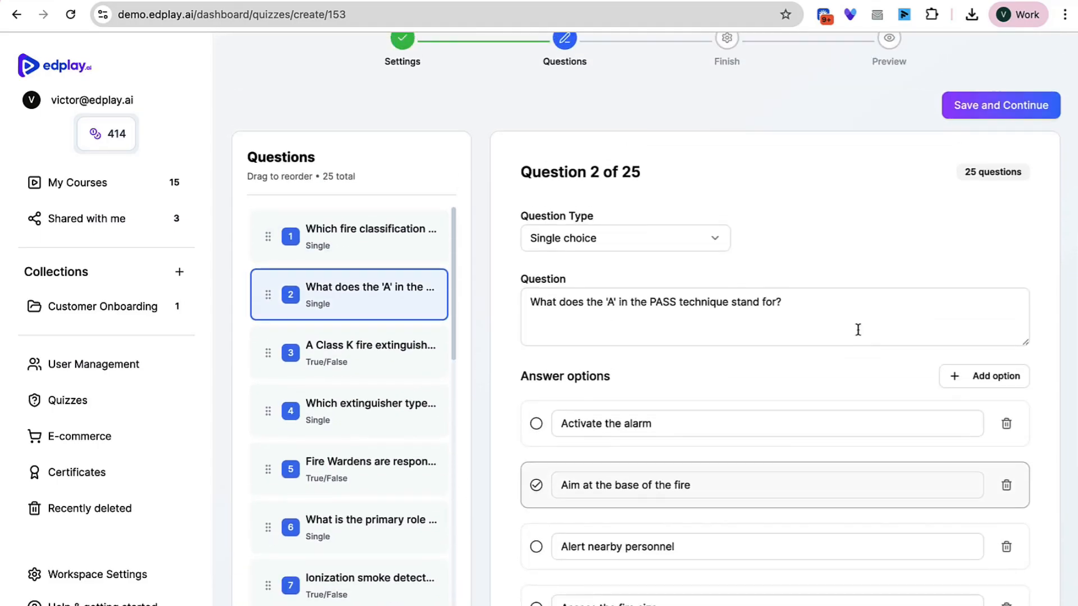
scroll(857, 329, up, 1)
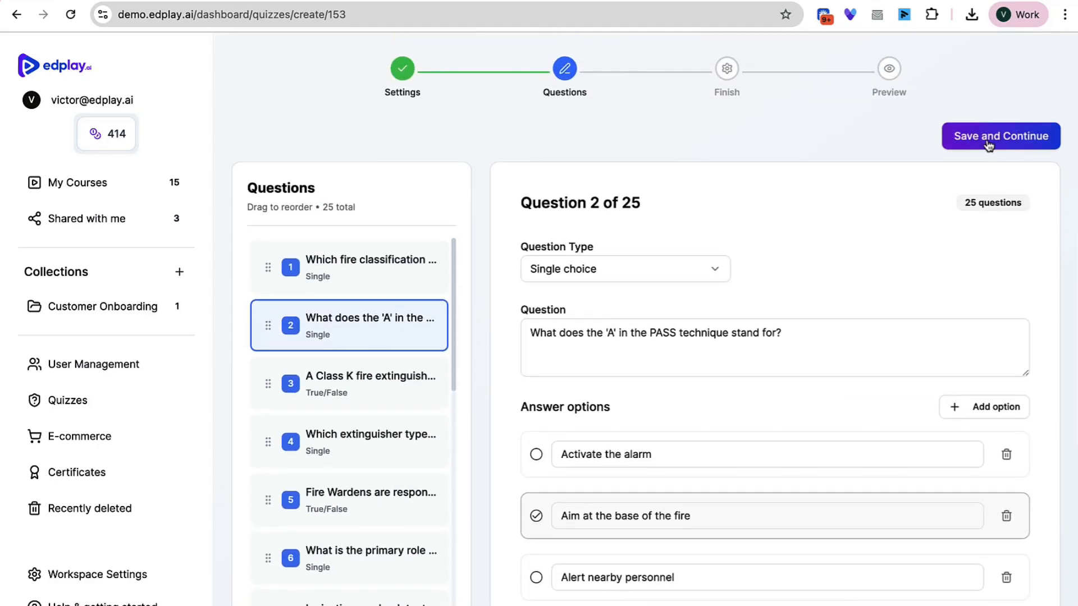
click(1019, 137)
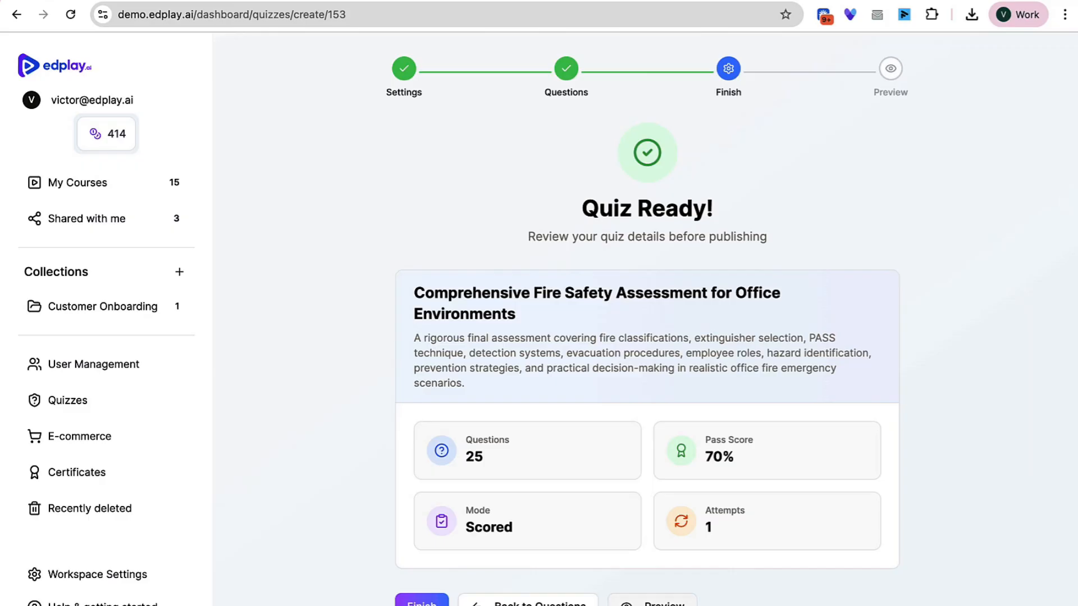
click(651, 602)
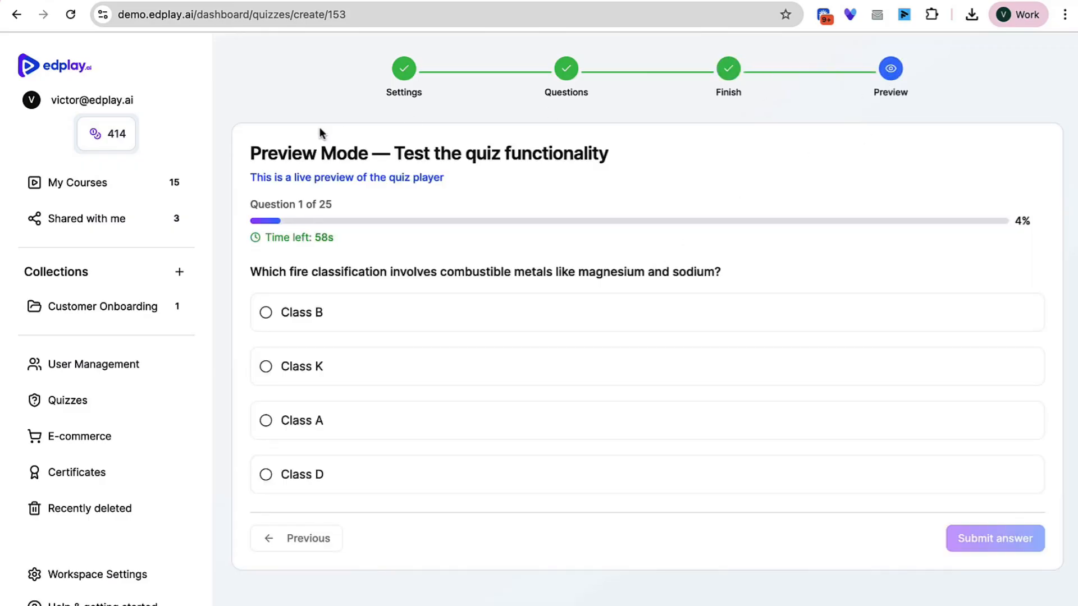
Start a new quiz from the quiz library with Build Manually and review its default settings.
click(81, 401)
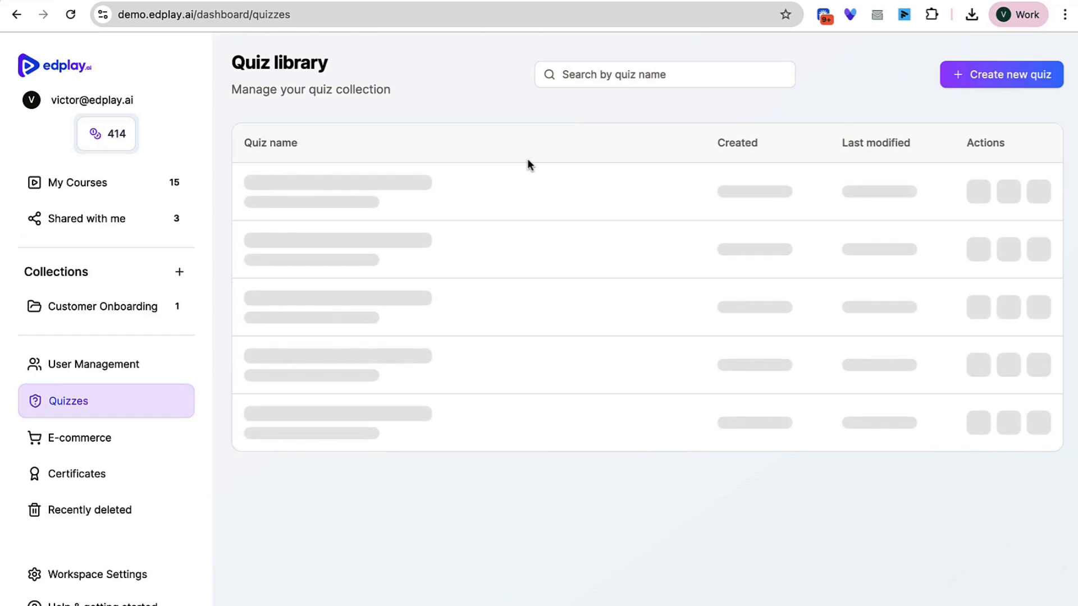
click(70, 15)
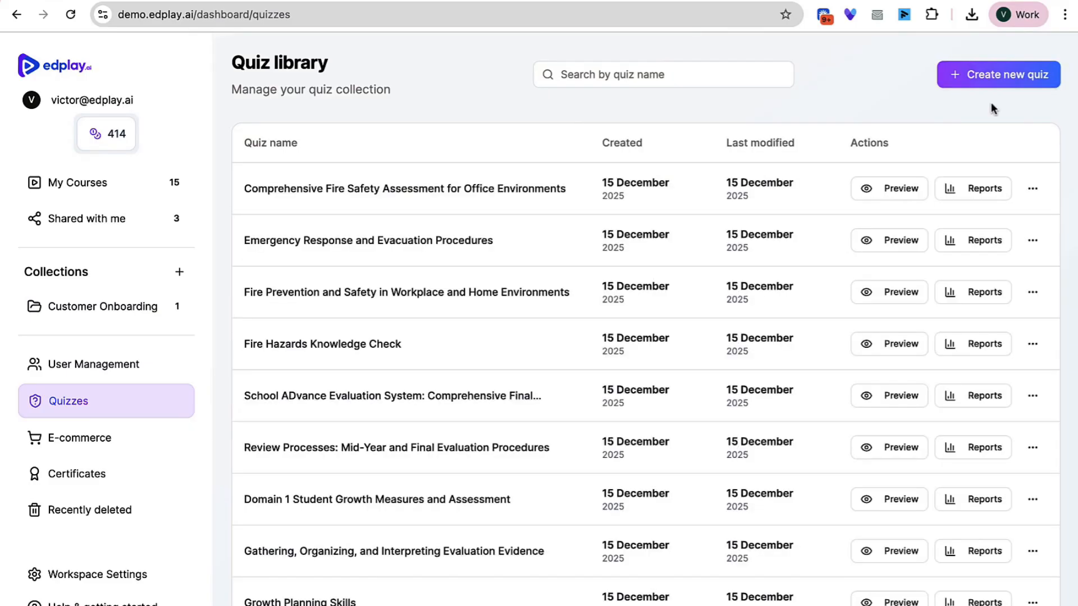
click(992, 79)
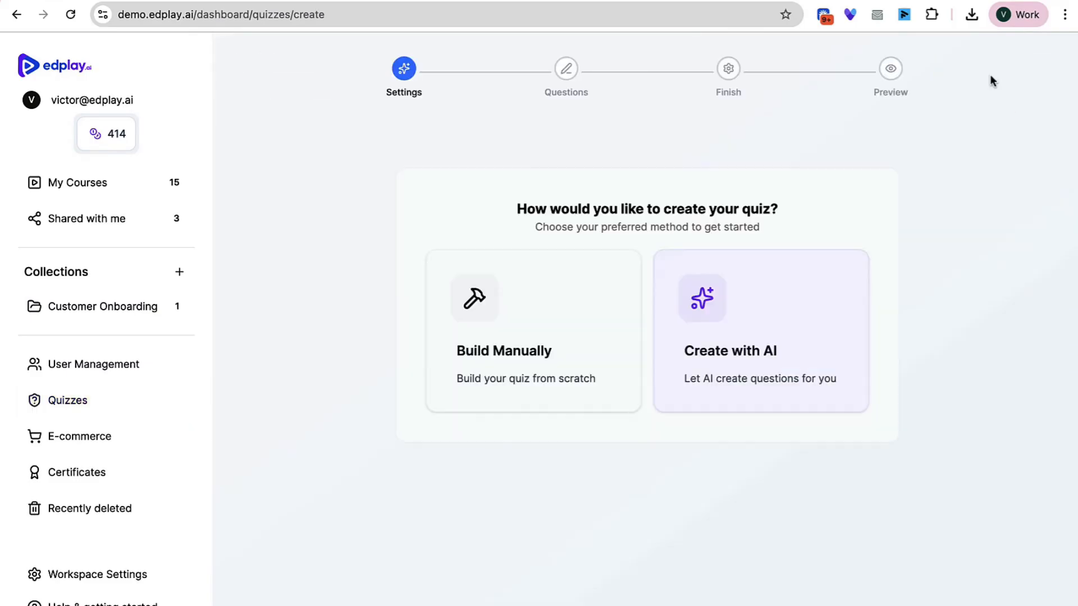
click(575, 336)
scroll(711, 426, down, 3)
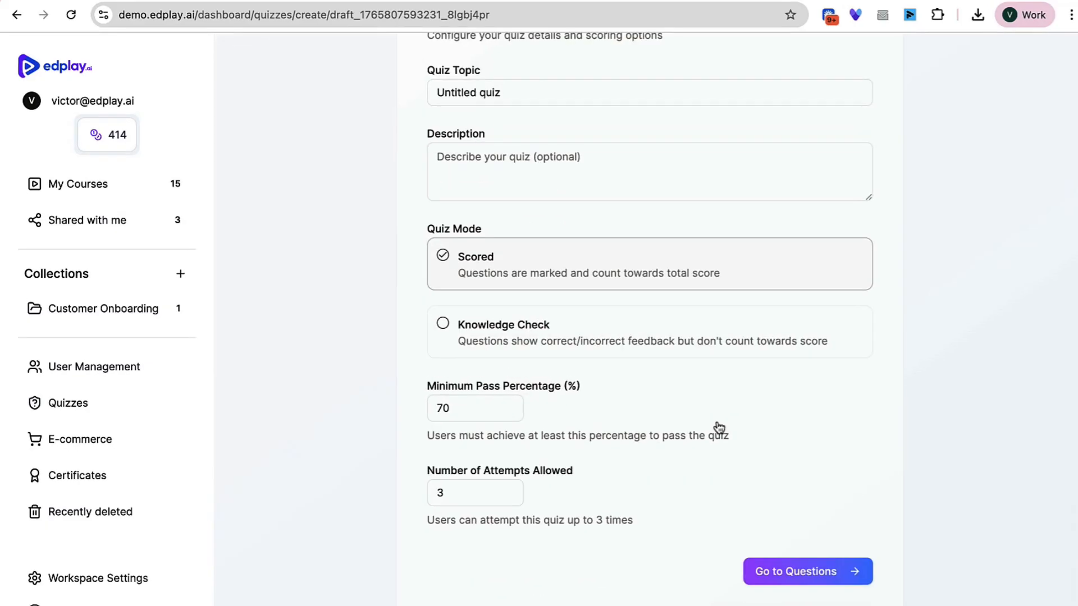
scroll(719, 428, up, 3)
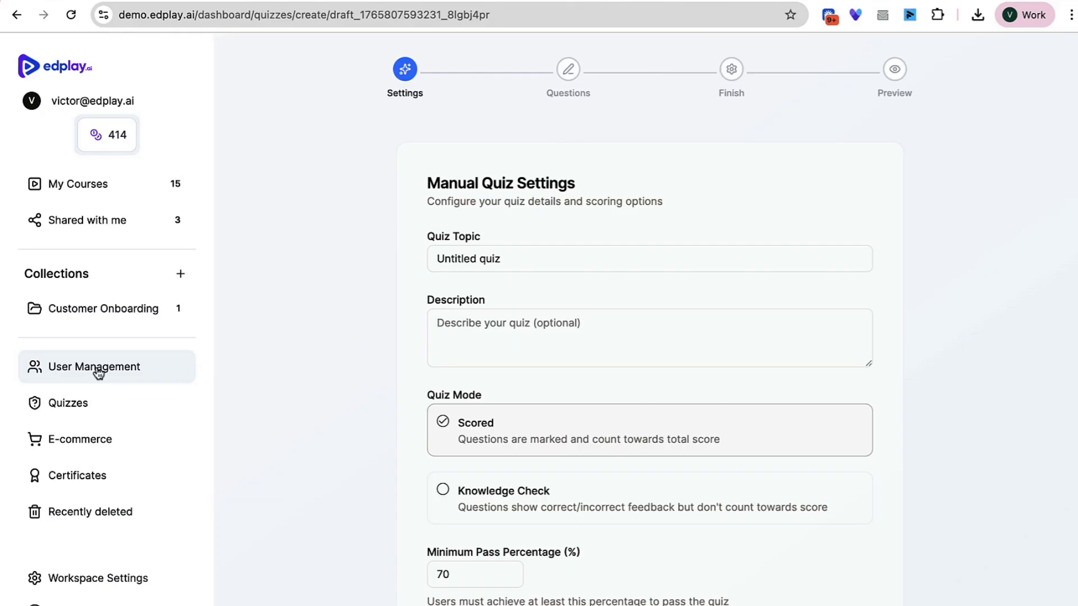
Open the sharing options of the office fire safety course, choose the Can edit permission, and close them without inviting anyone.
click(81, 186)
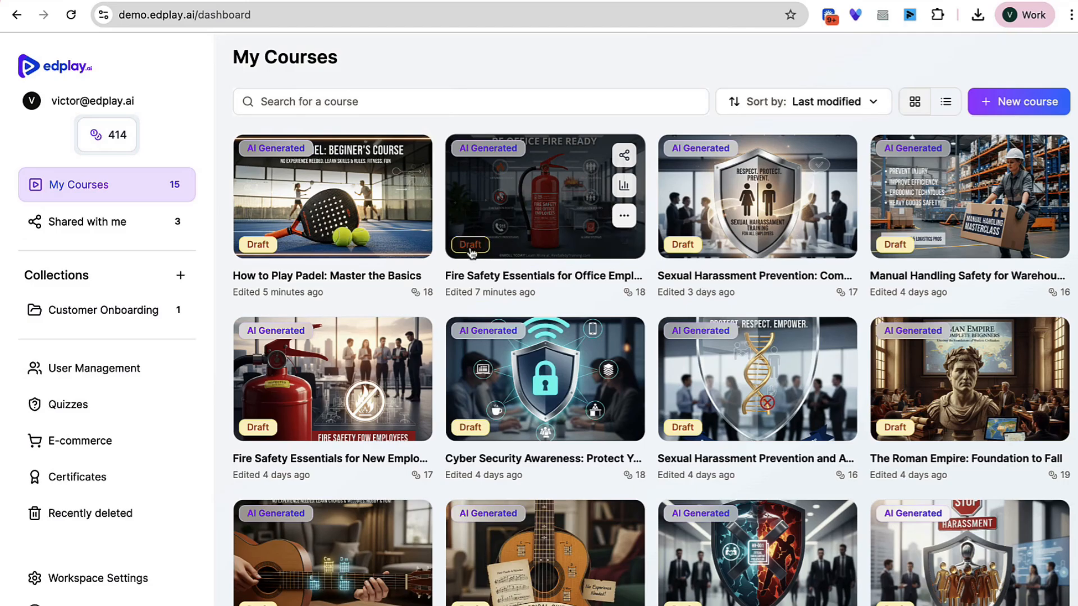
click(536, 192)
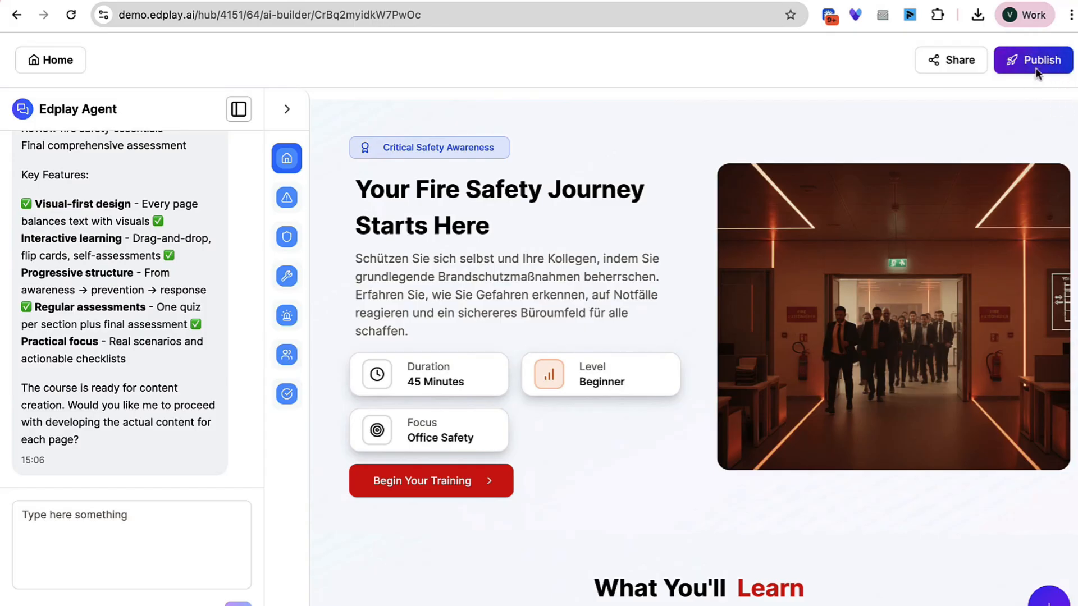
click(960, 72)
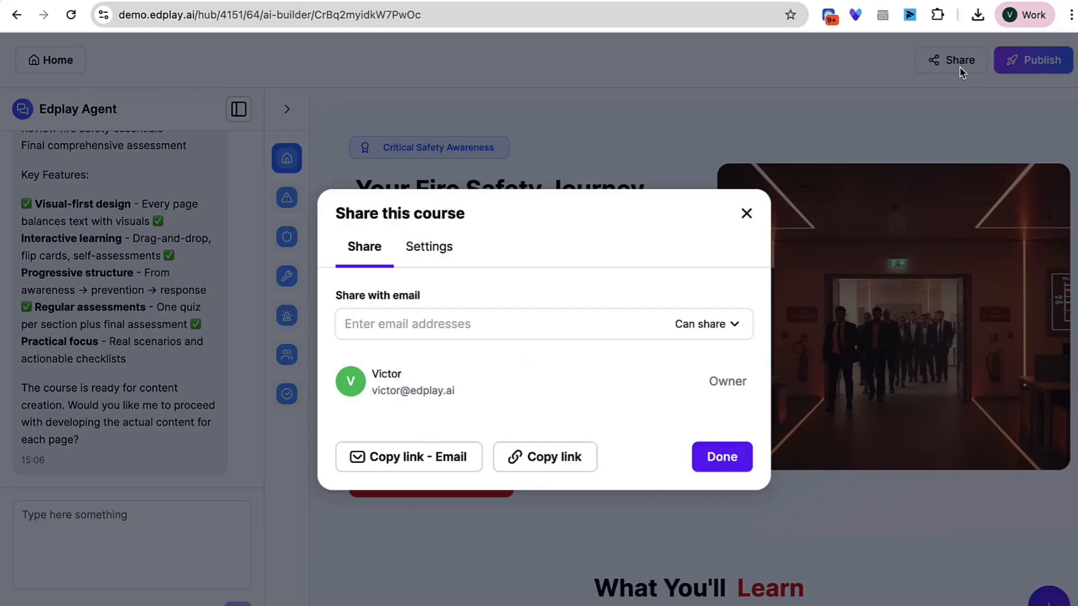
click(714, 325)
click(713, 425)
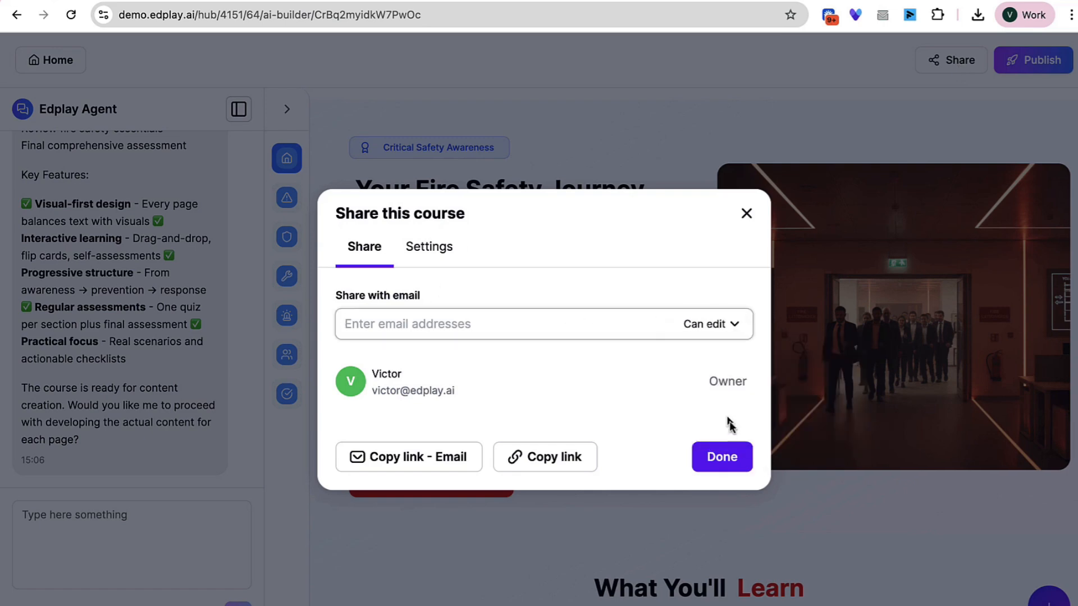
click(523, 323)
click(561, 258)
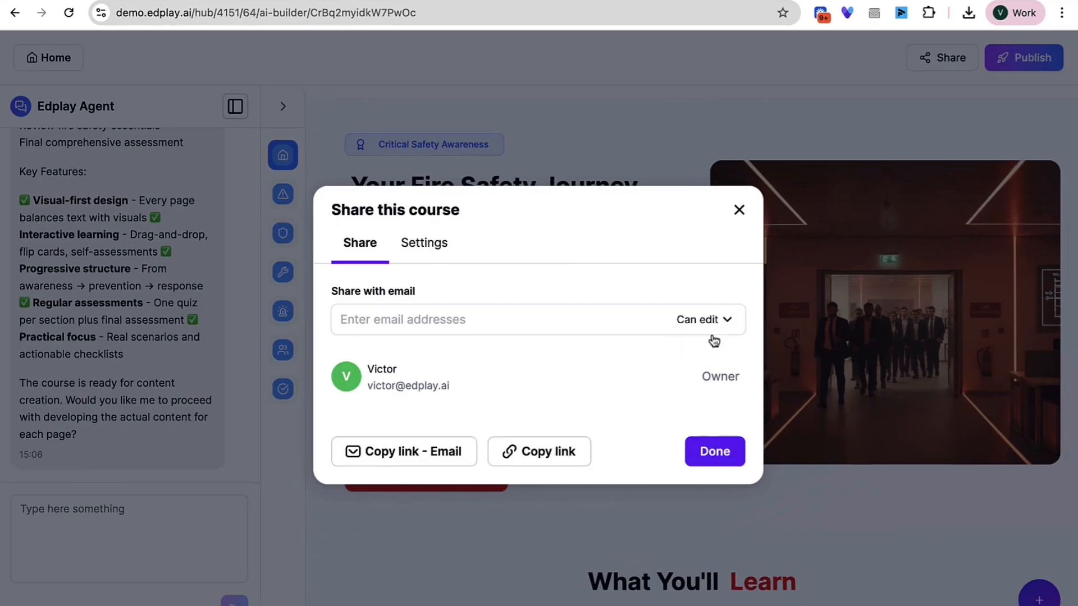
click(738, 210)
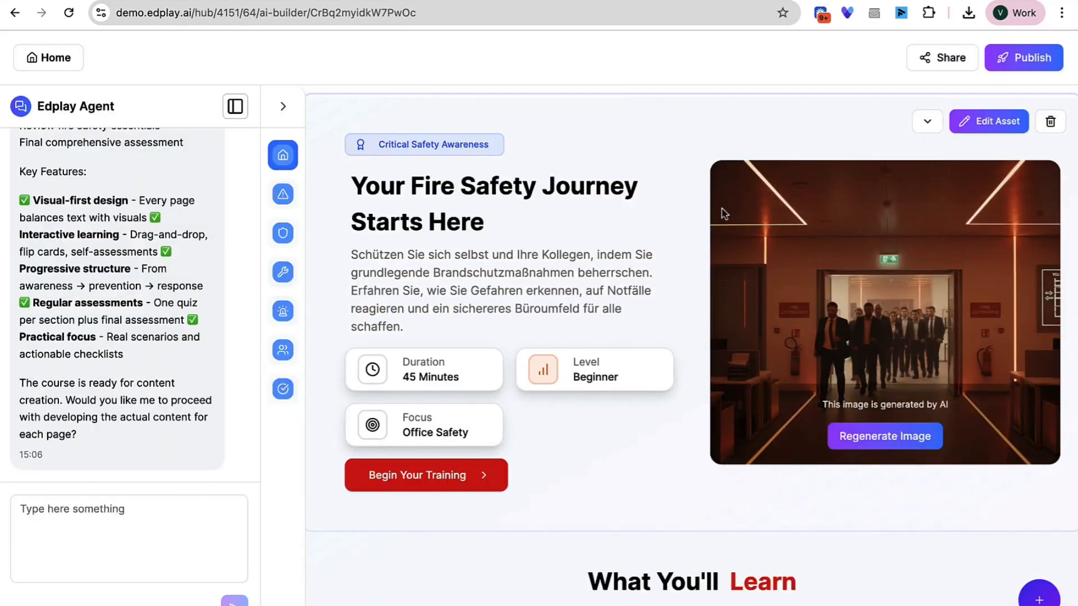
View the courses listed under Shared with me, and examine the second colleague's course enrolments and progress in User Management.
click(52, 61)
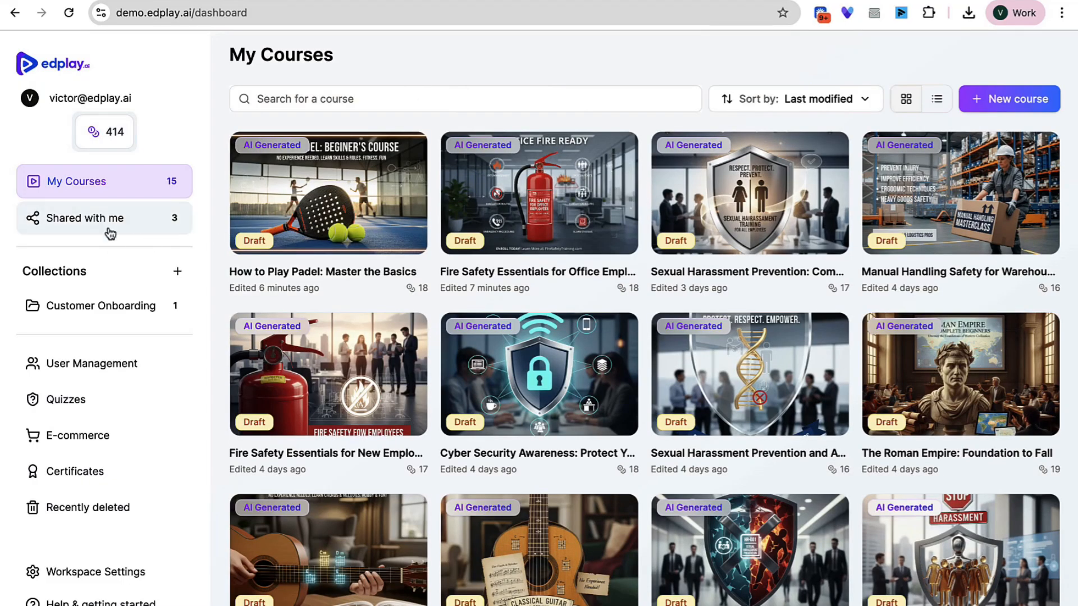
click(107, 234)
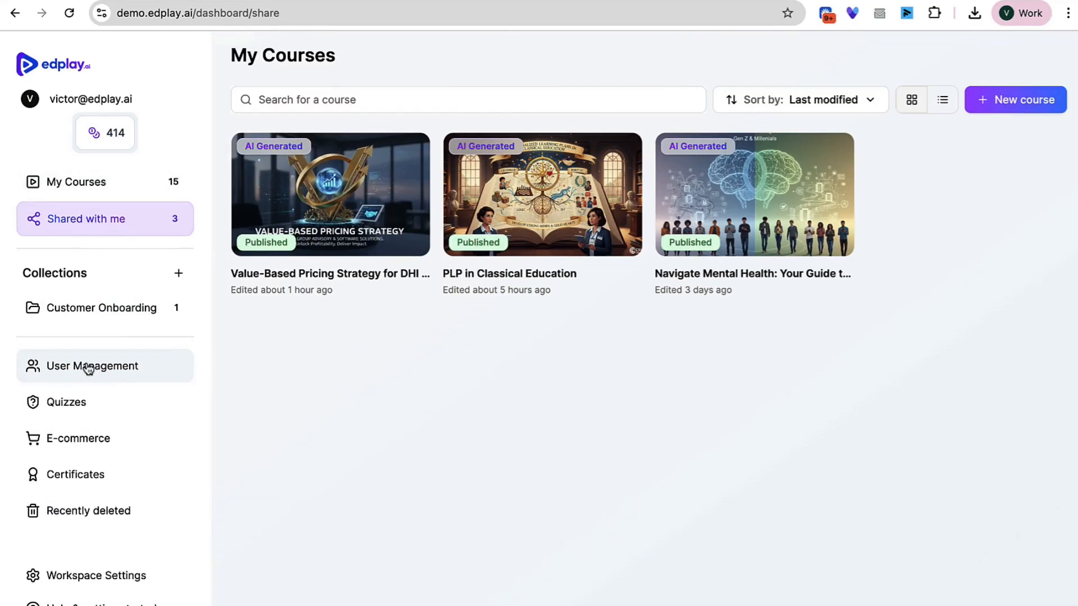
click(87, 365)
click(352, 115)
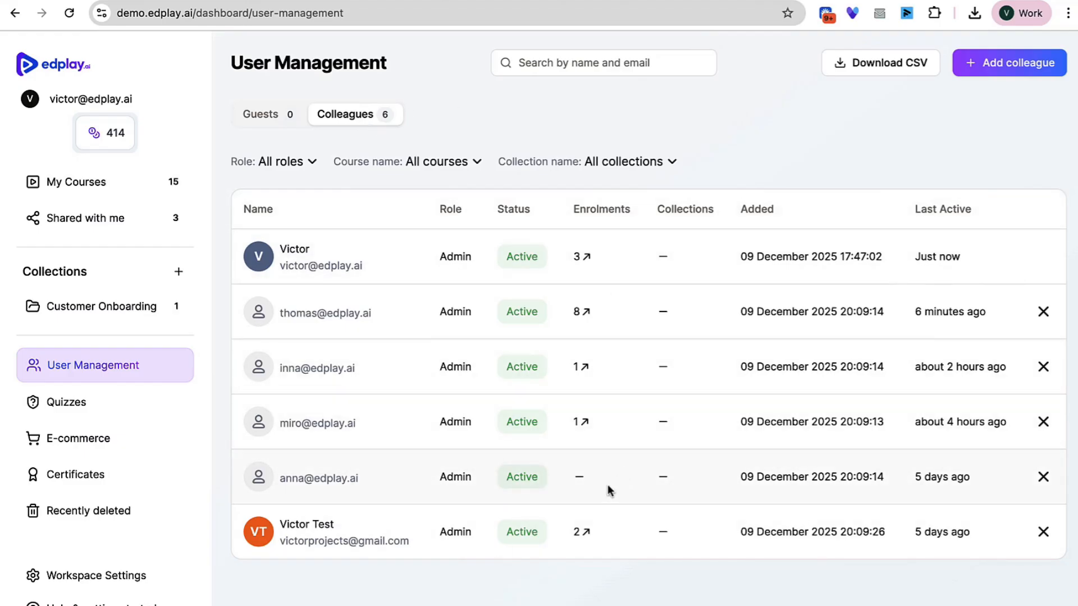
click(579, 315)
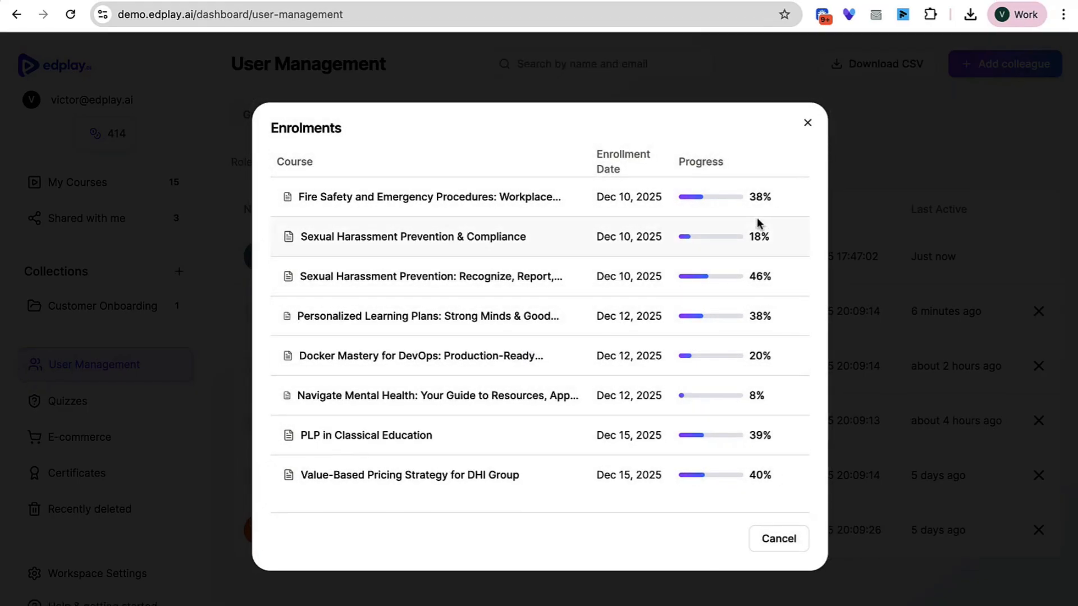
click(808, 123)
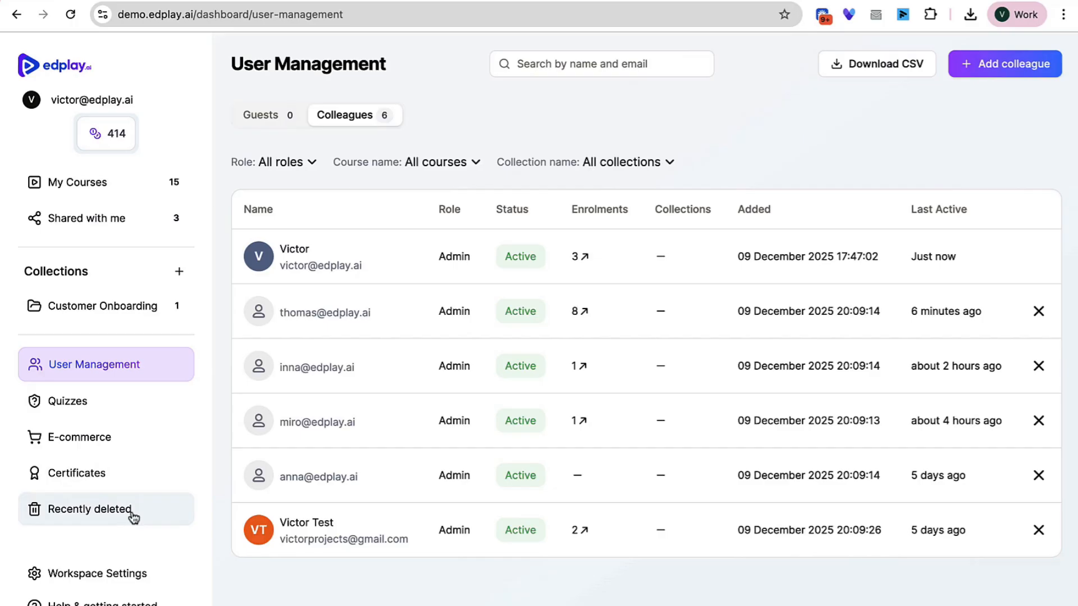
Open the workspace settings and view the E-commerce and Customization pages.
click(105, 575)
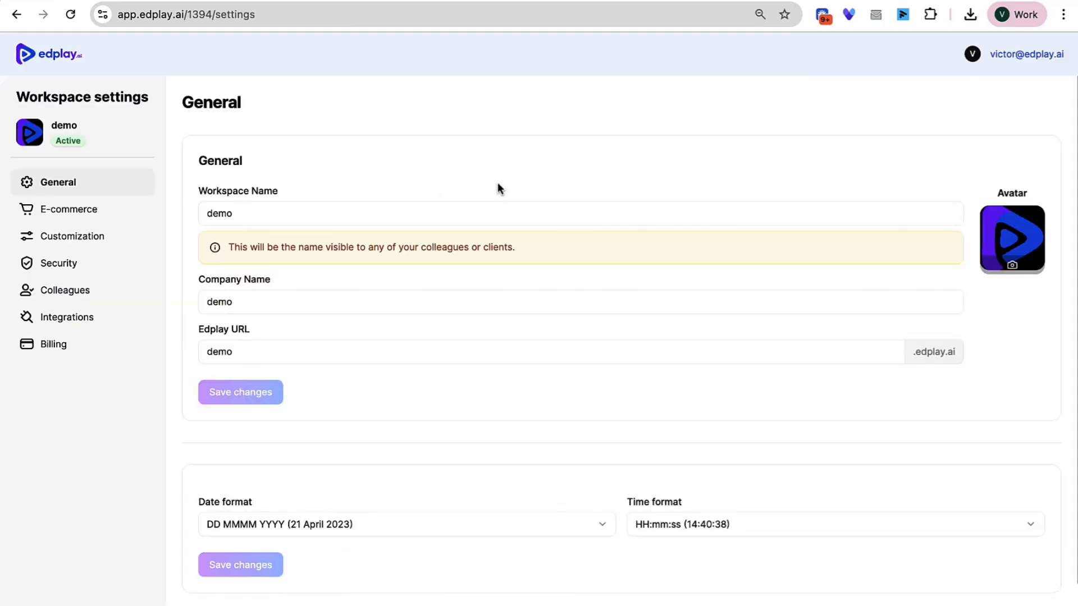
click(49, 219)
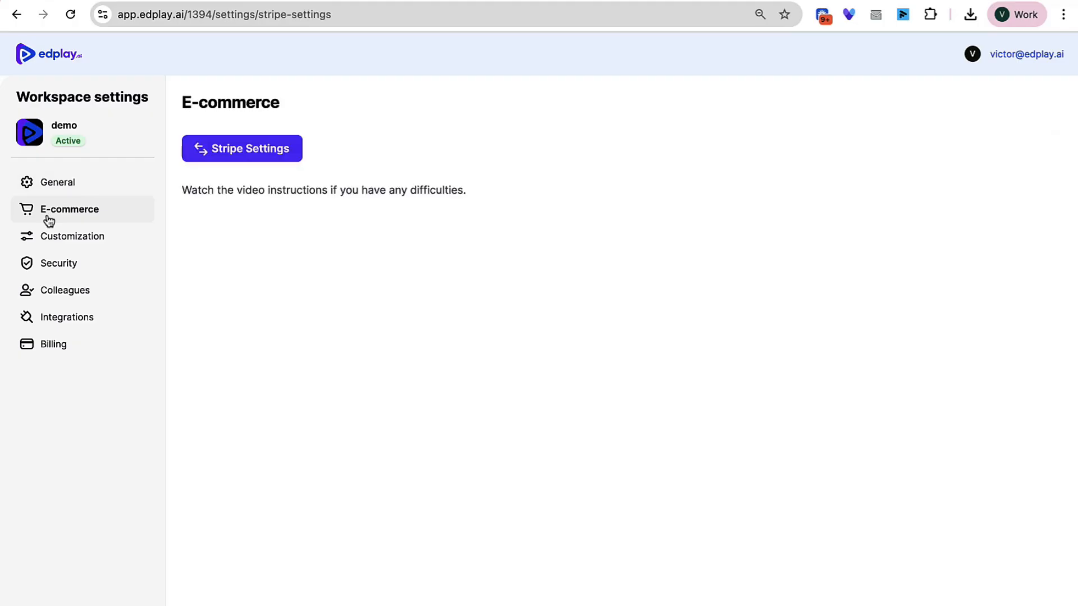
click(75, 243)
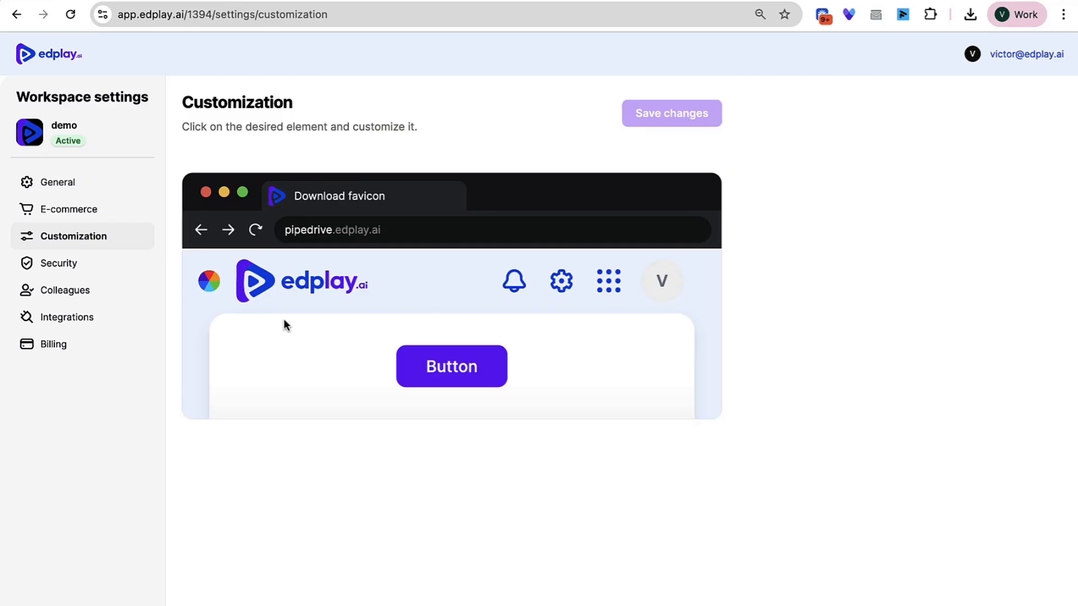
Inspect the customization options for the logo, favicon, header colour, icon colour and button colour, closing each without changes.
click(284, 286)
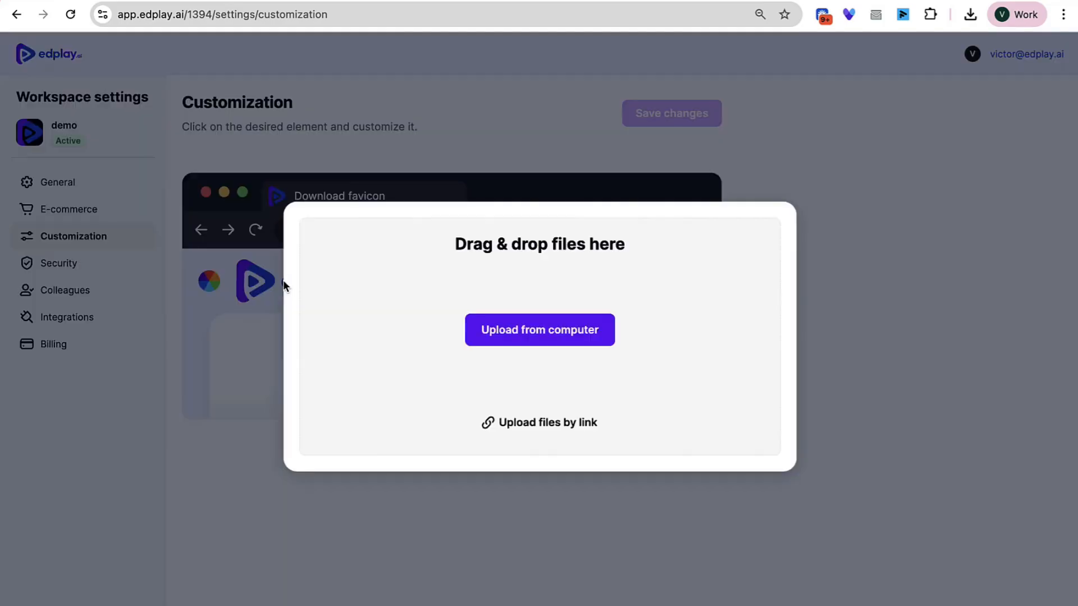
click(618, 140)
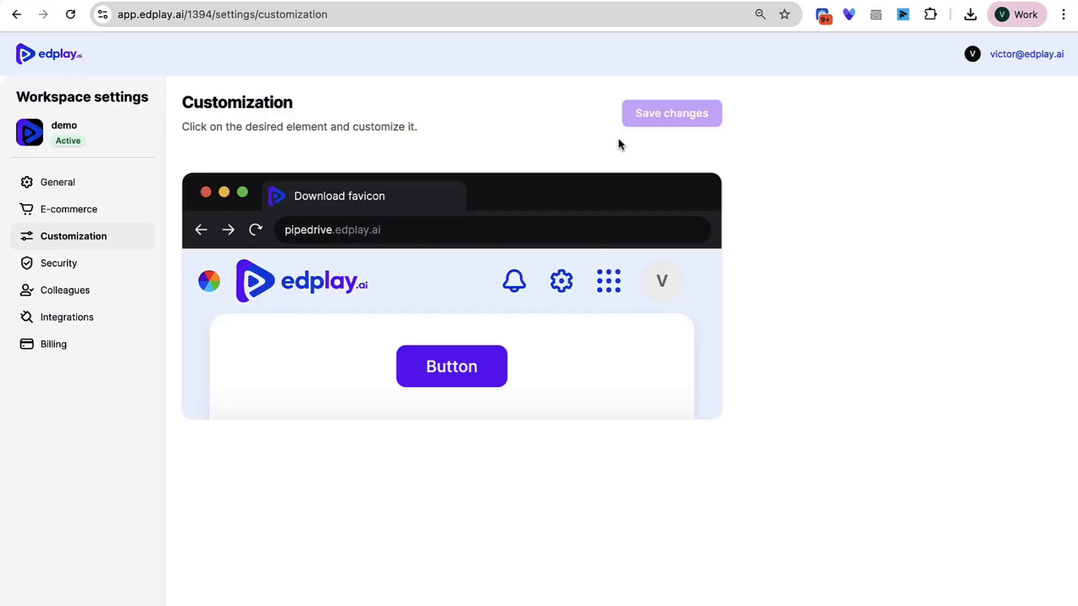
click(277, 201)
click(501, 105)
click(207, 281)
click(490, 125)
click(523, 289)
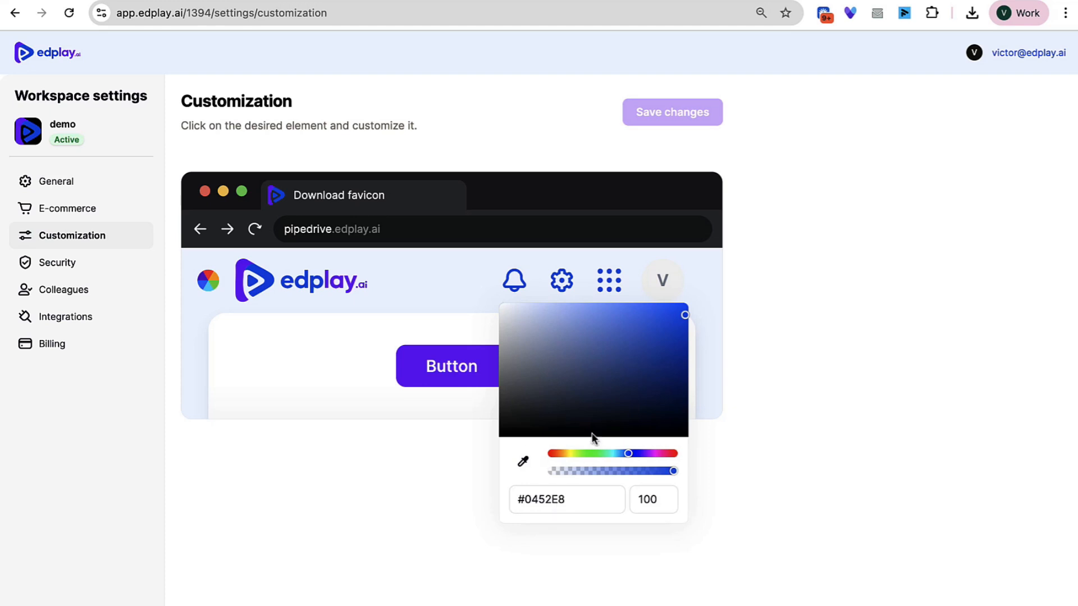
click(527, 94)
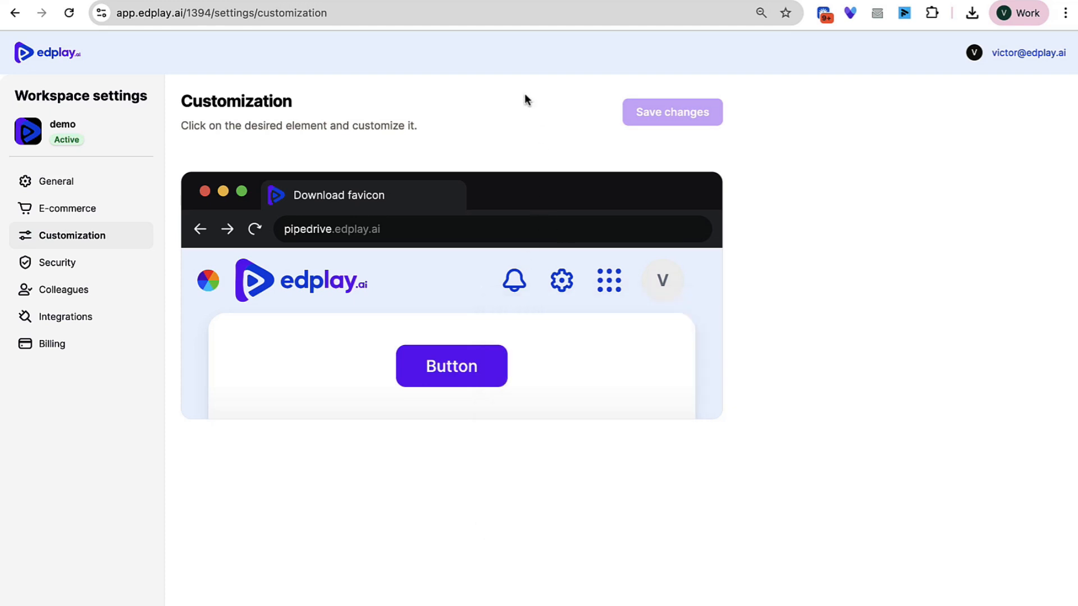
click(499, 381)
click(440, 97)
Open the workspace's Security settings and enable Single Sign-On (SSO).
click(57, 271)
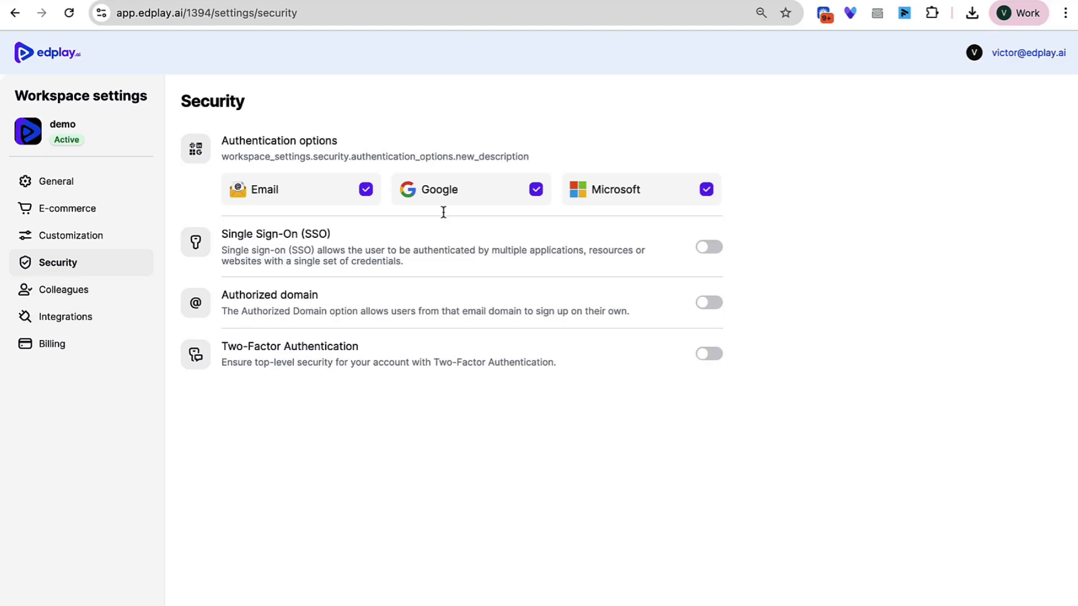
click(709, 247)
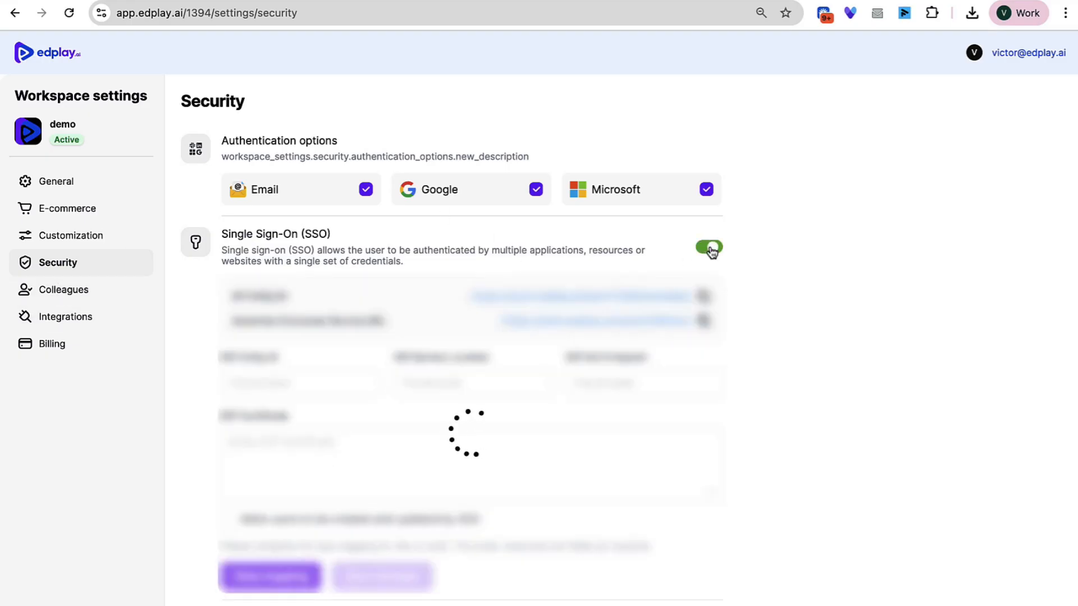
Review the SSO configuration fields, and view the API credentials page under the workspace's Integrations.
scroll(847, 406, down, 1)
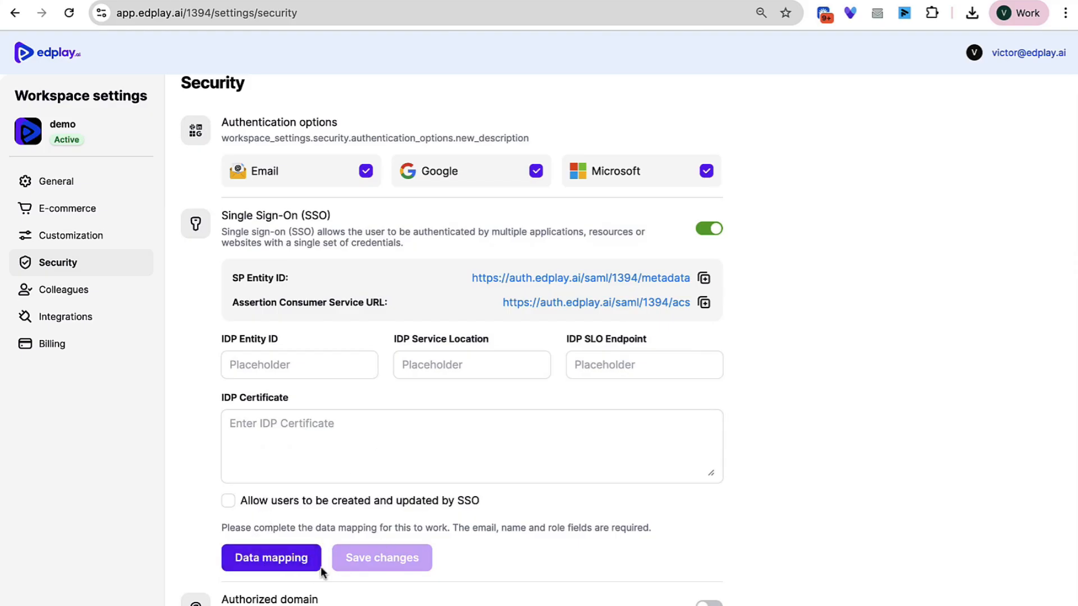
click(63, 318)
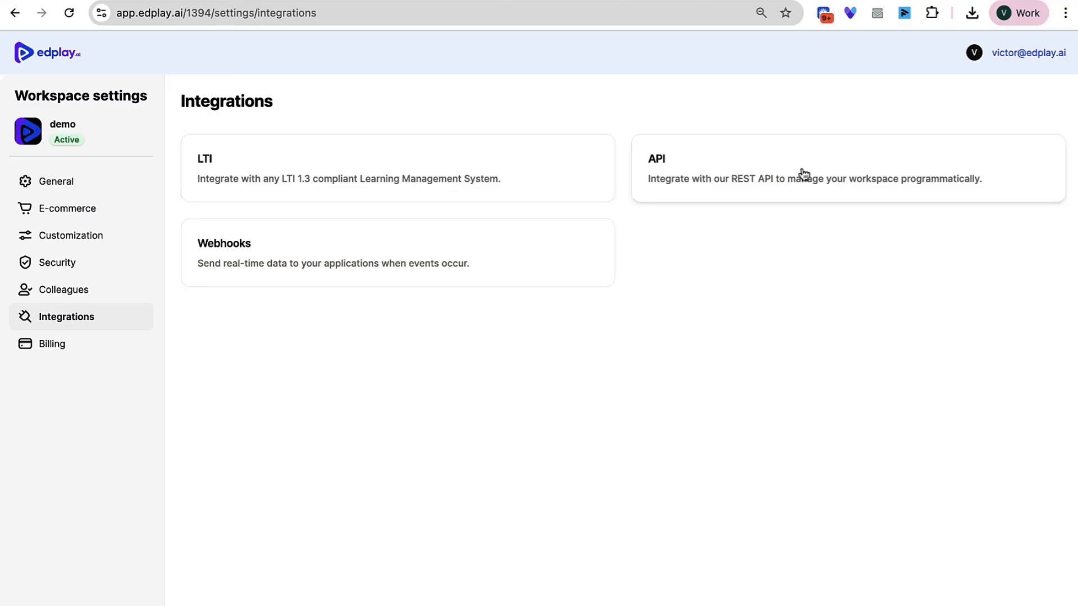
click(780, 175)
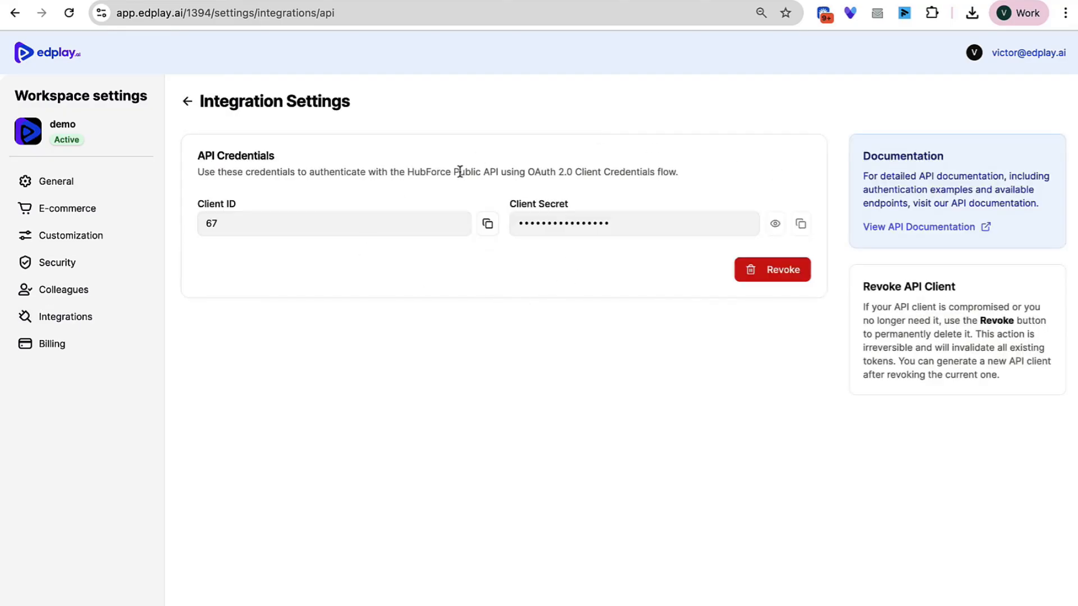
click(187, 102)
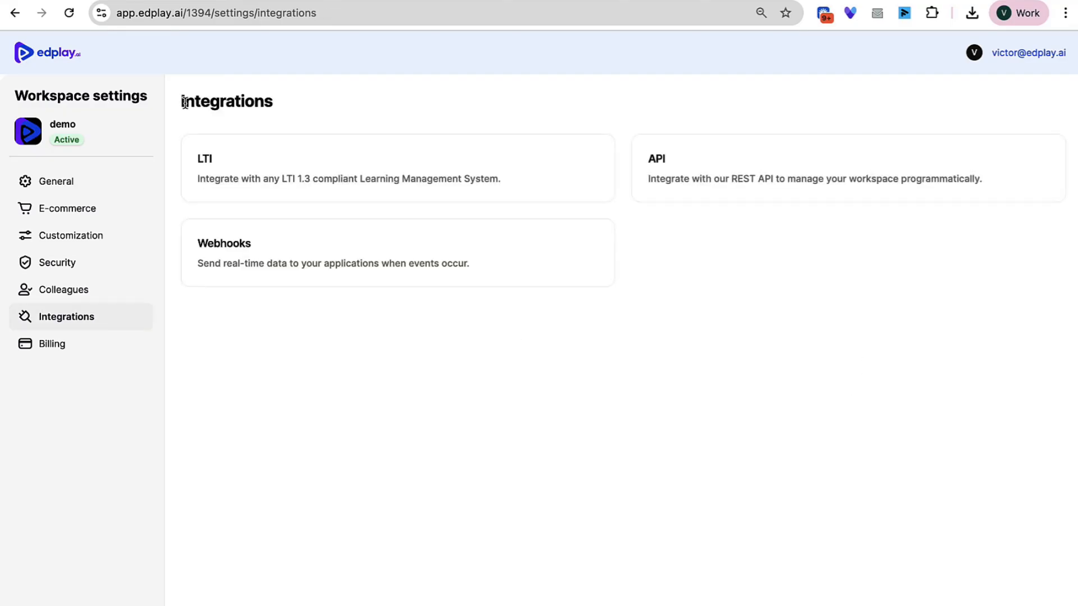
Open the LTI integration and examine the LTI 1.3 tool configuration and platform settings.
click(272, 170)
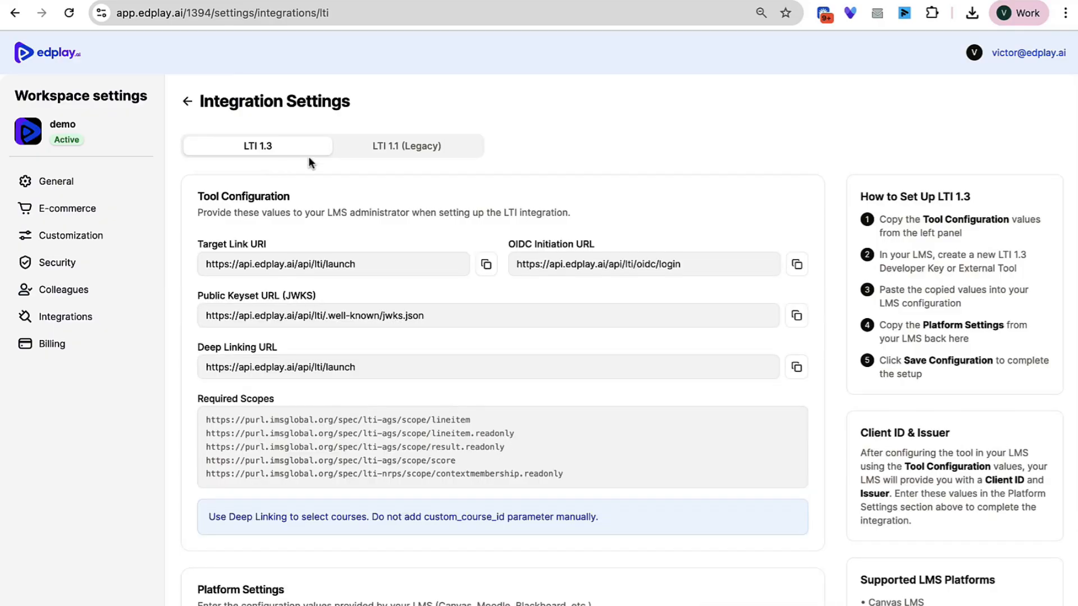
scroll(525, 283, down, 5)
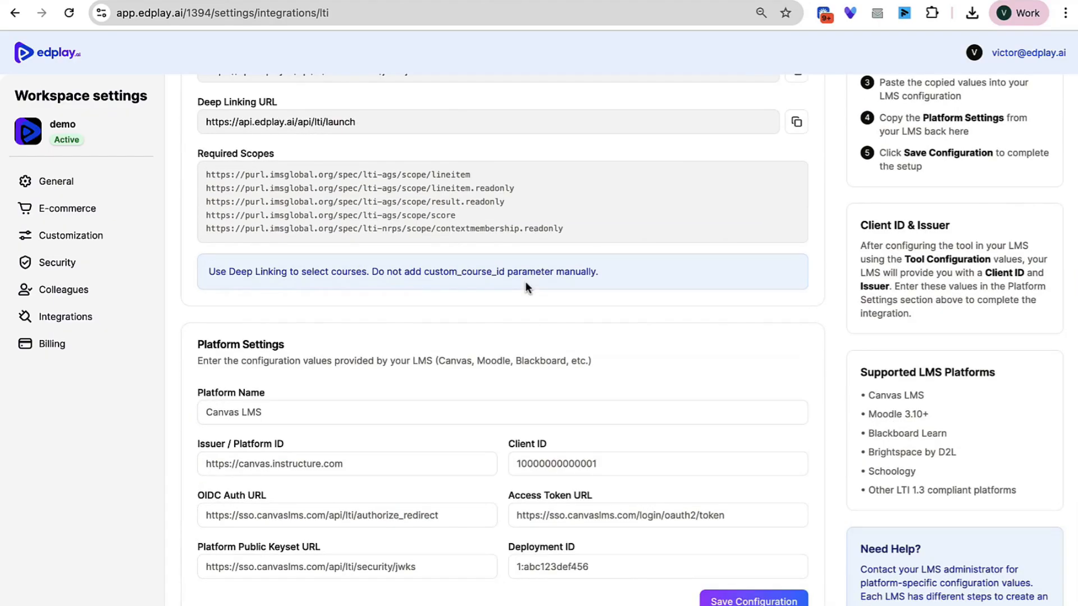
scroll(519, 419, up, 5)
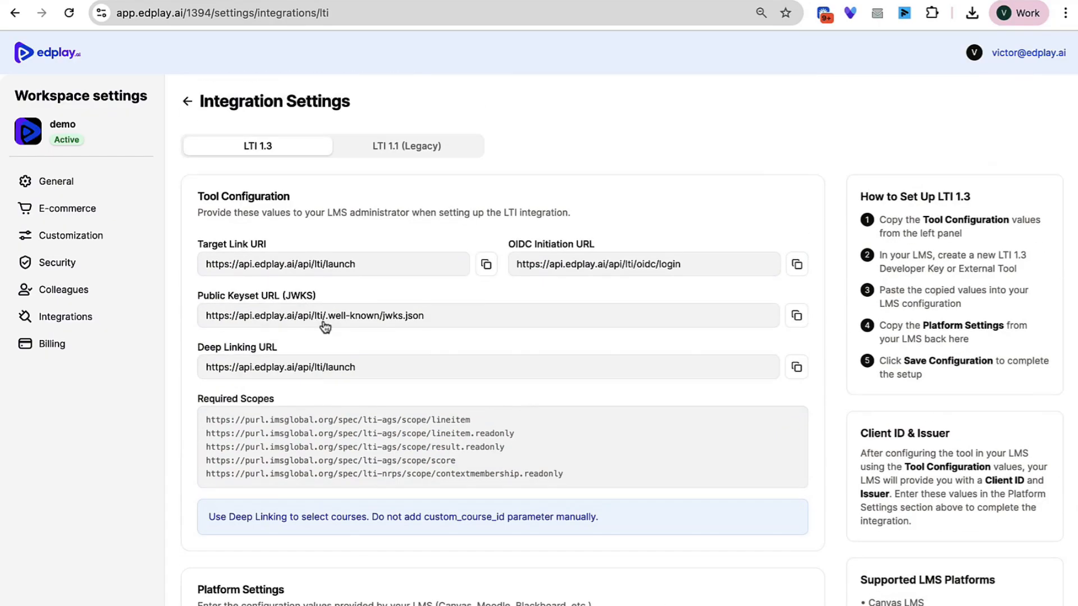
Return to the course dashboard and view the How to Play Padel course's actions, such as Export SCORM, without choosing one.
click(45, 55)
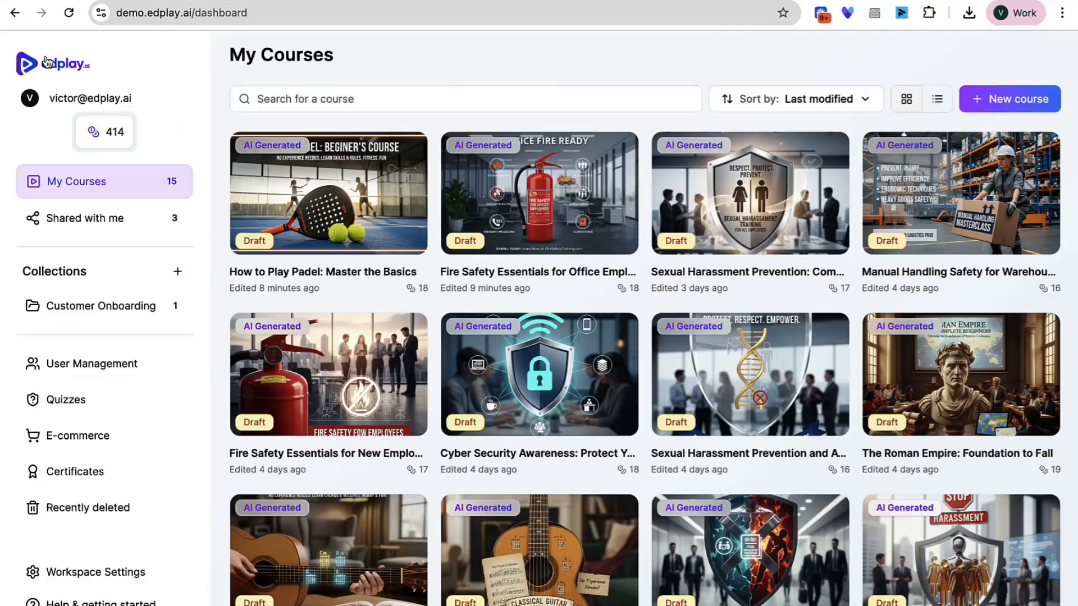
mouse_move(408, 212)
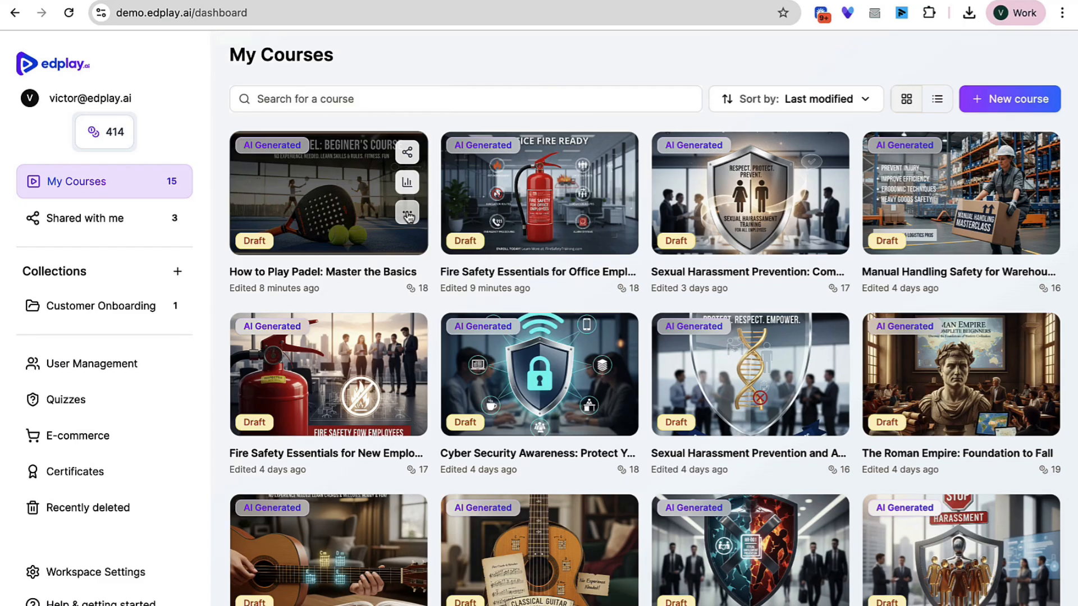
click(408, 213)
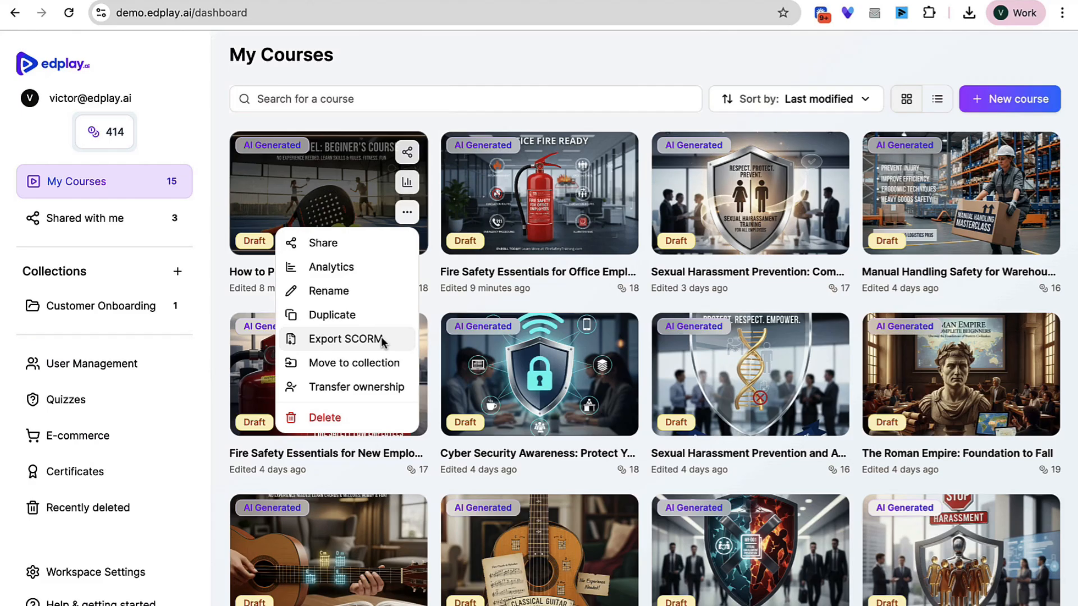
click(444, 69)
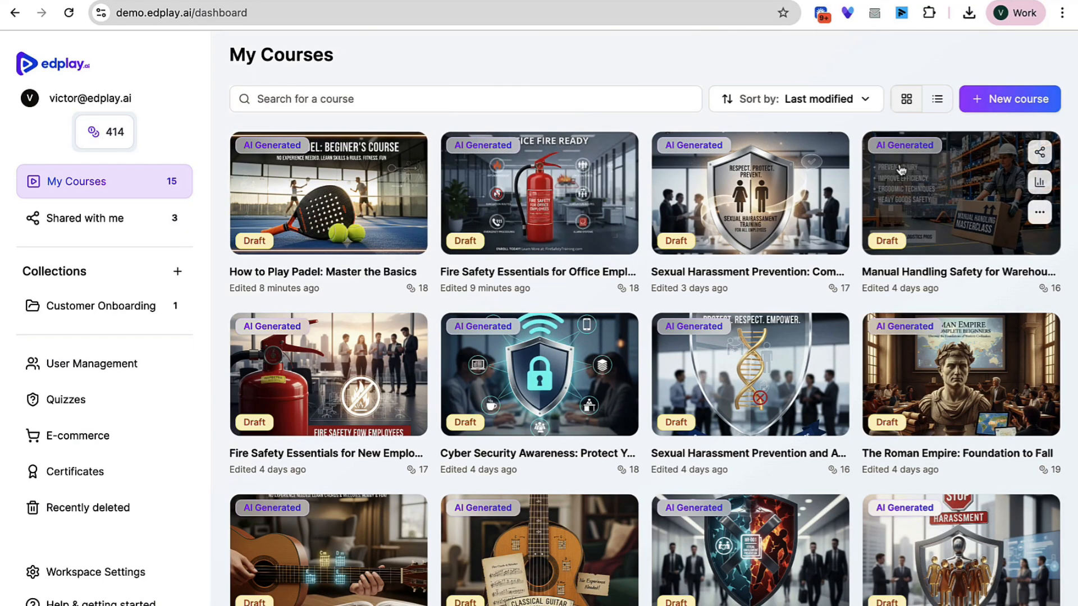
Open the shared course PLP in Classical Education and examine its welcome page down to the key terms cards.
click(72, 227)
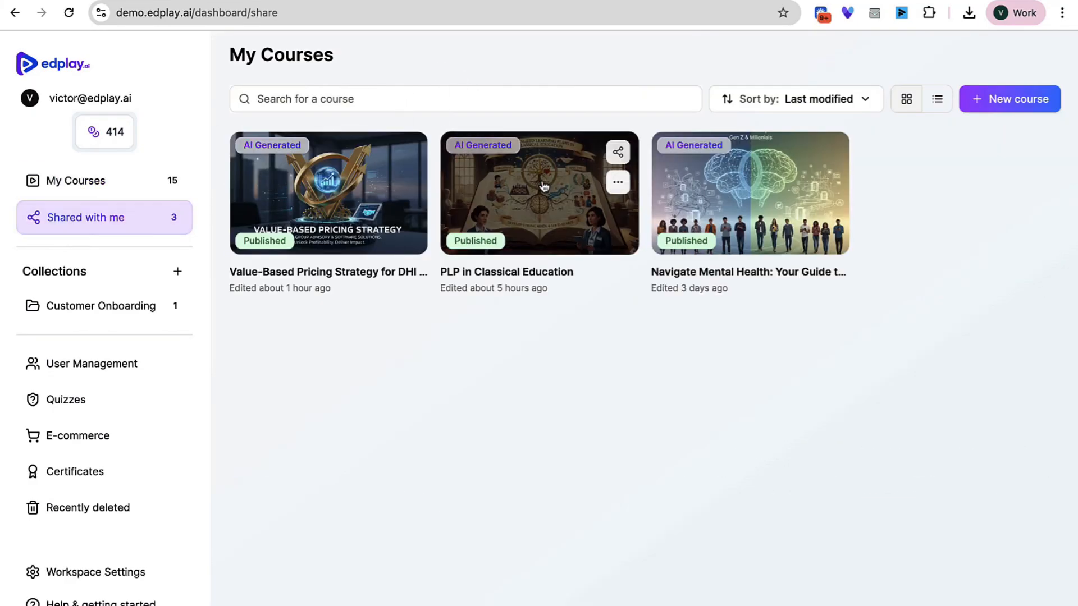
click(543, 186)
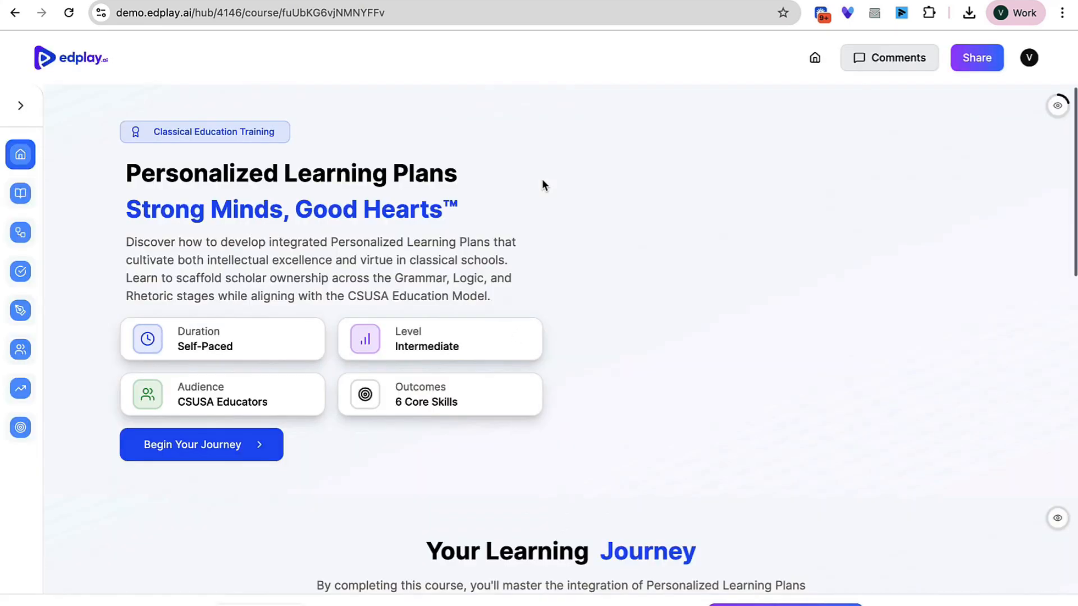
scroll(517, 219, down, 1)
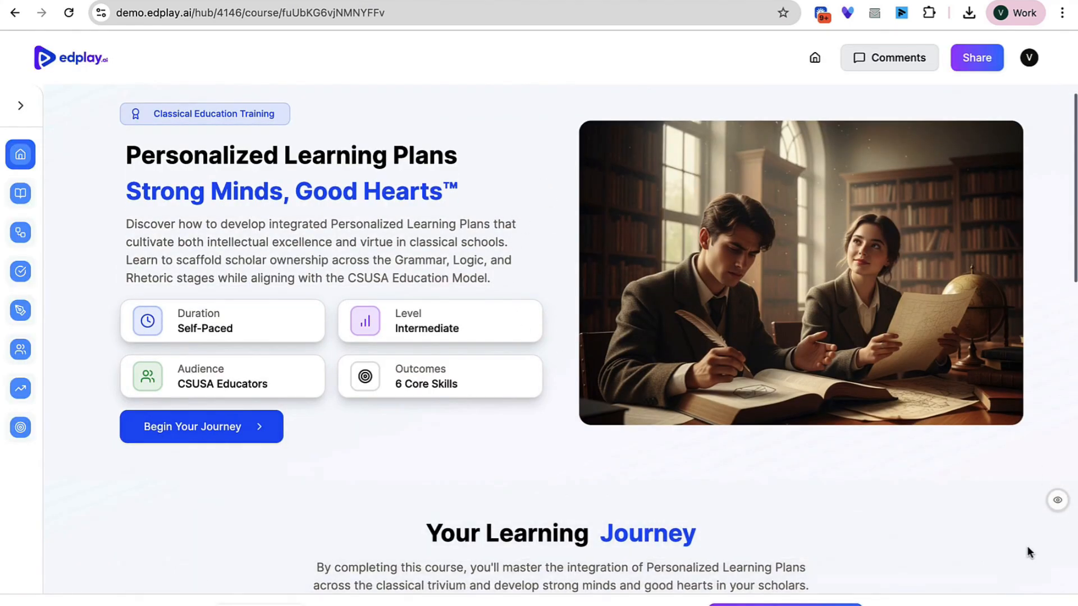
scroll(1026, 546, down, 3)
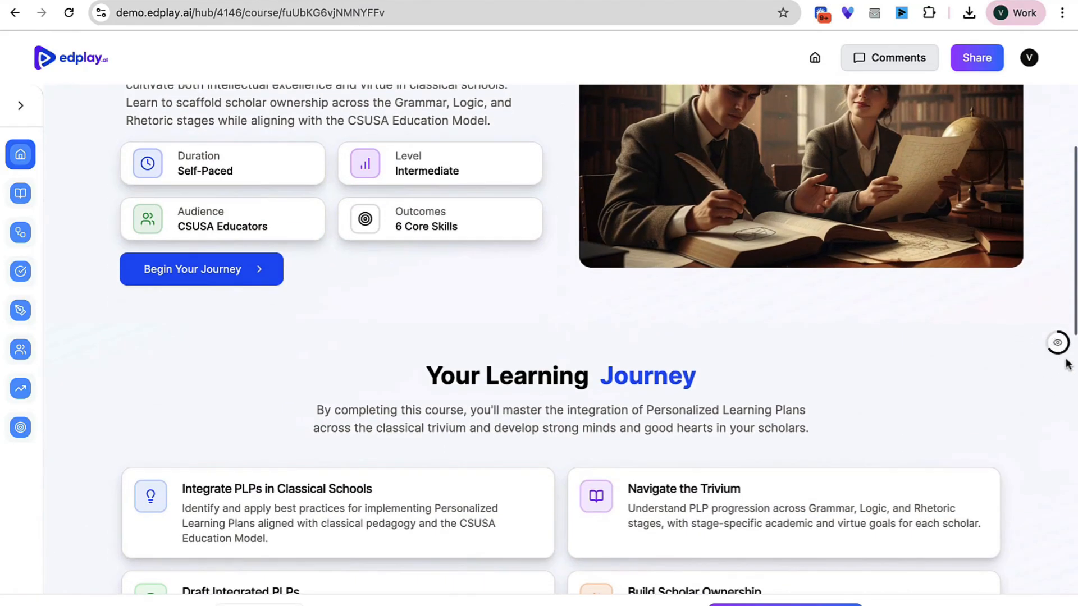
scroll(1055, 393, down, 7)
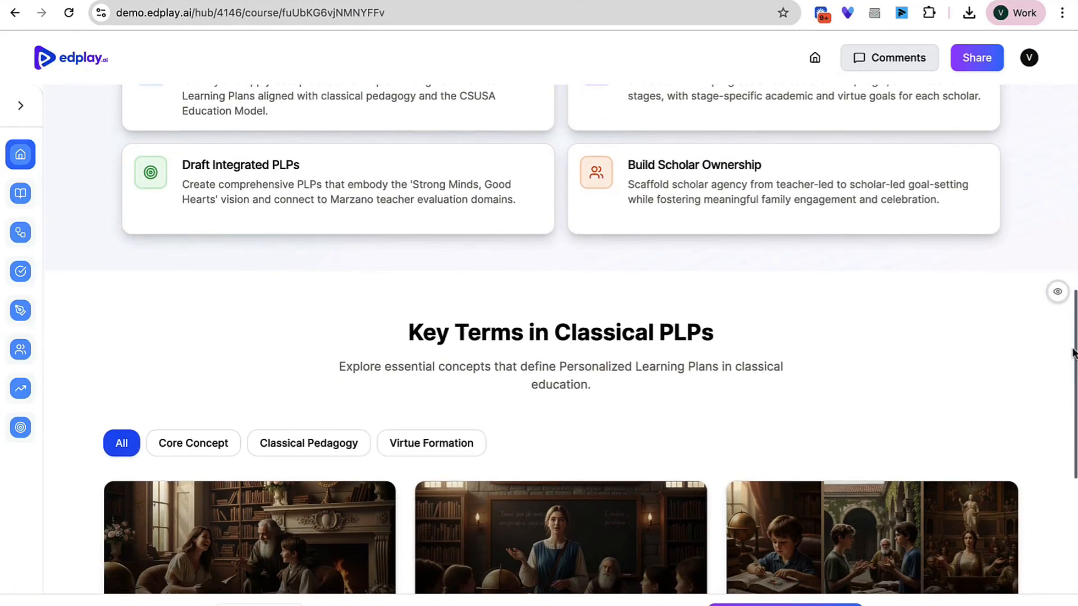
scroll(966, 342, down, 3)
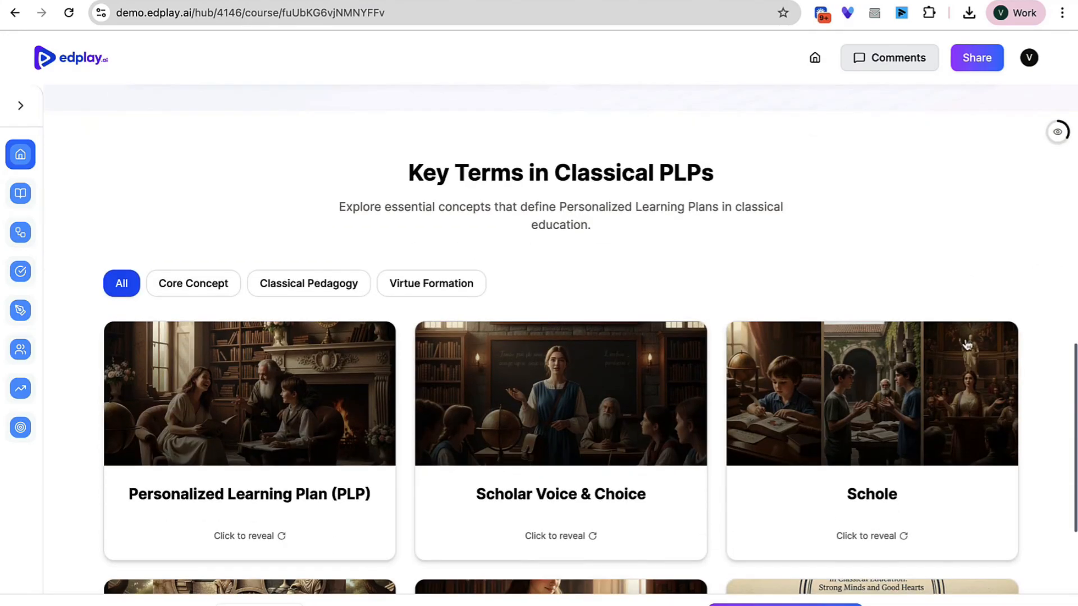
scroll(966, 344, down, 5)
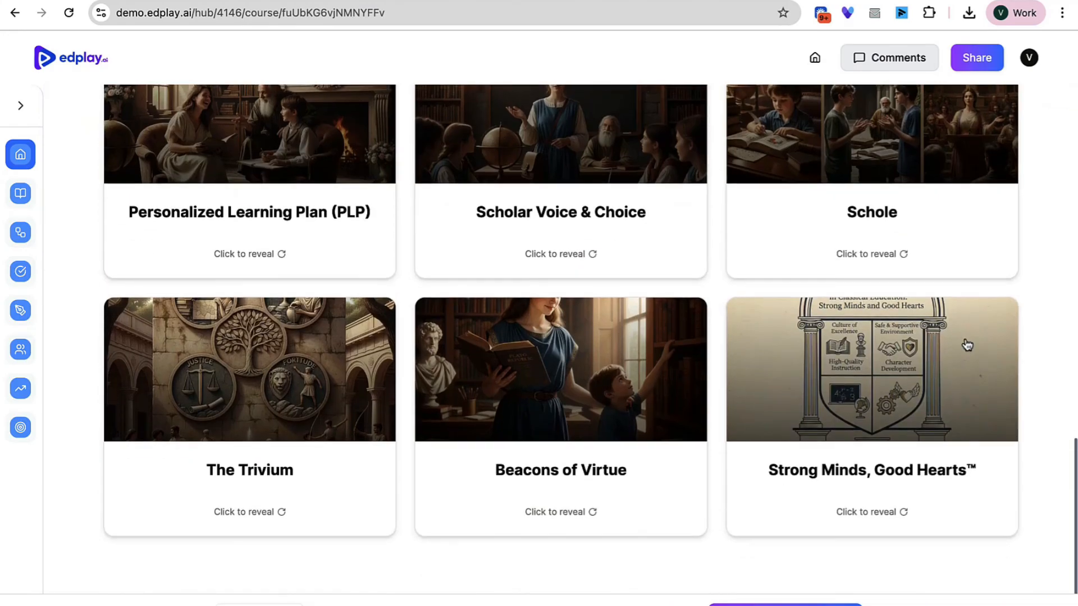
scroll(967, 344, up, 4)
scroll(967, 344, down, 4)
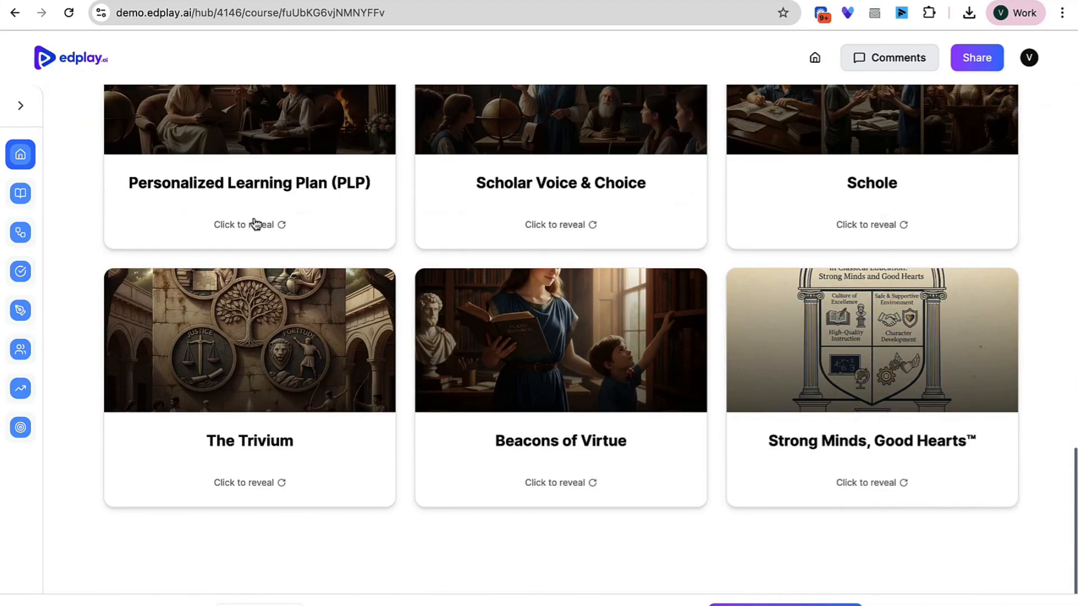
Flip the Personalized Learning Plan (PLP) and Scholar Voice & Choice cards to read their definitions.
click(256, 225)
click(479, 217)
scroll(701, 256, up, 3)
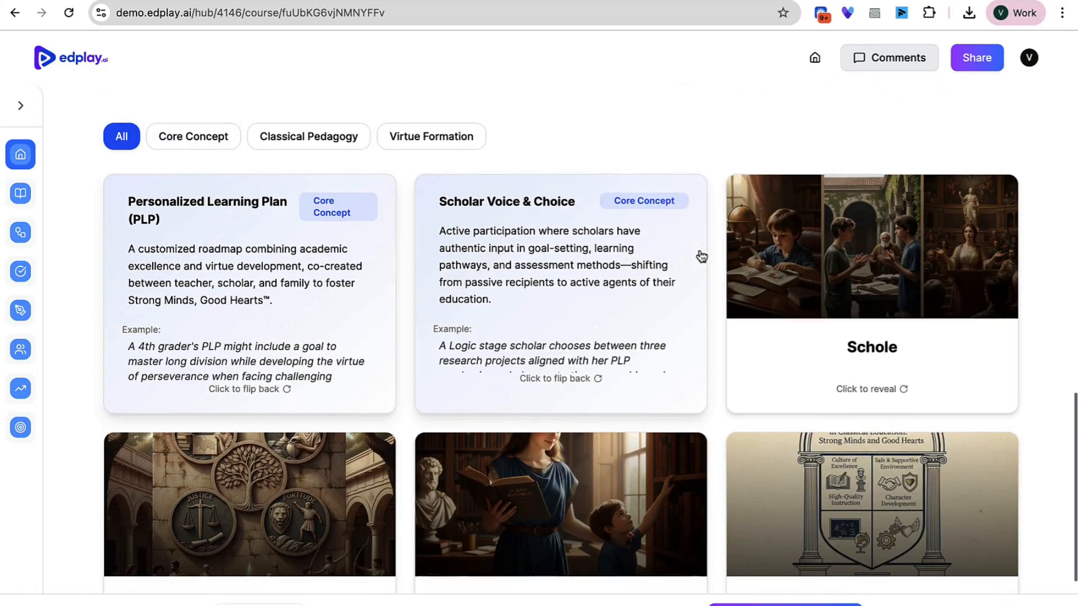
Expand the list of course modules to view it, and return to the course dashboard.
scroll(706, 307, down, 3)
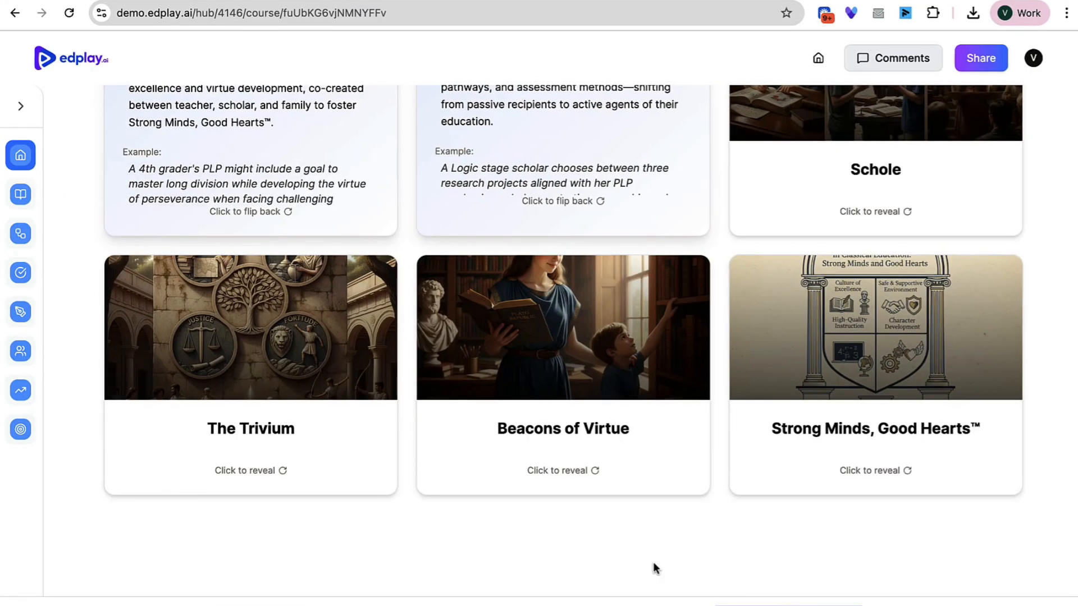
click(21, 106)
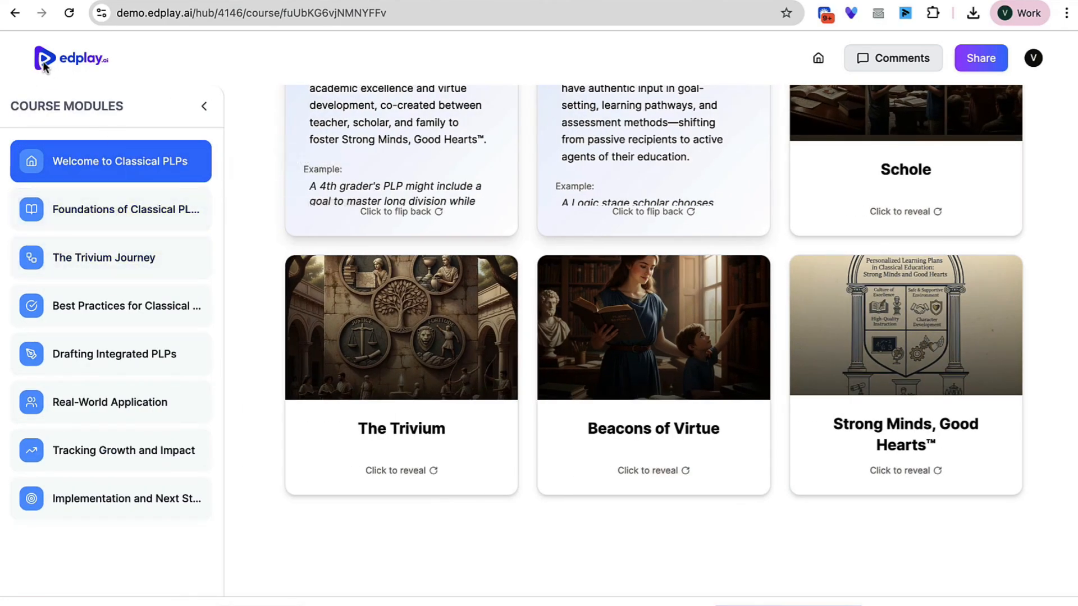
click(817, 59)
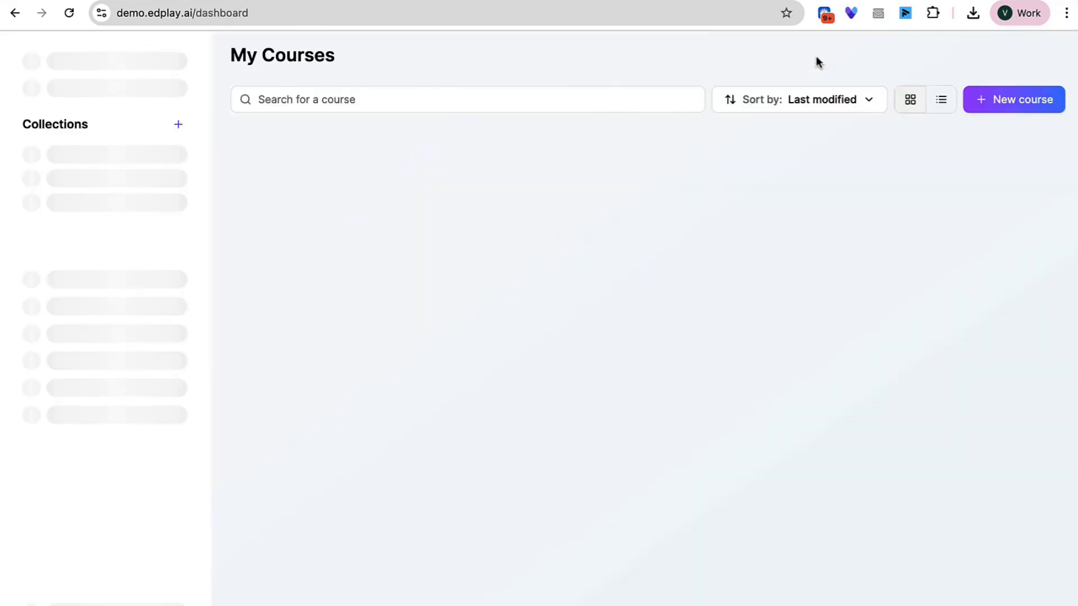